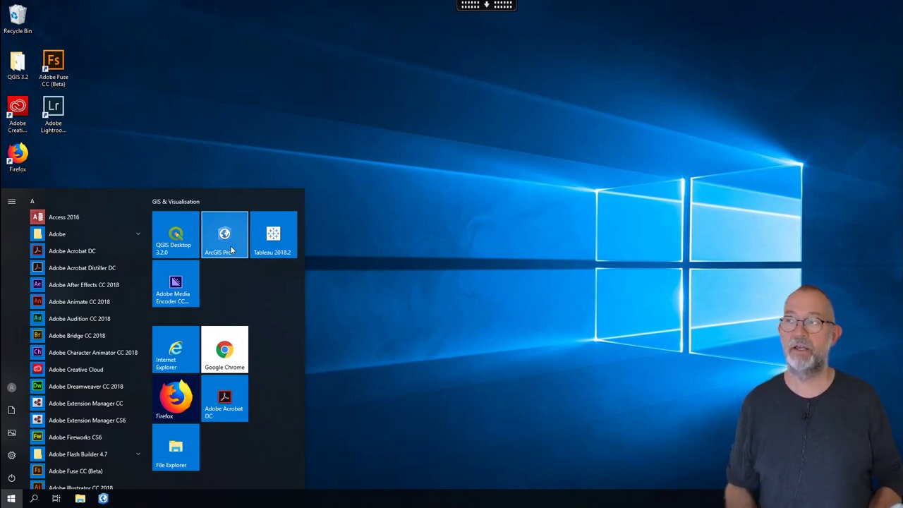
Launch ArcGIS Pro and create a blank project named RUC in a new folder at the default location.
{"action": "left_click", "coordinate": [230, 245]}
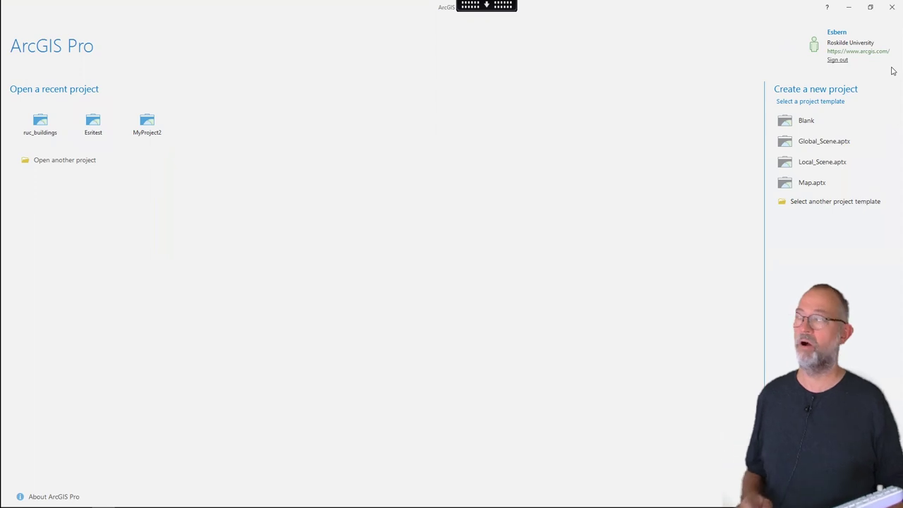
{"action": "left_click", "coordinate": [811, 123]}
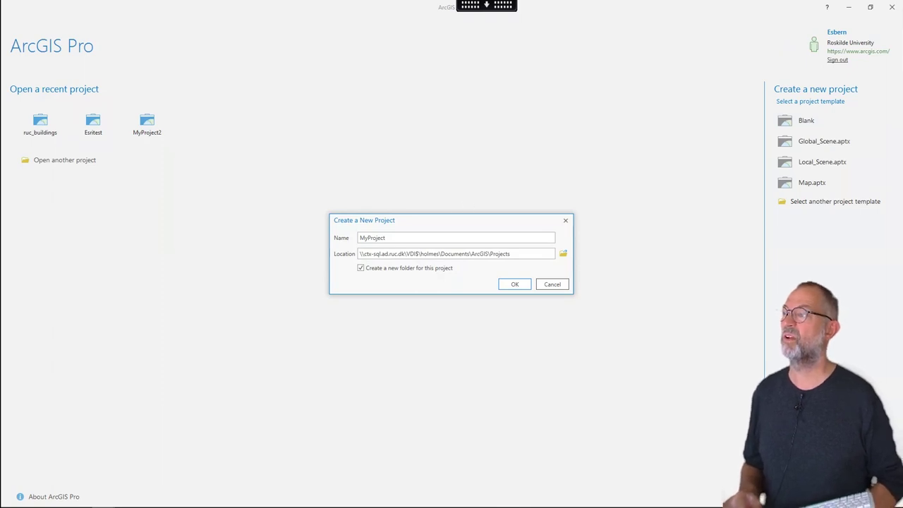
{"action": "left_click_drag", "start_coordinate": [386, 238], "coordinate": [254, 237]}
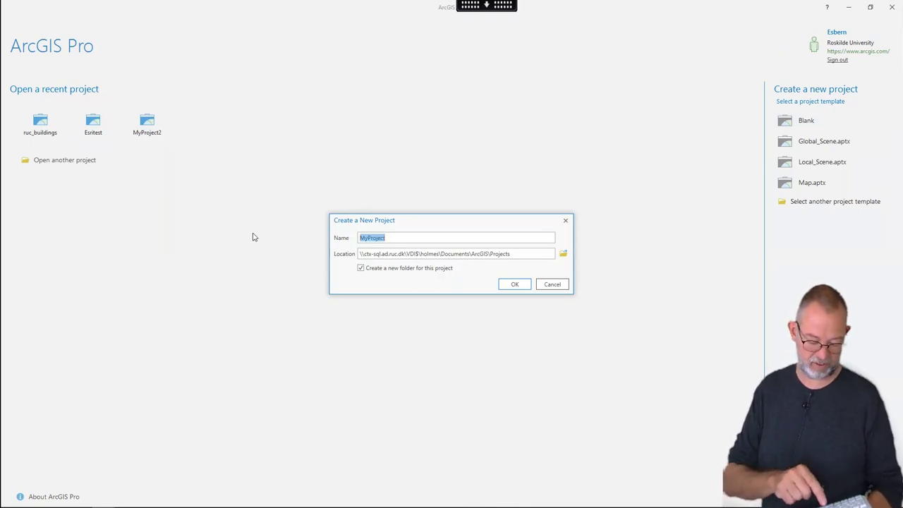
{"action": "type", "text": "RUC"}
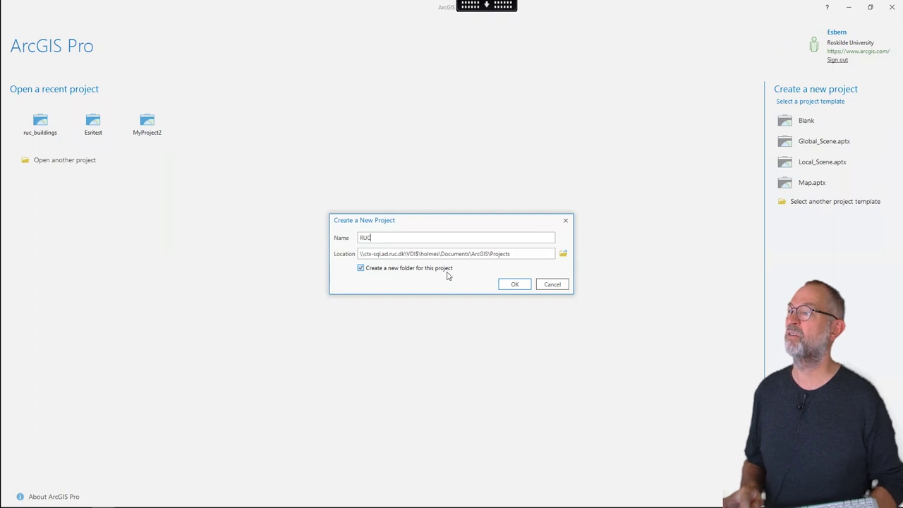
{"action": "left_click", "coordinate": [507, 287]}
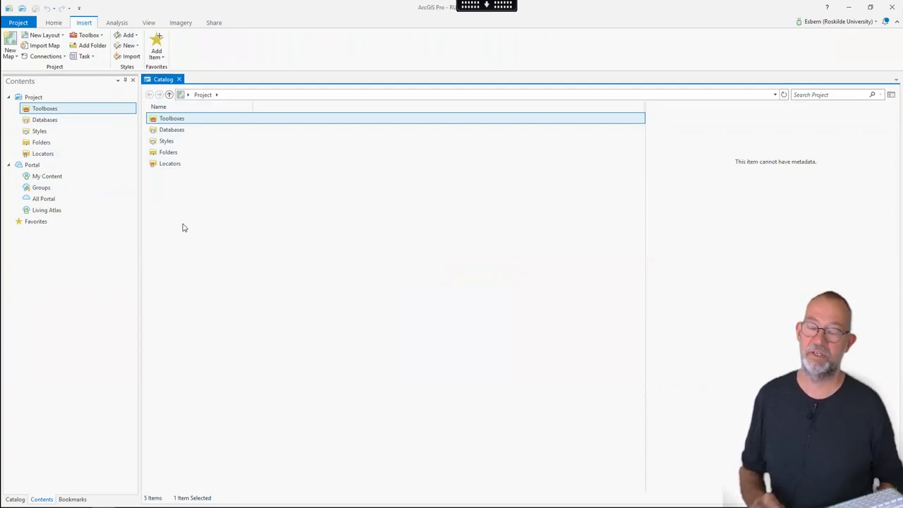
Check the project's databases and add a folder connection to the Data folder on the IMT-GIS (S:) drive.
{"action": "double_click", "coordinate": [173, 131]}
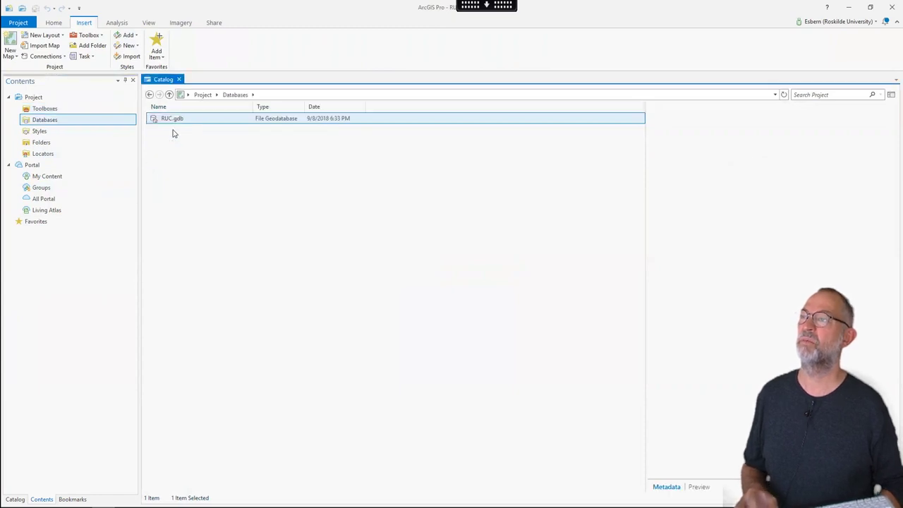
{"action": "left_click", "coordinate": [202, 96]}
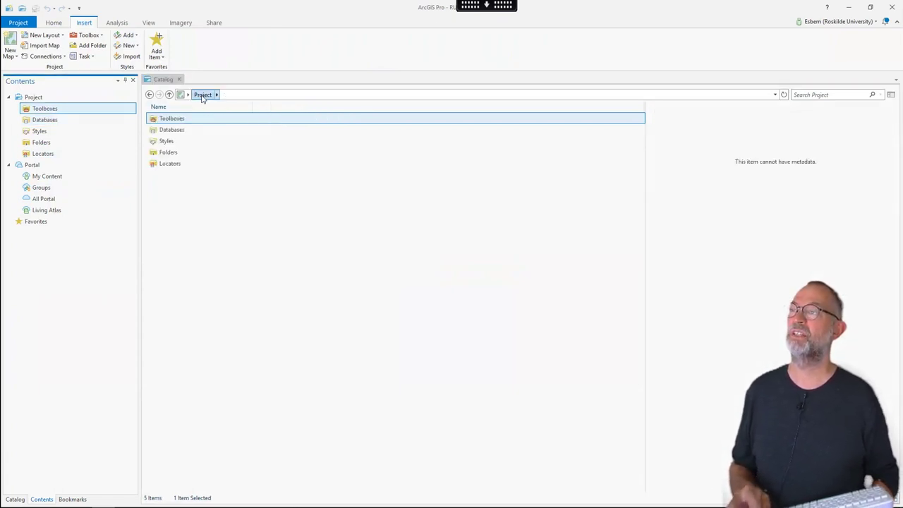
{"action": "left_click", "coordinate": [163, 153]}
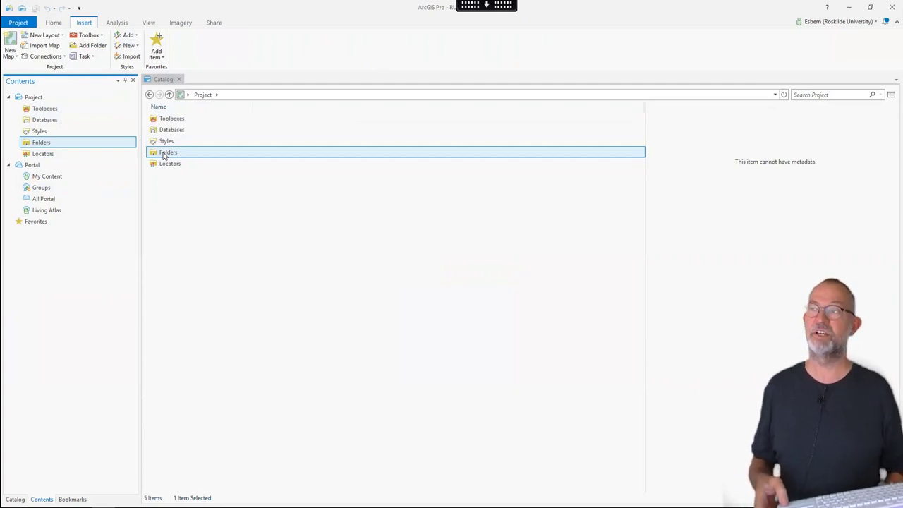
{"action": "right_click", "coordinate": [163, 155]}
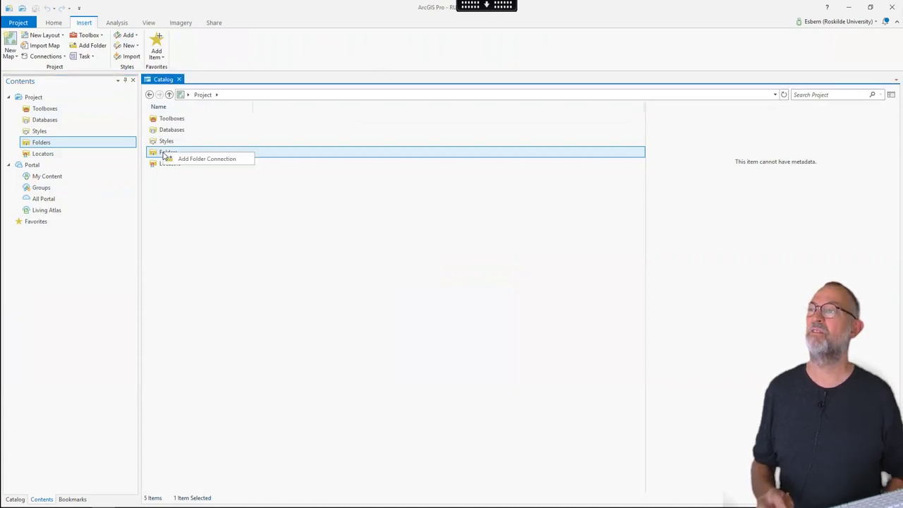
{"action": "left_click", "coordinate": [205, 159]}
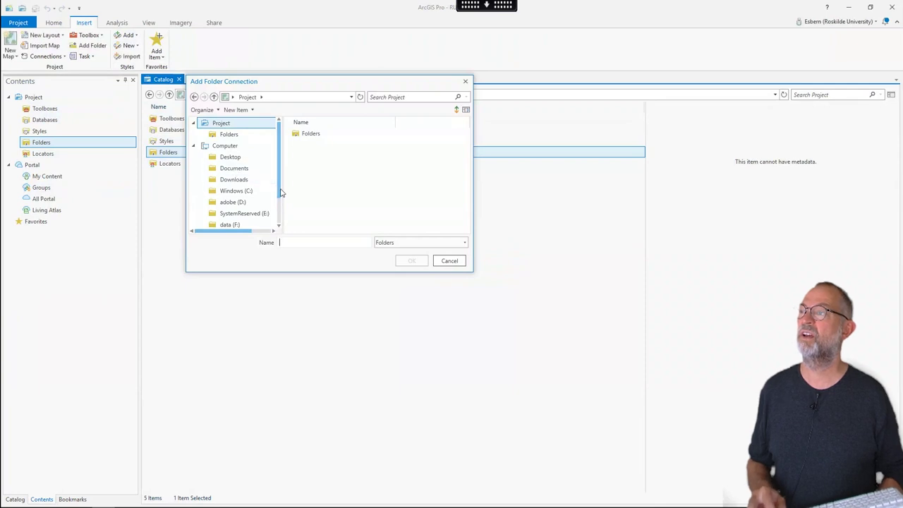
{"action": "left_click_drag", "start_coordinate": [280, 189], "coordinate": [281, 218]}
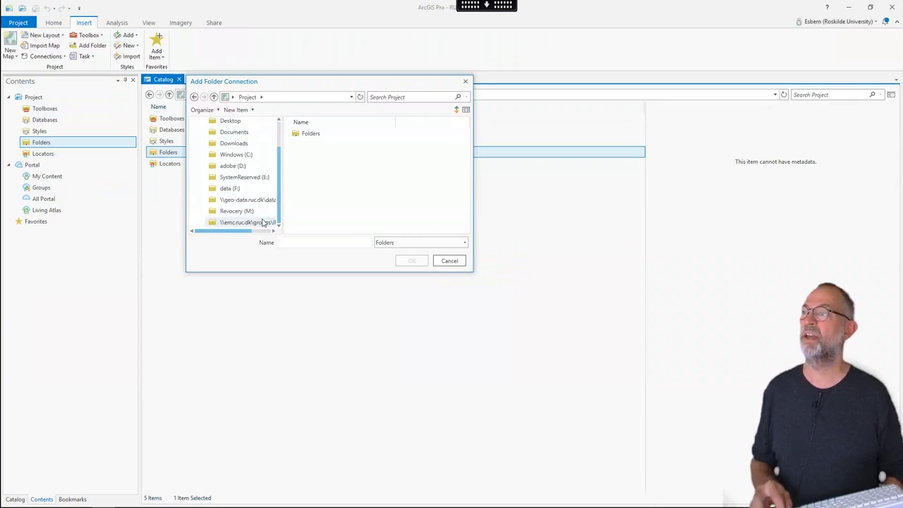
{"action": "left_click", "coordinate": [263, 222]}
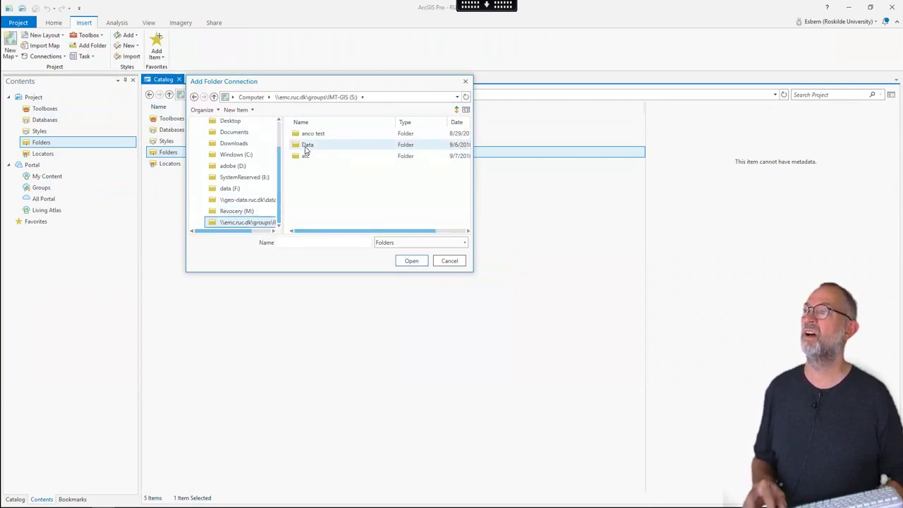
{"action": "double_click", "coordinate": [308, 145]}
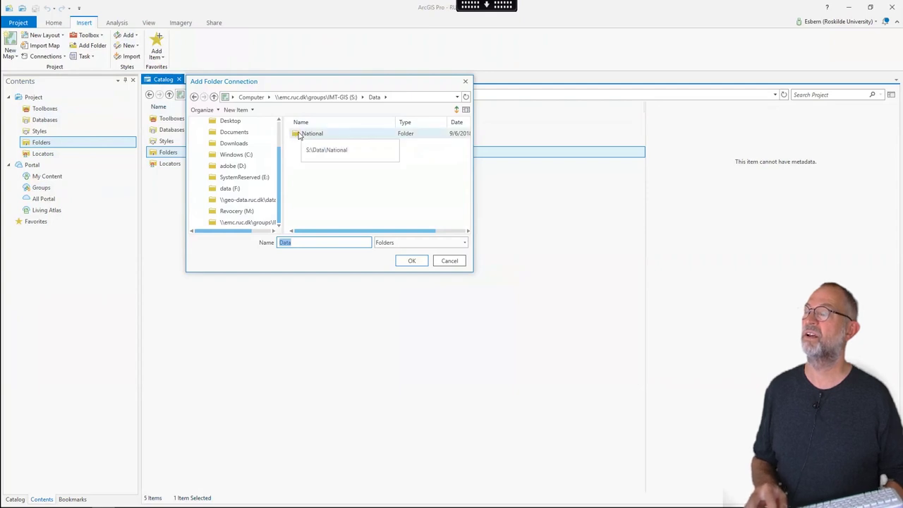
{"action": "left_click", "coordinate": [343, 96]}
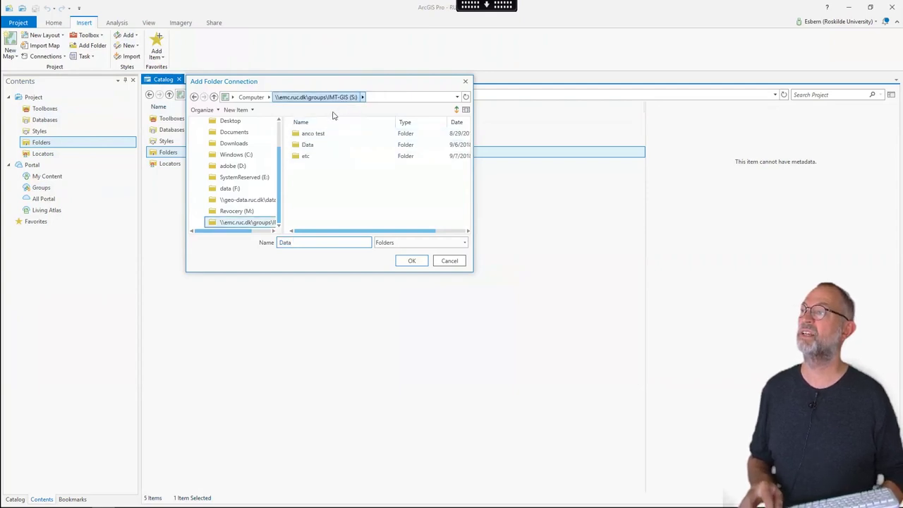
{"action": "left_click", "coordinate": [303, 146]}
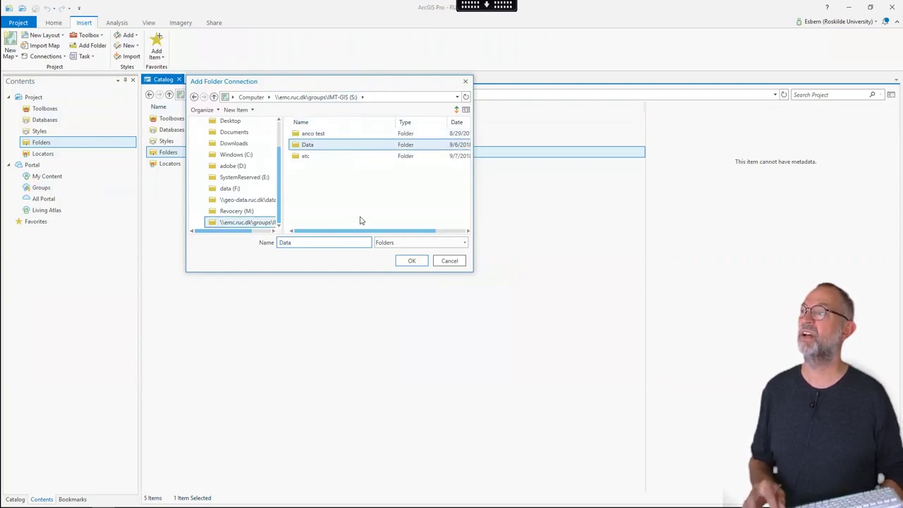
{"action": "left_click", "coordinate": [414, 261]}
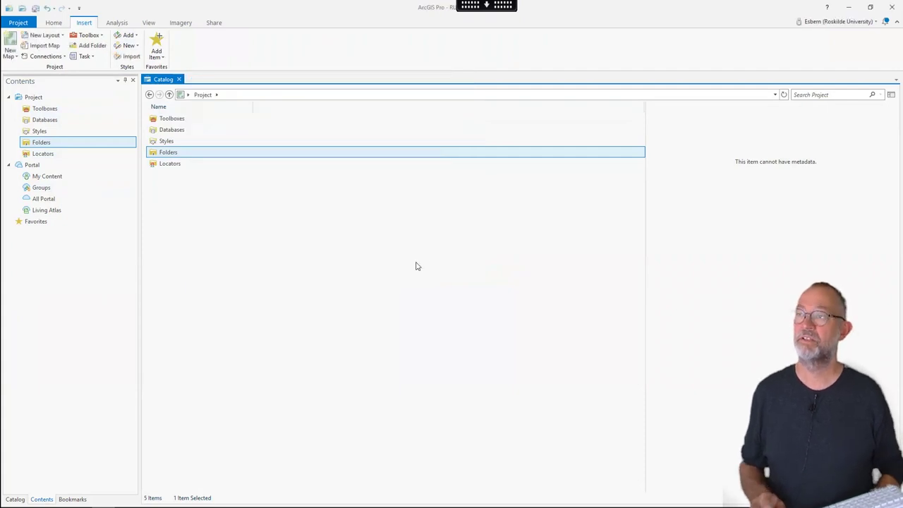
Browse the connected Data folder to National, DK, TRAFIK and add the JERNBANE.shp shapefile to a new map.
{"action": "double_click", "coordinate": [170, 153]}
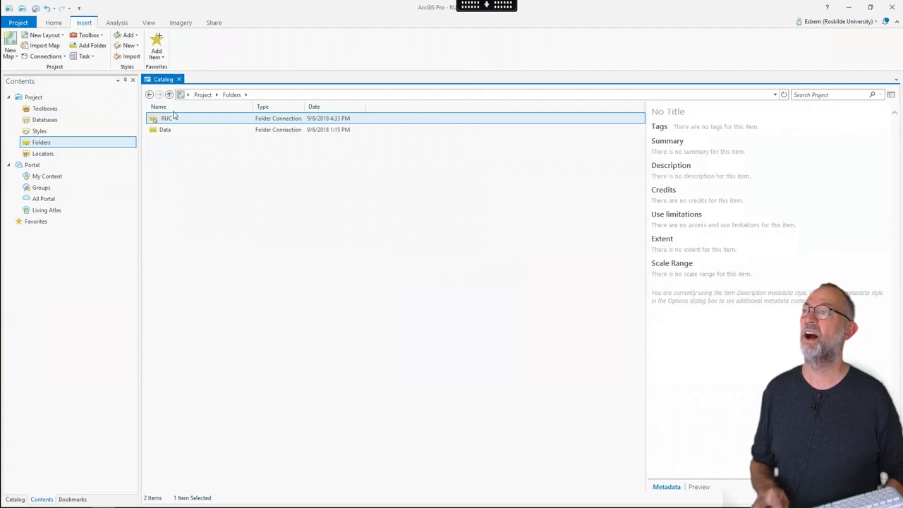
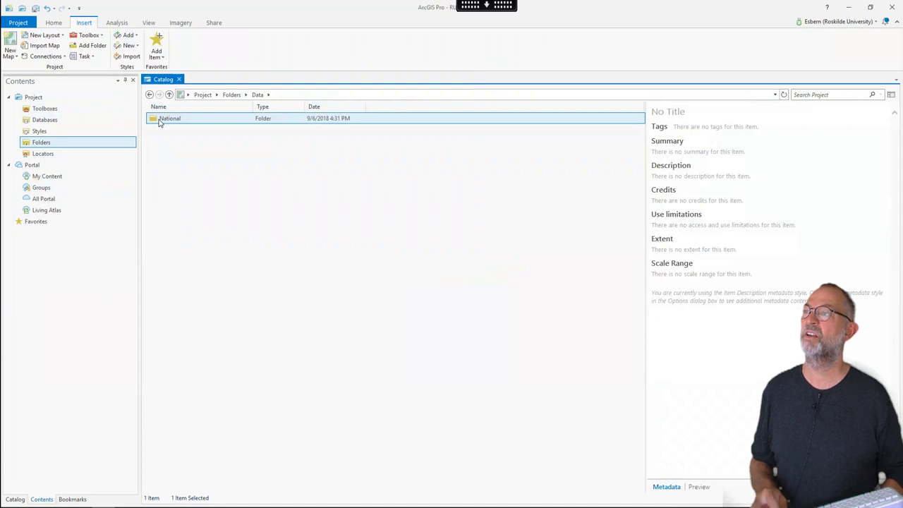
{"action": "double_click", "coordinate": [160, 120]}
{"action": "double_click", "coordinate": [156, 120]}
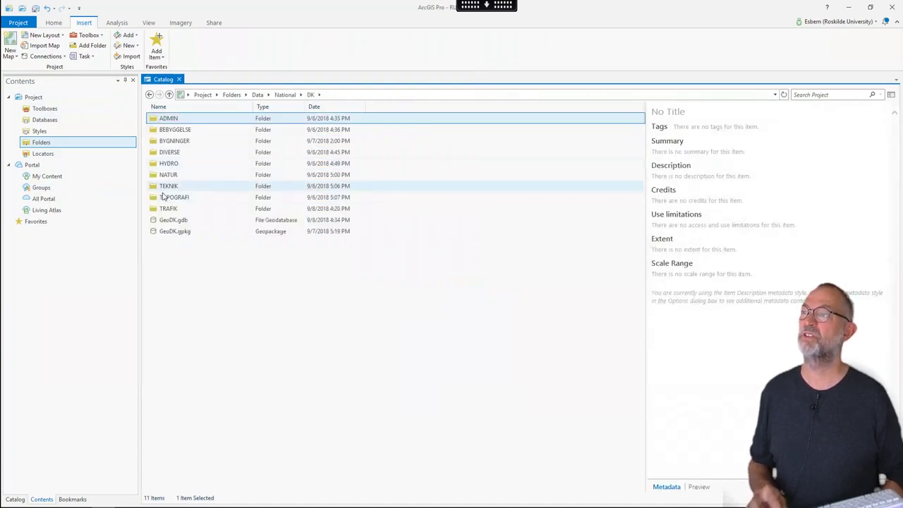
{"action": "left_click", "coordinate": [168, 210]}
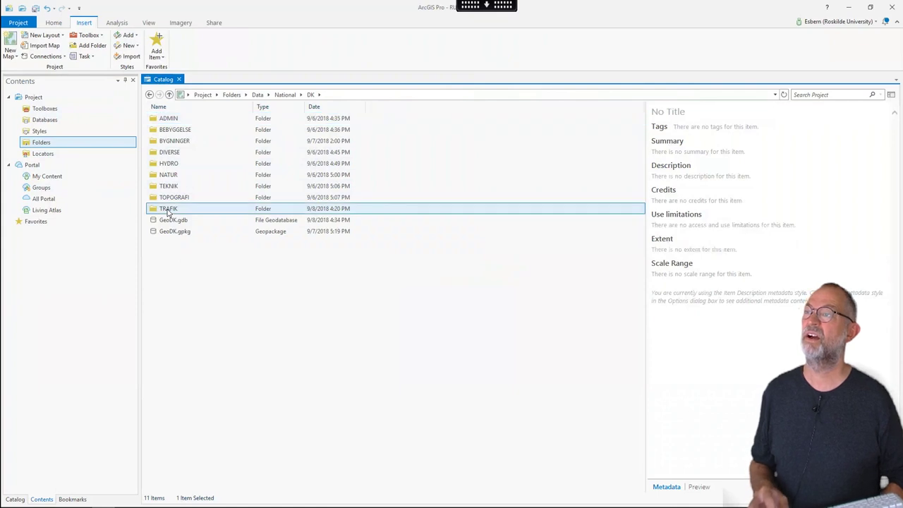
{"action": "double_click", "coordinate": [161, 210]}
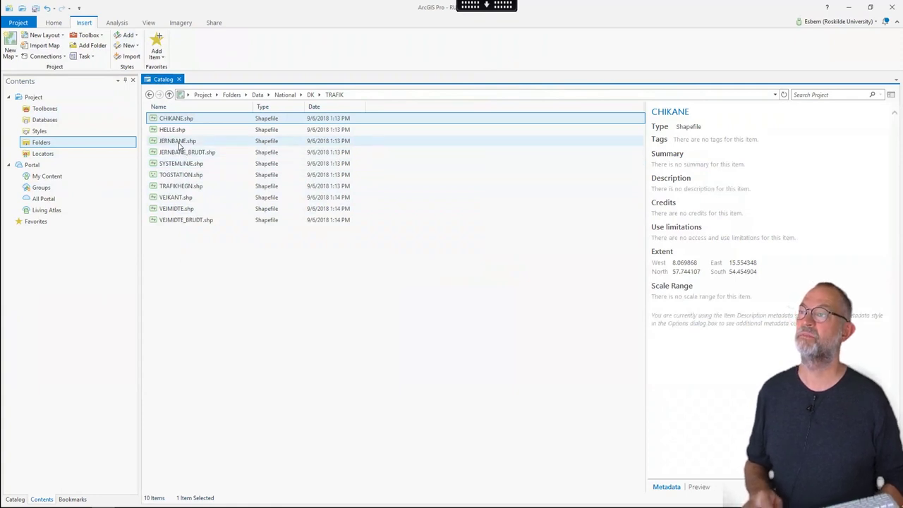
{"action": "left_click", "coordinate": [178, 142]}
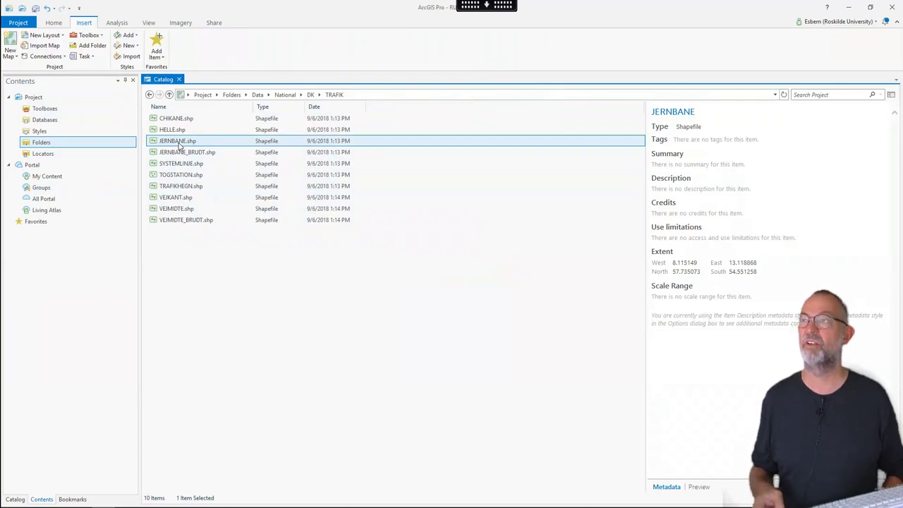
{"action": "right_click", "coordinate": [181, 144]}
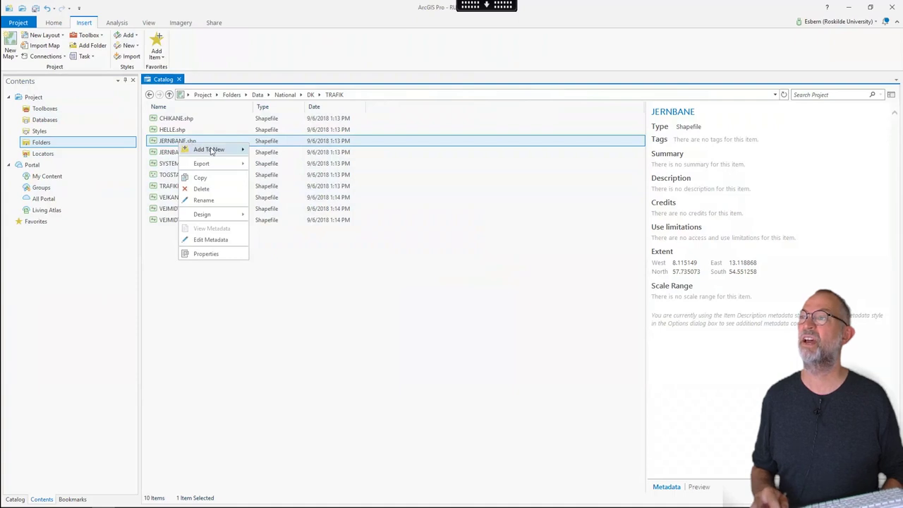
{"action": "mouse_move", "coordinate": [243, 150]}
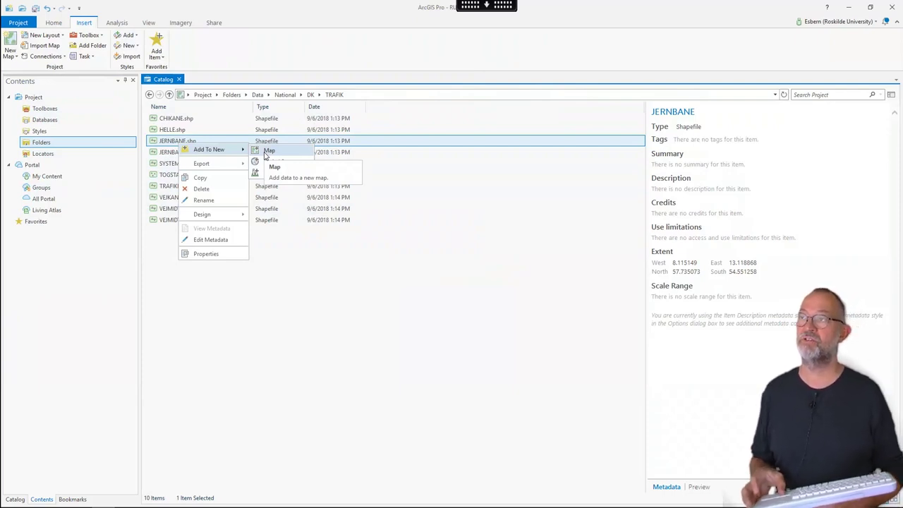
{"action": "left_click", "coordinate": [268, 151]}
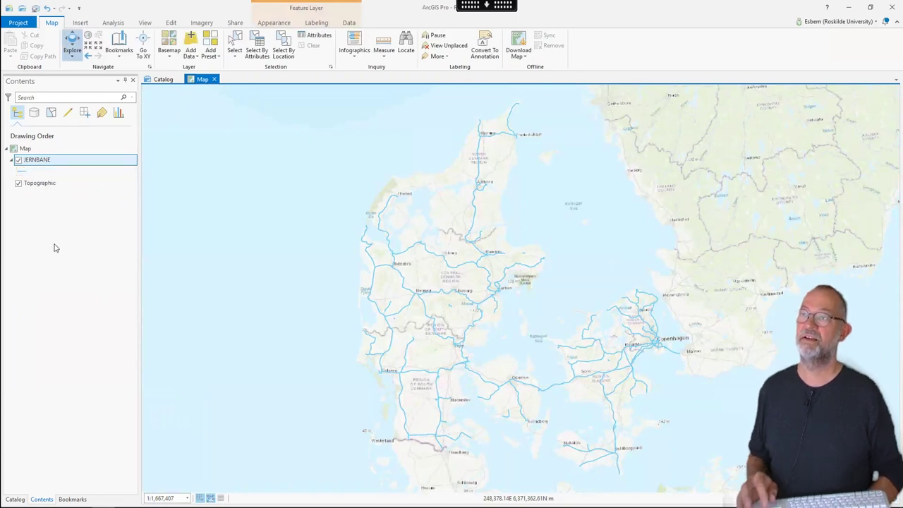
Apply the first ArcGIS 2D Railroad line symbol to the JERNBANE layer and switch the map's basemap to OpenStreetMap.
{"action": "left_click", "coordinate": [24, 174]}
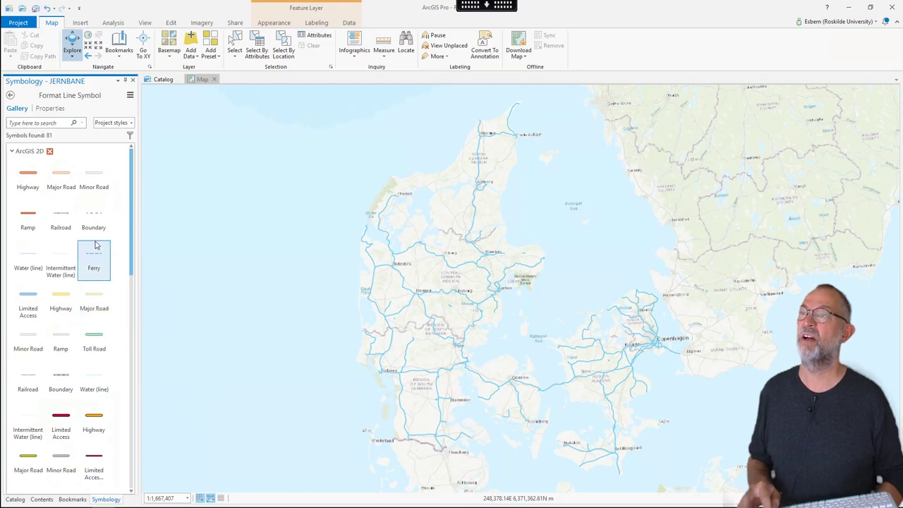
{"action": "left_click", "coordinate": [69, 224]}
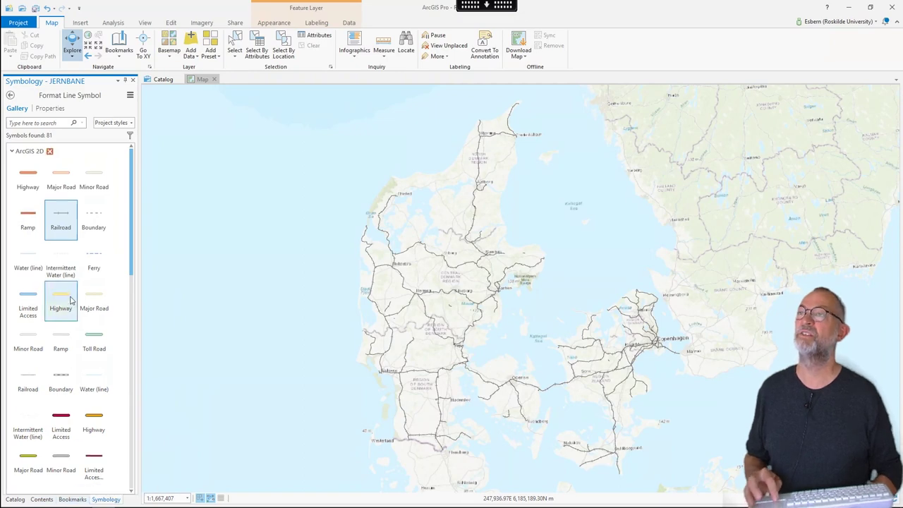
{"action": "left_click", "coordinate": [133, 81]}
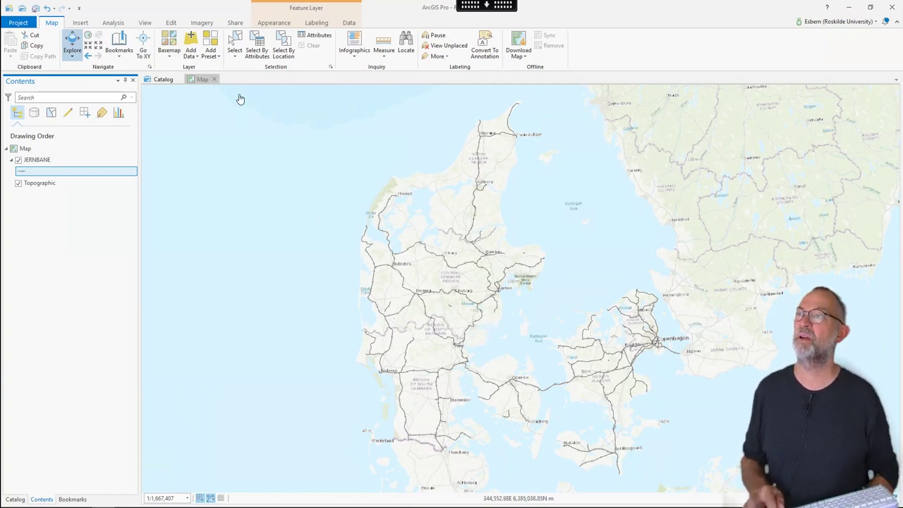
{"action": "left_click", "coordinate": [173, 52]}
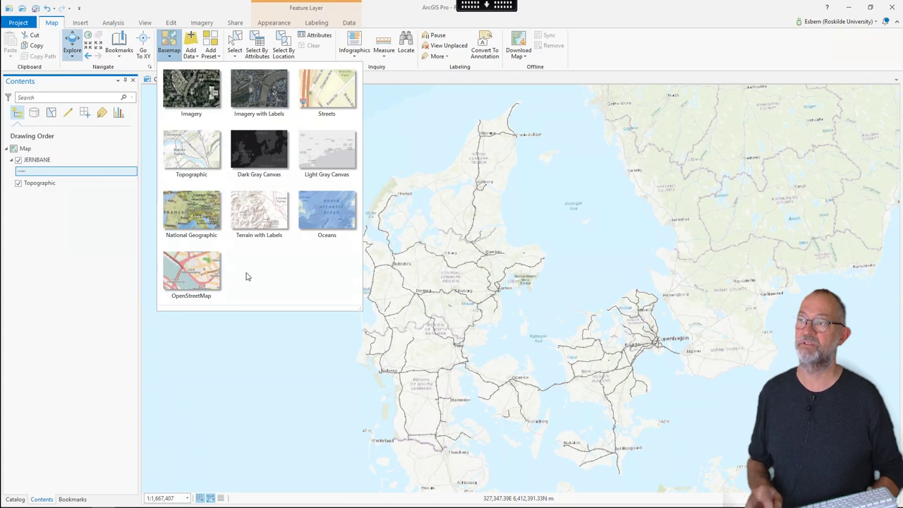
{"action": "left_click", "coordinate": [205, 273]}
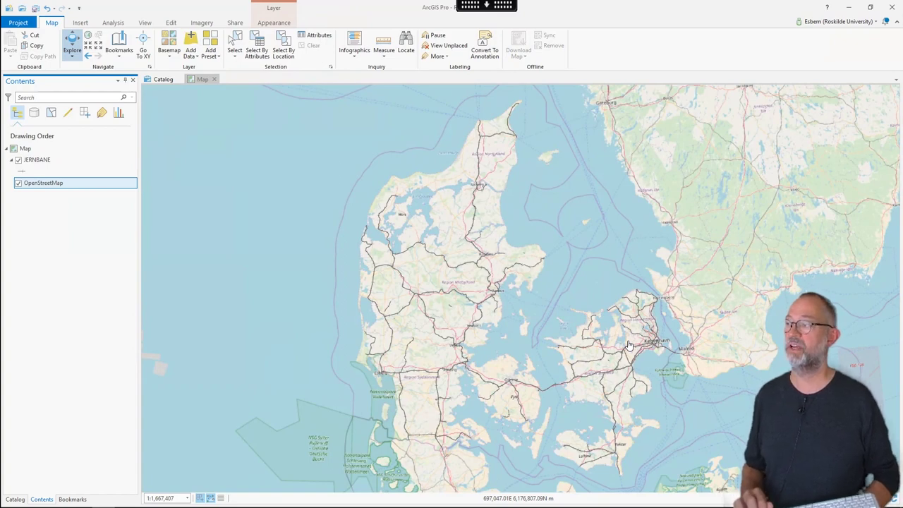
Zoom the map in on the eastern side of Roskilde, around the railway and motorway, to a scale of about 1:30,000.
{"action": "scroll", "coordinate": [628, 344], "scroll_direction": "up", "scroll_amount": 2}
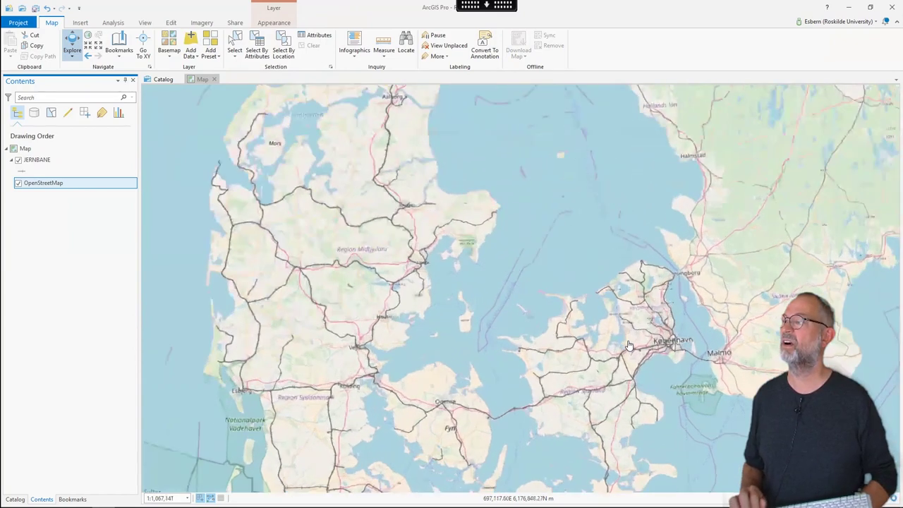
{"action": "scroll", "coordinate": [629, 344], "scroll_direction": "up", "scroll_amount": 6}
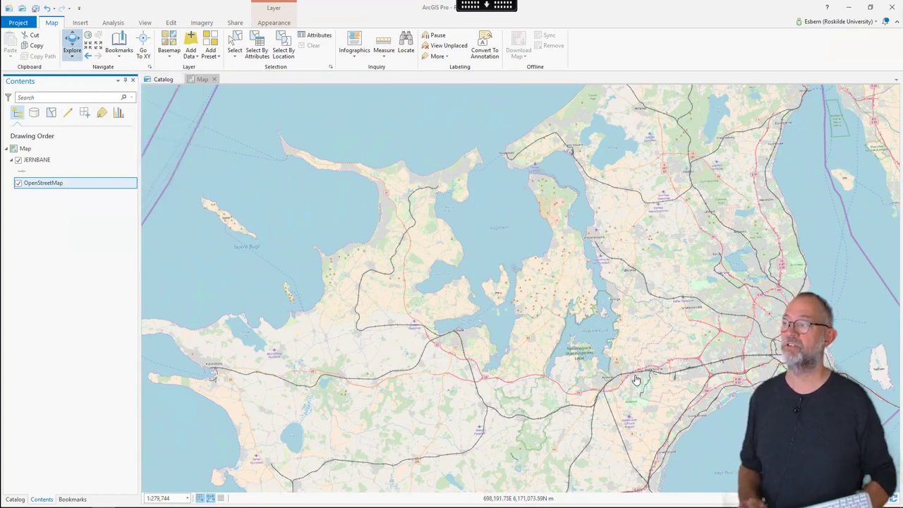
{"action": "scroll", "coordinate": [635, 379], "scroll_direction": "up", "scroll_amount": 4}
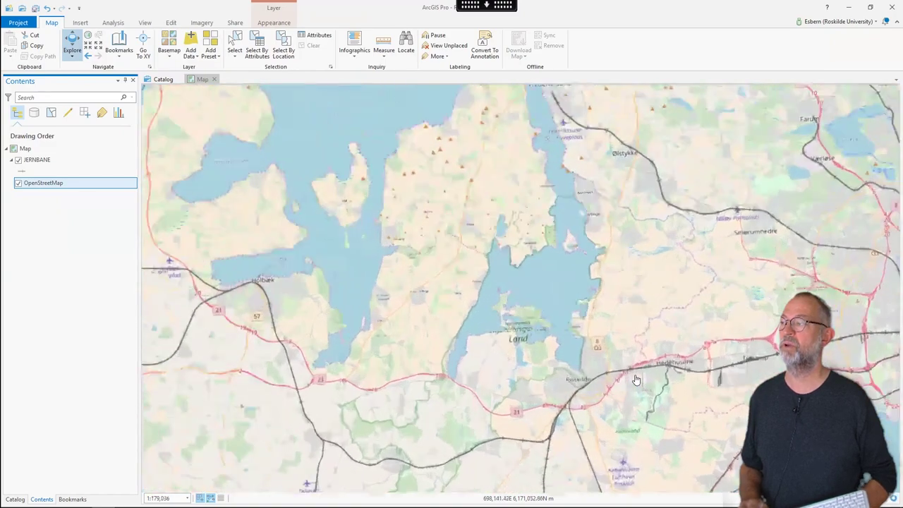
{"action": "scroll", "coordinate": [636, 379], "scroll_direction": "up", "scroll_amount": 2}
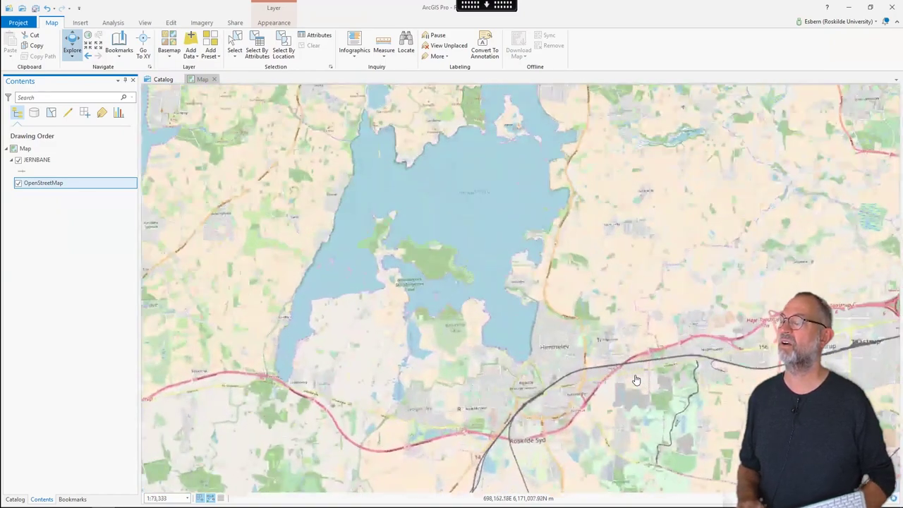
{"action": "scroll", "coordinate": [636, 380], "scroll_direction": "up", "scroll_amount": 2}
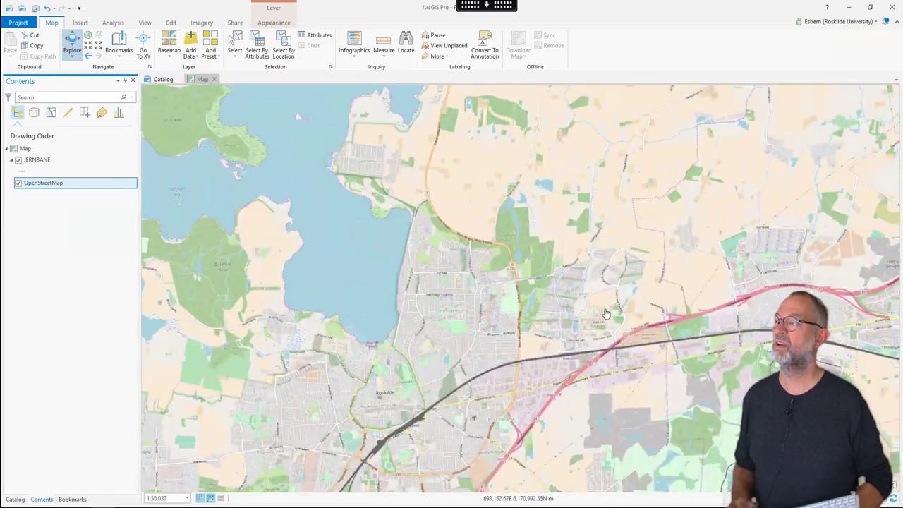
Zoom the map in on the Roskilde University campus and set the map scale to 1:2,500.
{"action": "scroll", "coordinate": [606, 313], "scroll_direction": "up", "scroll_amount": 2}
{"action": "scroll", "coordinate": [606, 314], "scroll_direction": "up", "scroll_amount": 1}
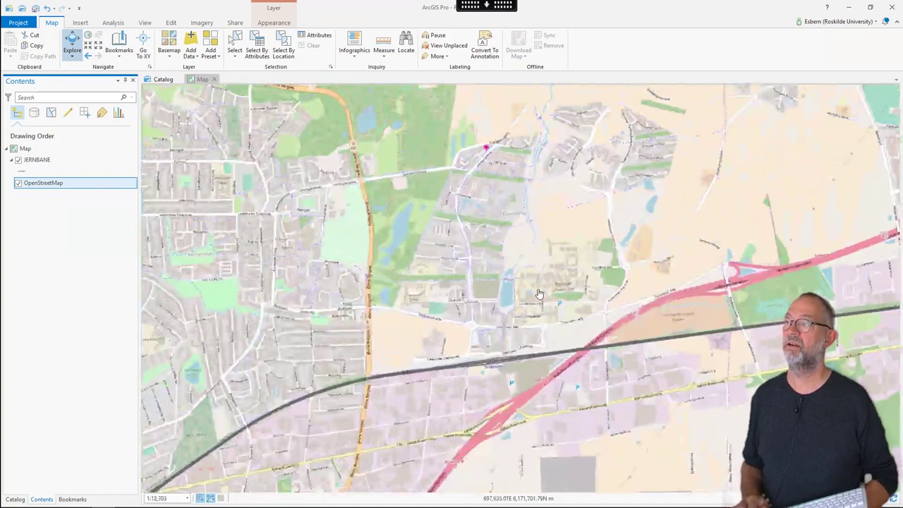
{"action": "scroll", "coordinate": [539, 293], "scroll_direction": "up", "scroll_amount": 1}
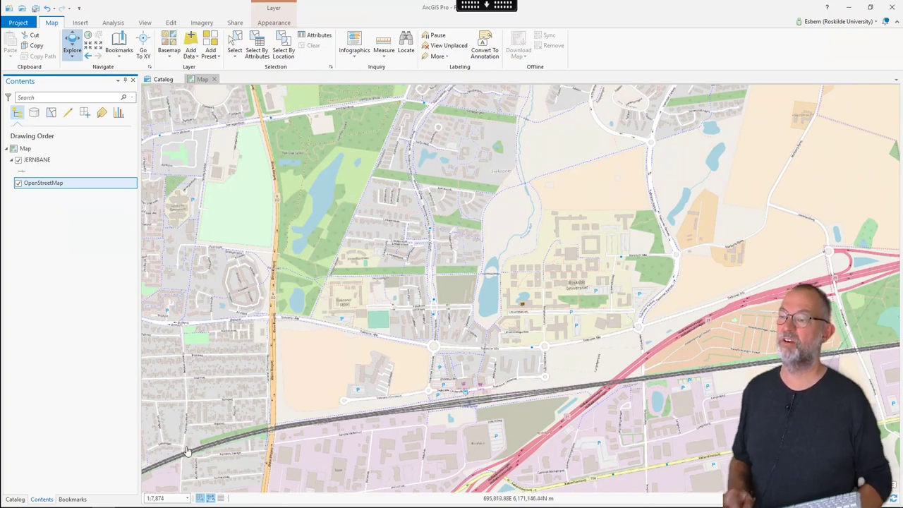
{"action": "left_click_drag", "start_coordinate": [165, 499], "coordinate": [139, 494]}
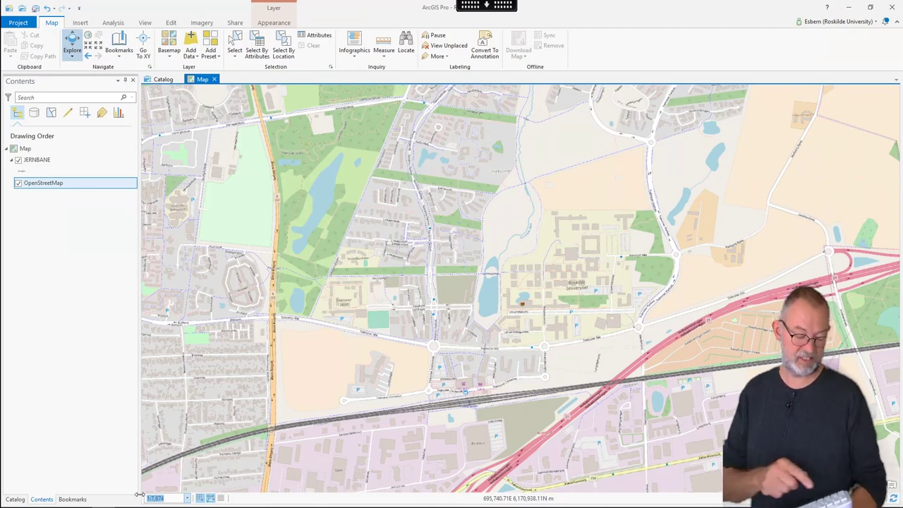
{"action": "type", "text": "1"}
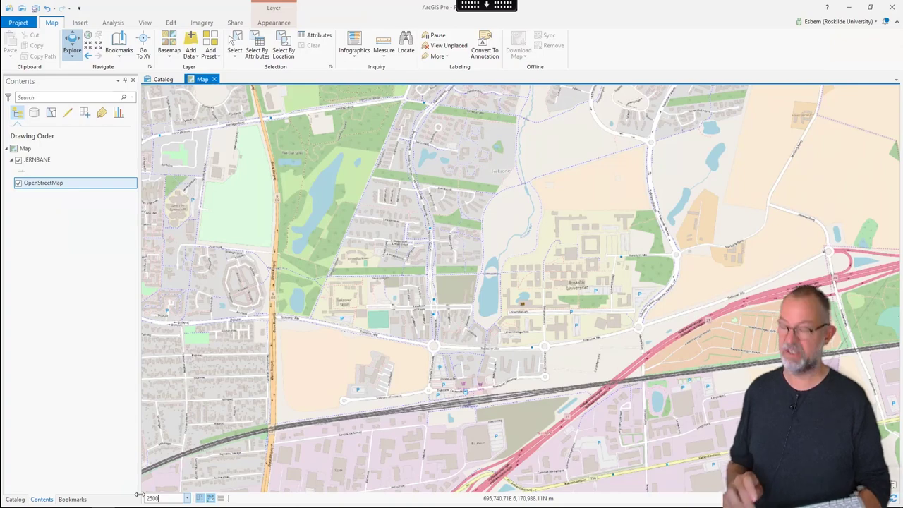
{"action": "key", "text": "Return"}
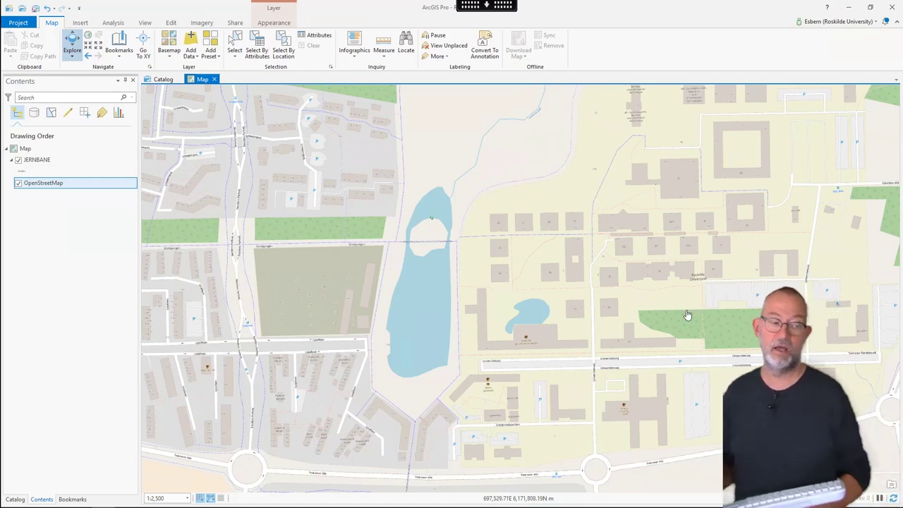
Start a new feature class in the RUC.gdb geodatabase and name it BUILDINGS.
{"action": "left_click", "coordinate": [162, 79]}
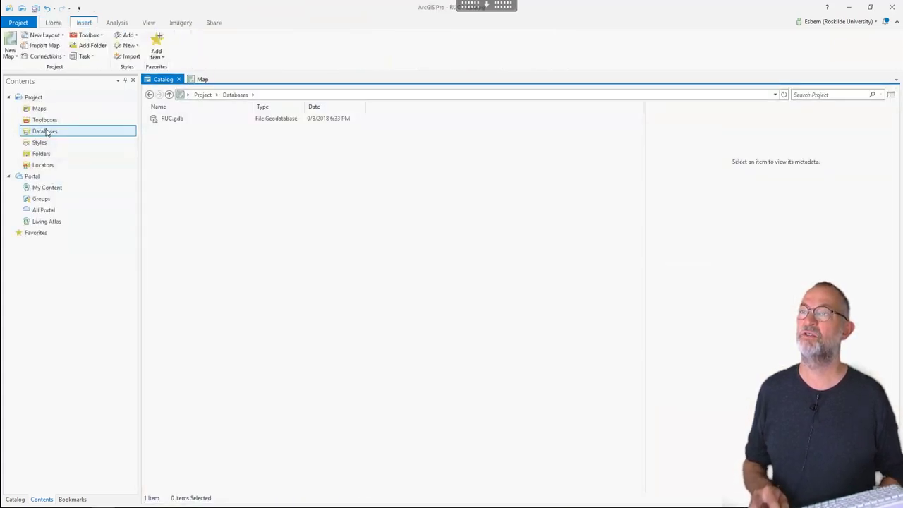
{"action": "right_click", "coordinate": [169, 120]}
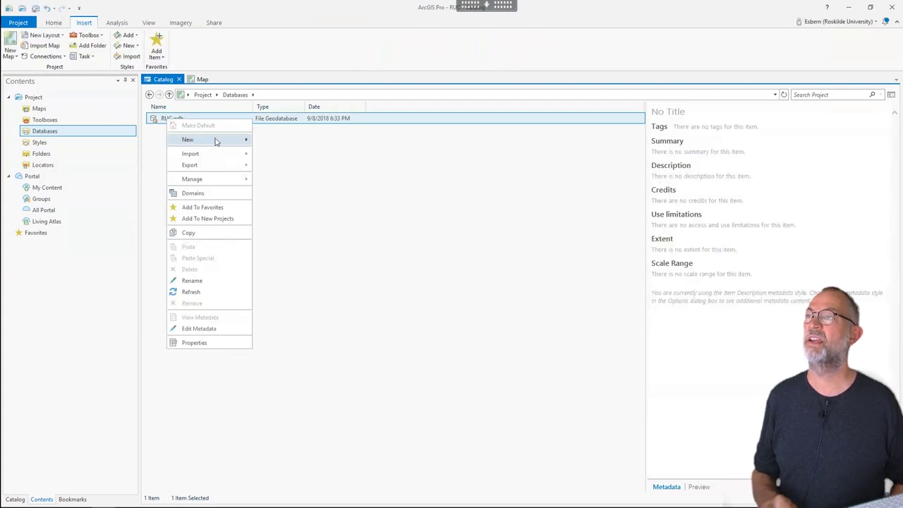
{"action": "mouse_move", "coordinate": [249, 143]}
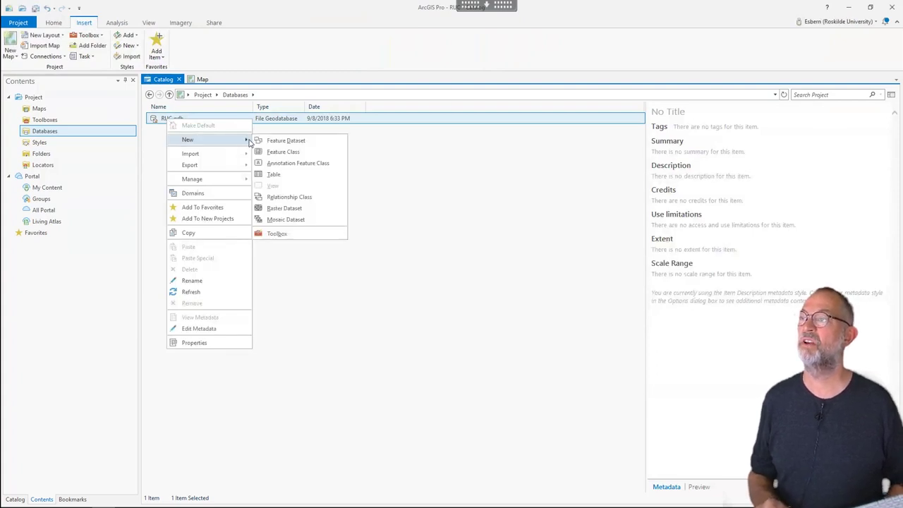
{"action": "left_click", "coordinate": [283, 153]}
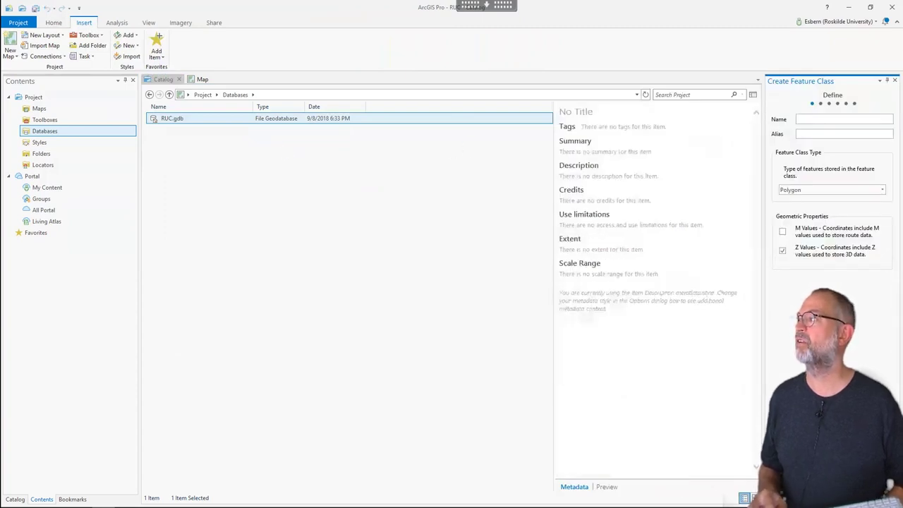
{"action": "type", "text": "B"}
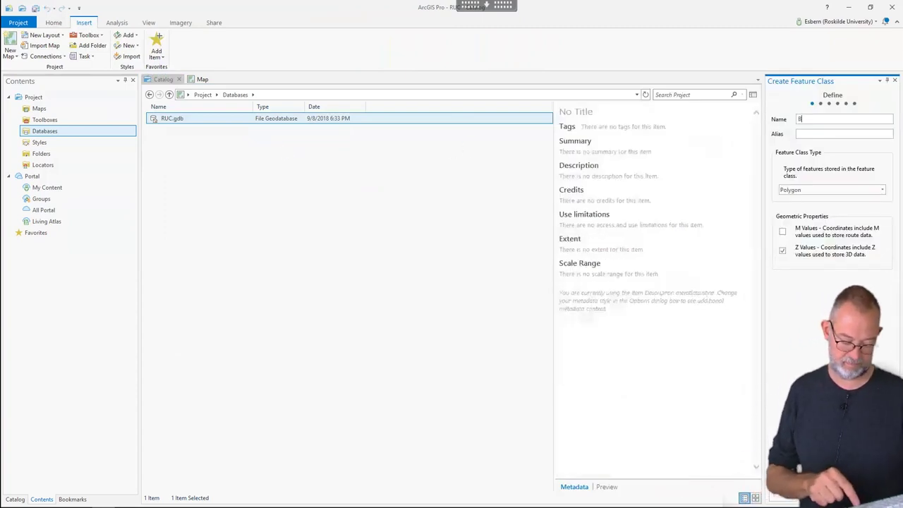
{"action": "type", "text": "UILDINGS"}
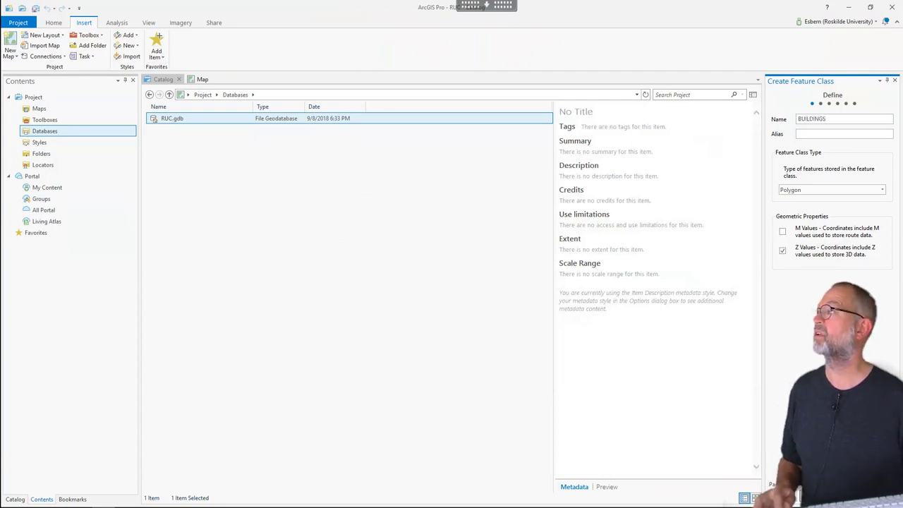
Keep Polygon as the feature class type, turn off Z values, and proceed to the field definitions.
{"action": "left_click", "coordinate": [814, 191]}
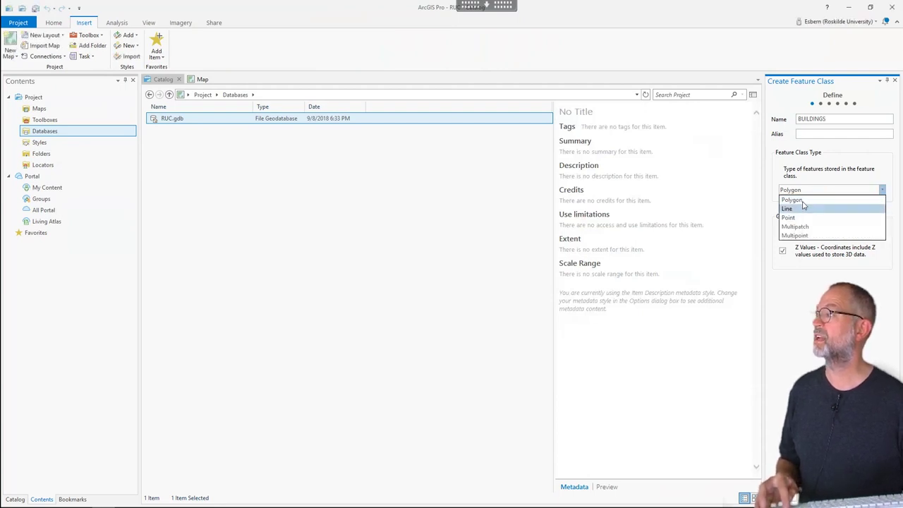
{"action": "left_click", "coordinate": [792, 200]}
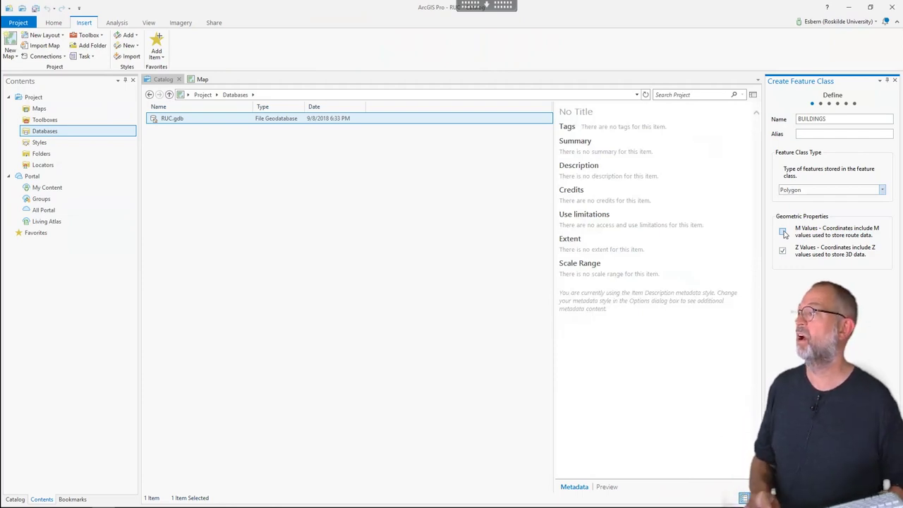
{"action": "left_click", "coordinate": [783, 250]}
{"action": "left_click", "coordinate": [784, 250]}
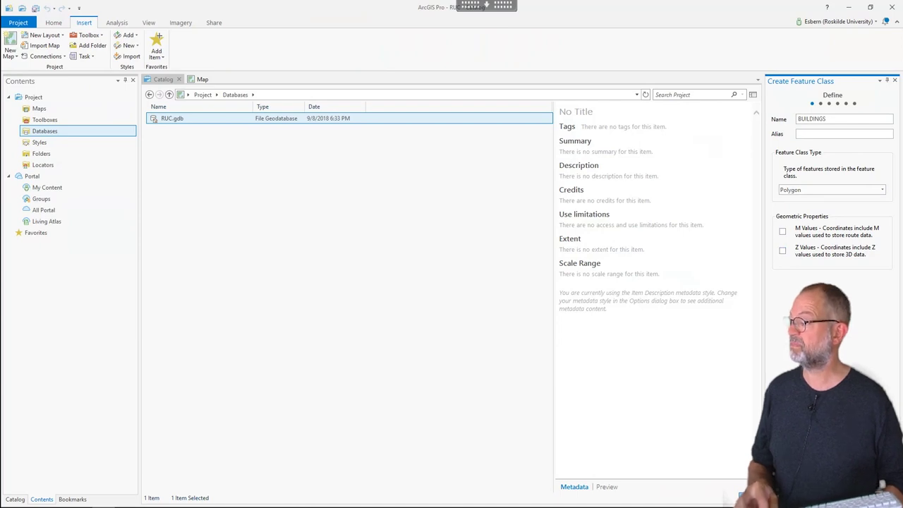
{"action": "left_click", "coordinate": [813, 495]}
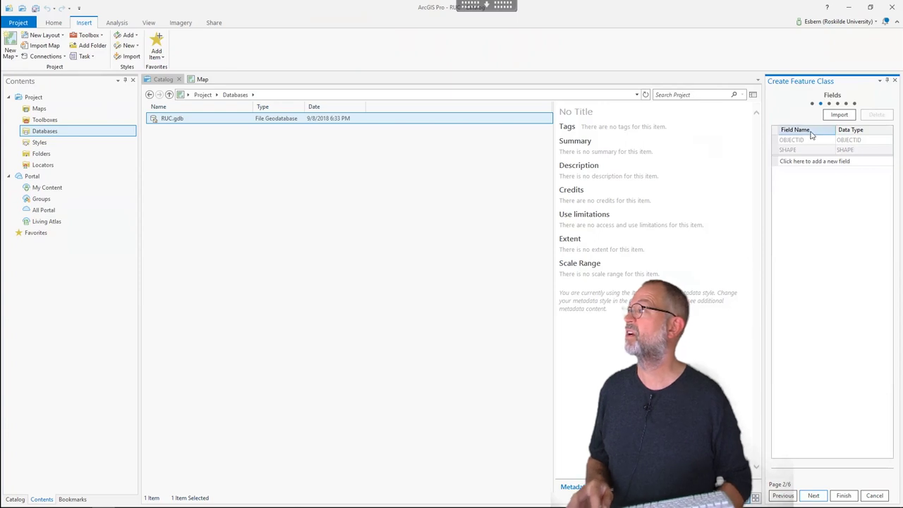
Add a text field named USE and set its length to 50.
{"action": "left_click", "coordinate": [795, 163]}
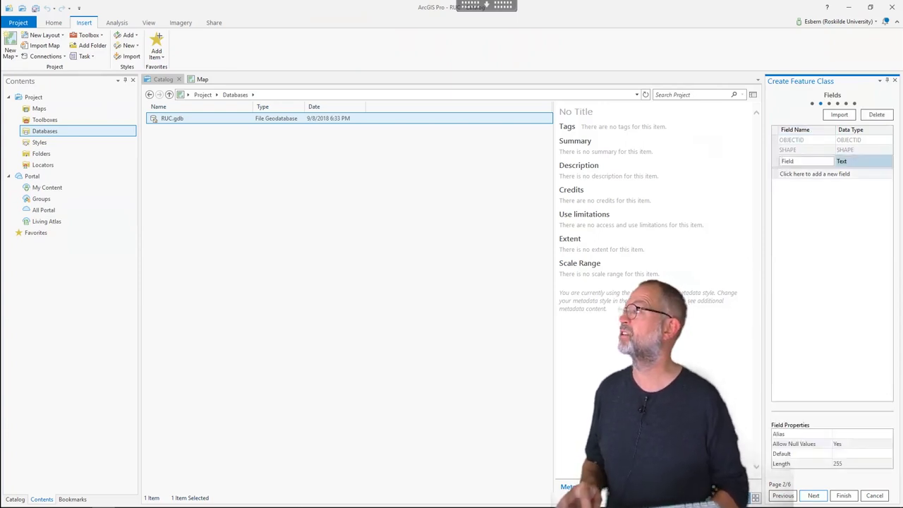
{"action": "double_click", "coordinate": [788, 161]}
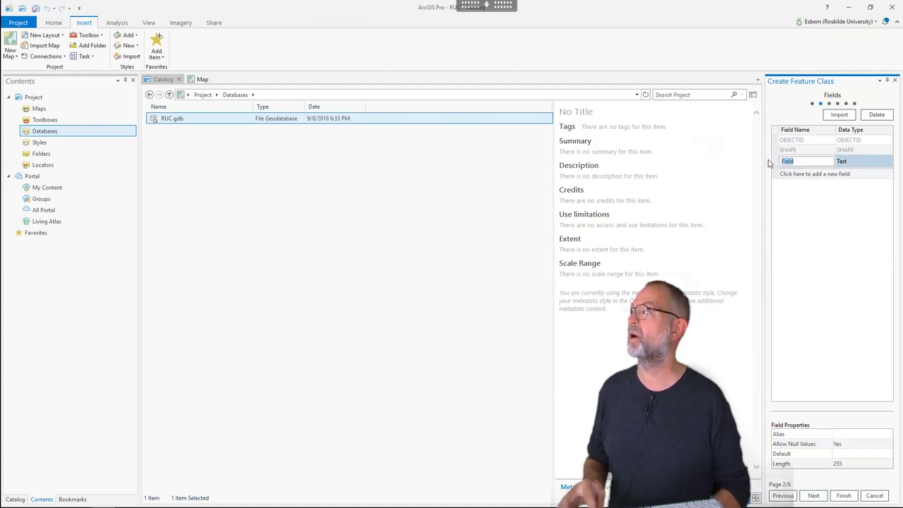
{"action": "type", "text": "USE"}
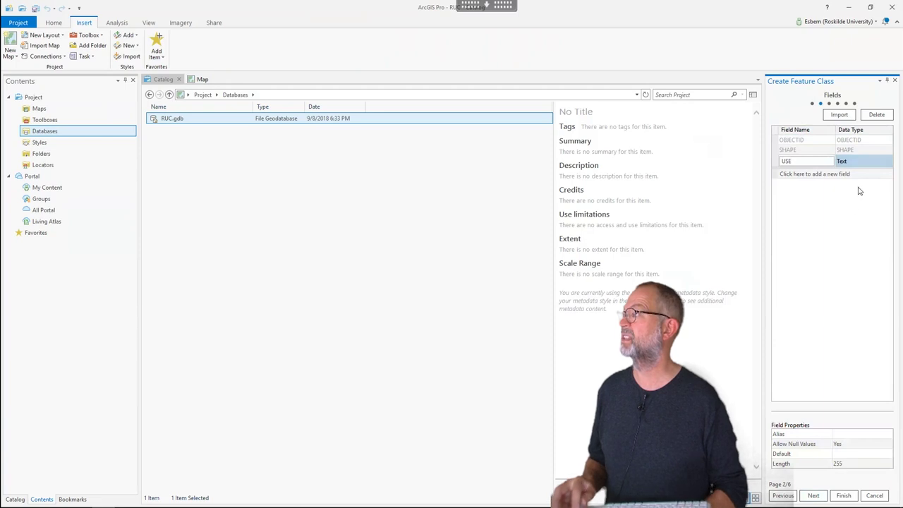
{"action": "left_click", "coordinate": [851, 465]}
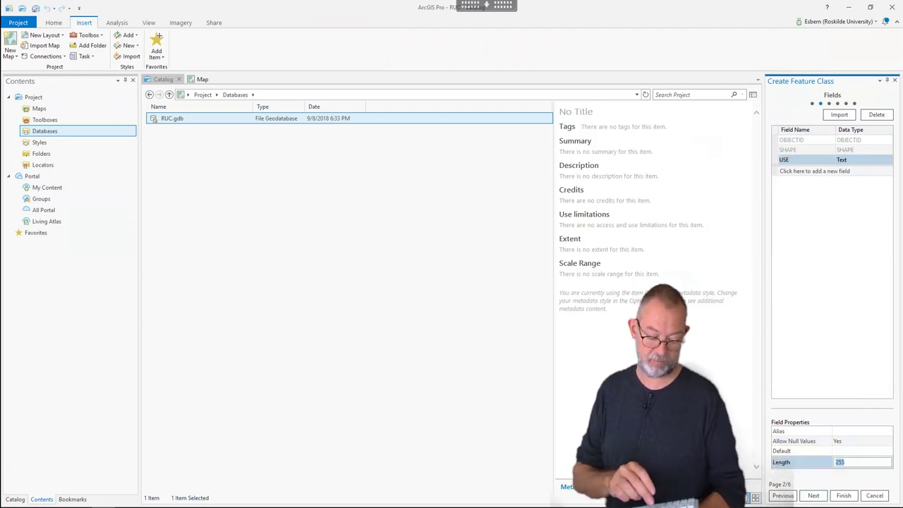
{"action": "type", "text": "50"}
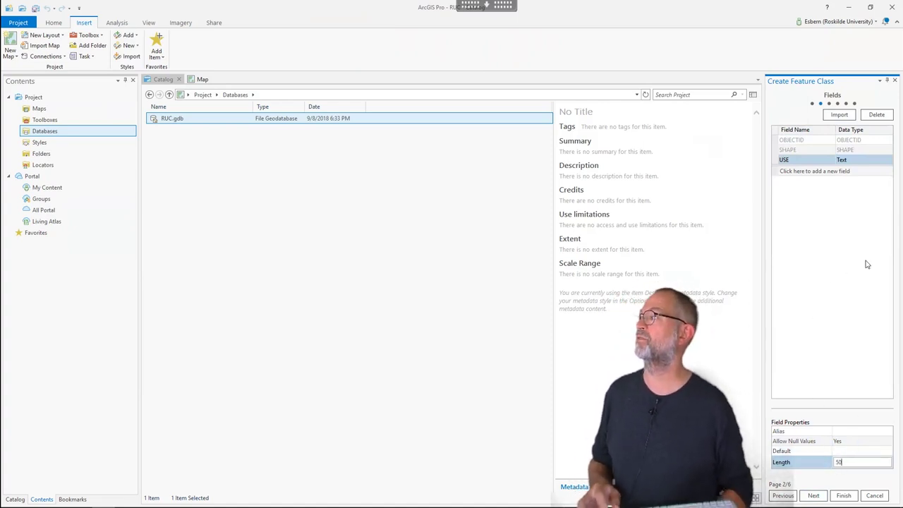
Add a second field named students with the data type Short Integer.
{"action": "left_click", "coordinate": [792, 171]}
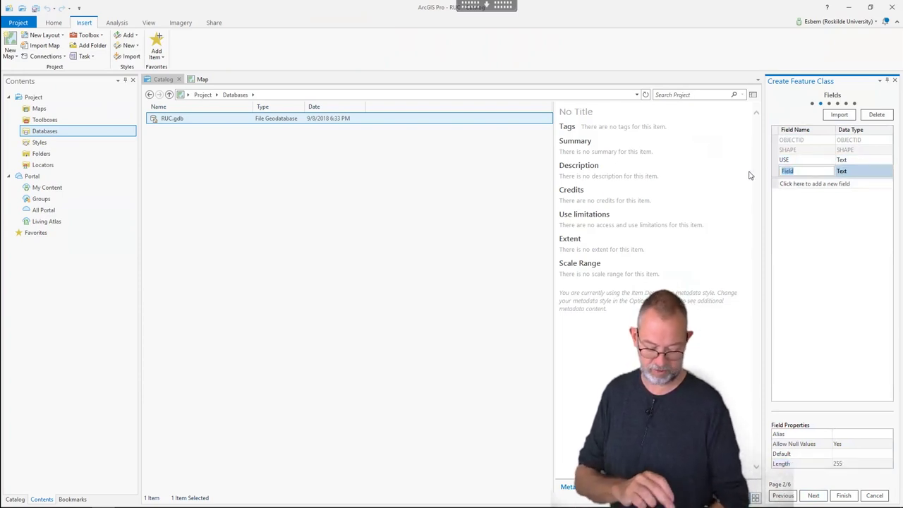
{"action": "type", "text": "stu"}
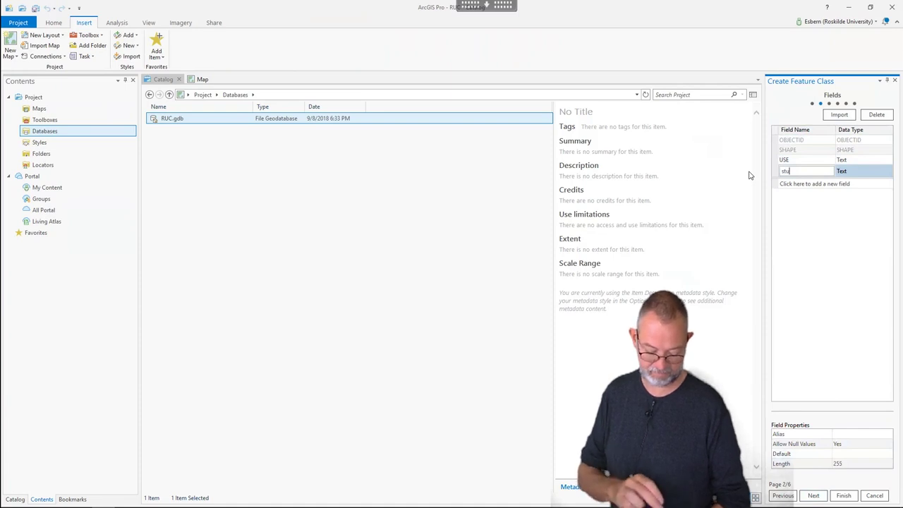
{"action": "type", "text": "dents"}
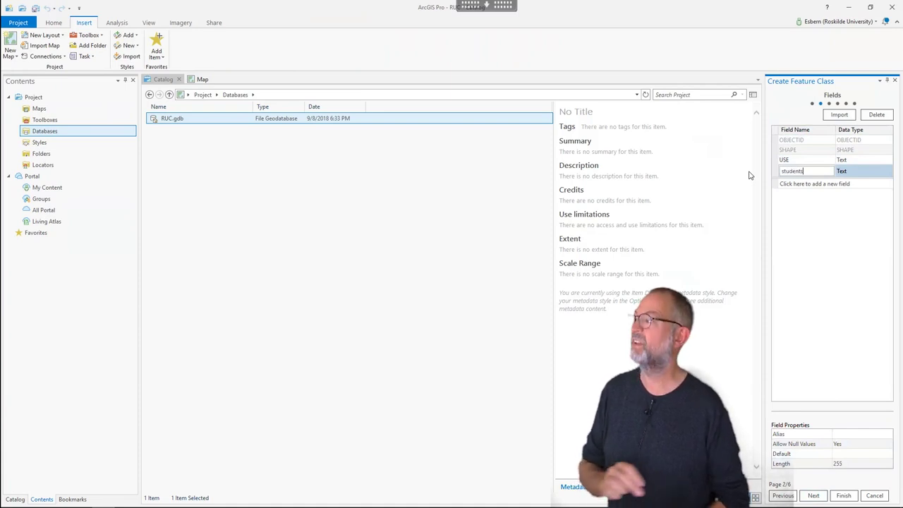
{"action": "left_click", "coordinate": [873, 173]}
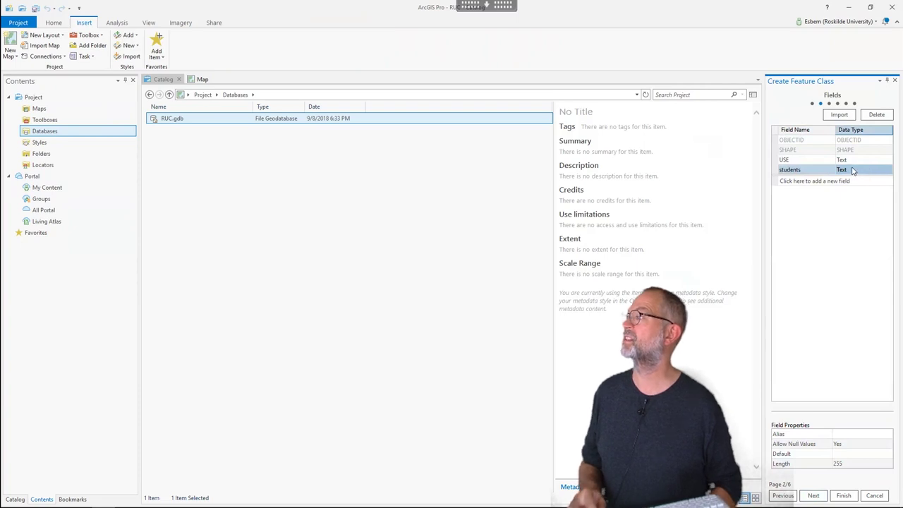
{"action": "left_click", "coordinate": [855, 172]}
{"action": "left_click", "coordinate": [888, 172]}
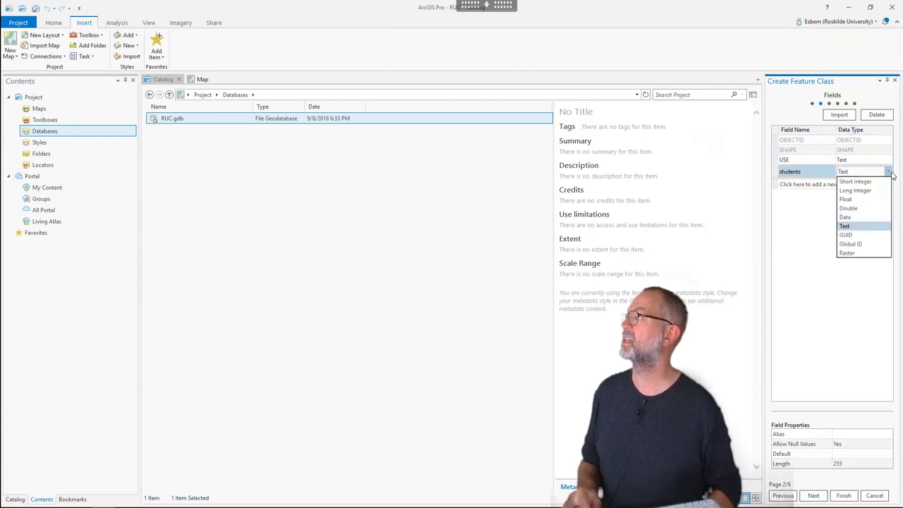
{"action": "left_click", "coordinate": [855, 182]}
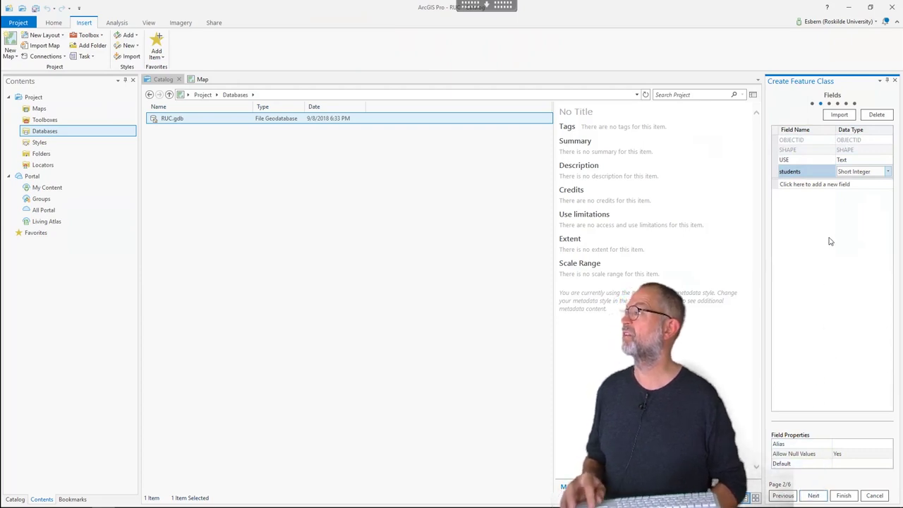
Set the default value to IMT for the USE field and to 100 for the students field.
{"action": "left_click", "coordinate": [810, 163]}
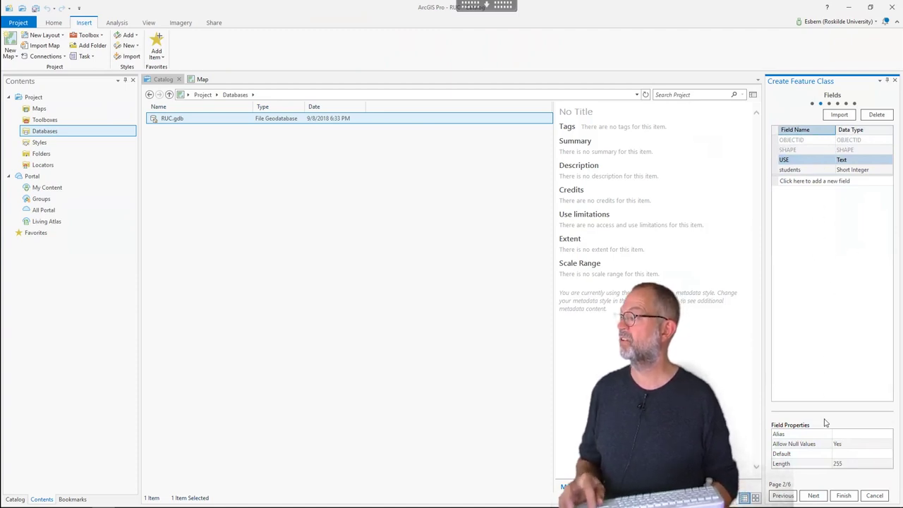
{"action": "left_click", "coordinate": [841, 455]}
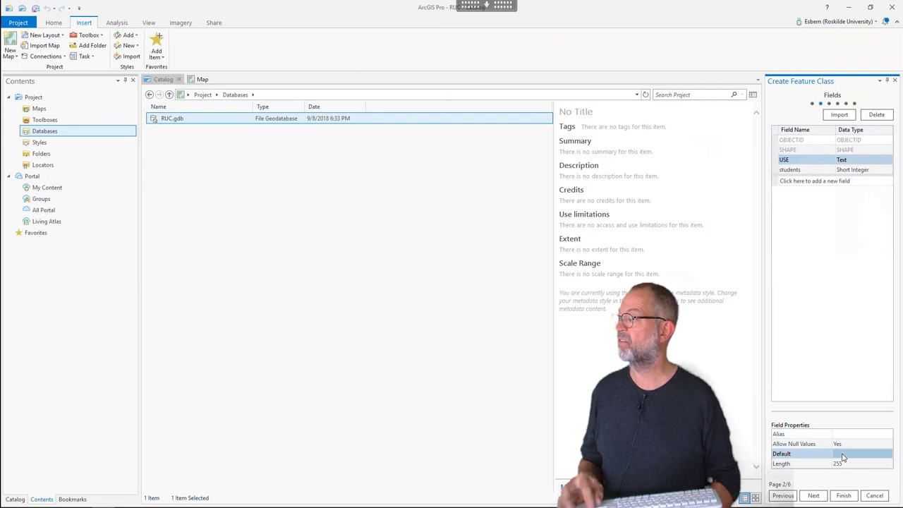
{"action": "left_click", "coordinate": [841, 457]}
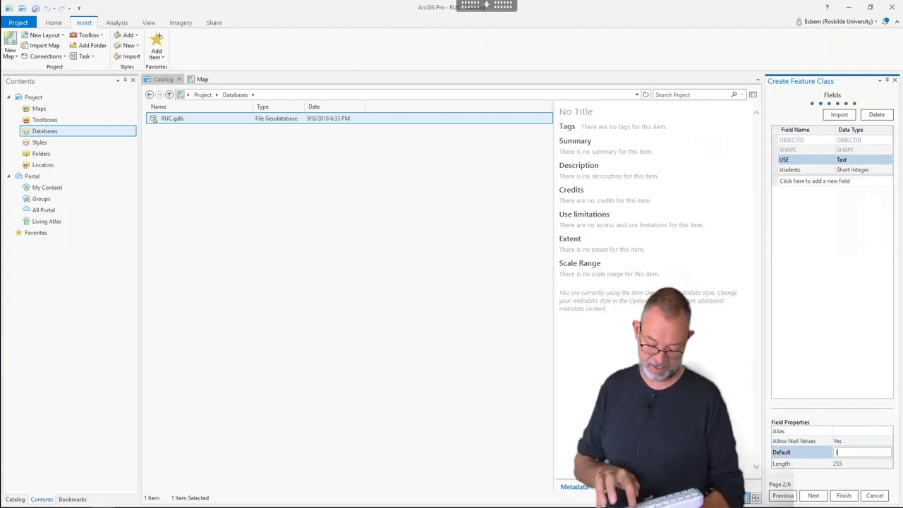
{"action": "type", "text": "IMT"}
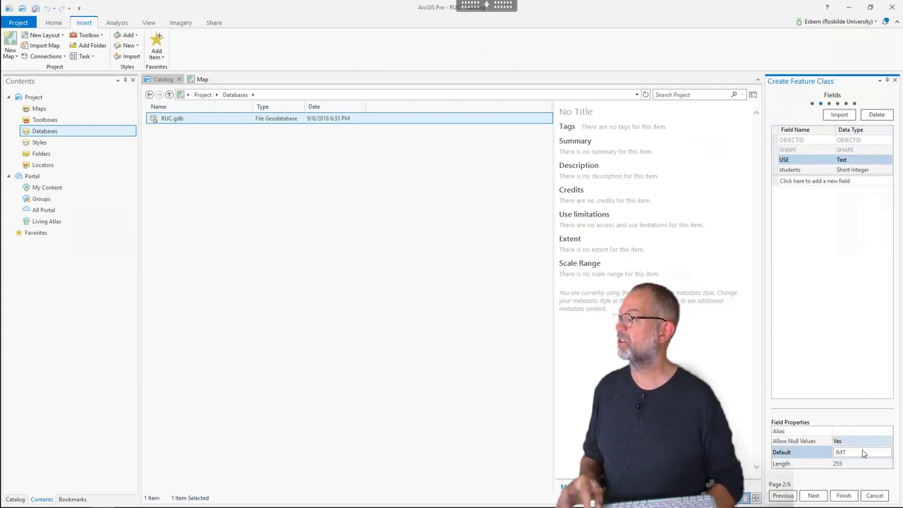
{"action": "left_click", "coordinate": [855, 170]}
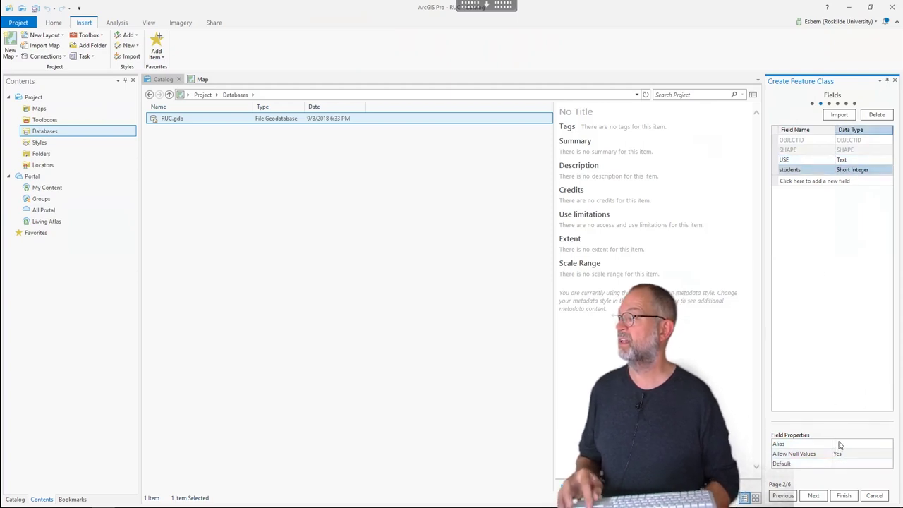
{"action": "left_click", "coordinate": [846, 465]}
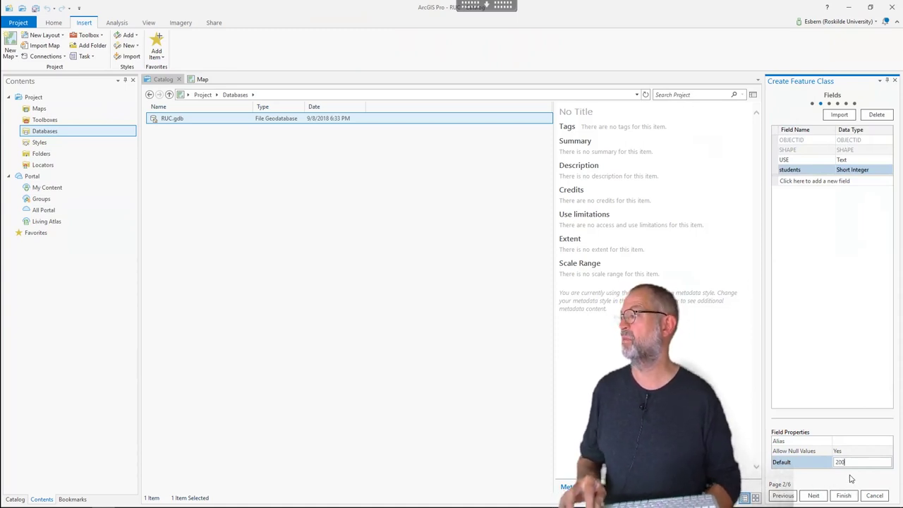
{"action": "left_click", "coordinate": [802, 461]}
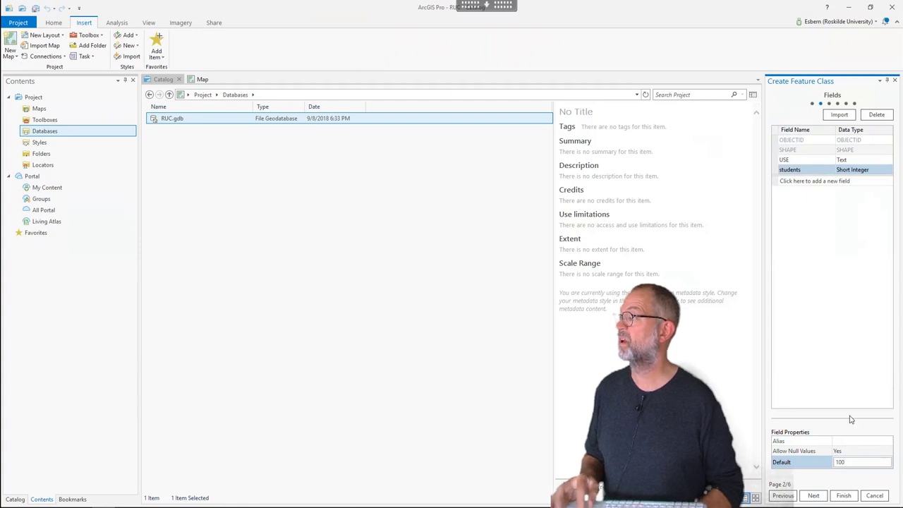
Proceed to the spatial reference and choose the projected coordinate system ETRS 1989 UTM Zone 32N from the European UTM group.
{"action": "left_click", "coordinate": [814, 496]}
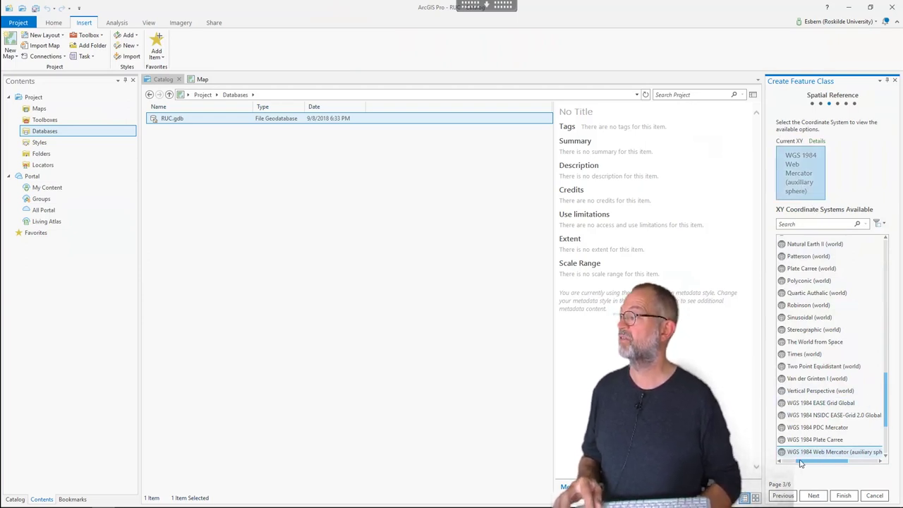
{"action": "left_click_drag", "start_coordinate": [805, 462], "coordinate": [786, 465]}
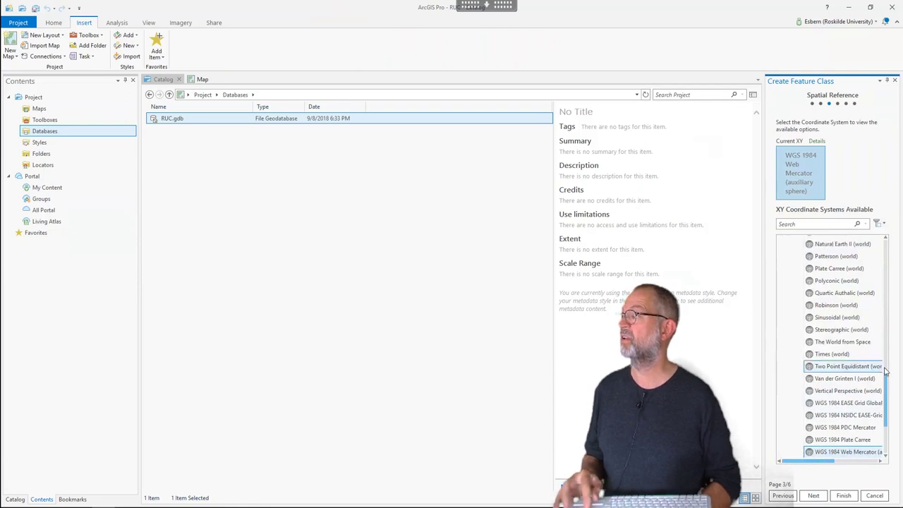
{"action": "left_click_drag", "start_coordinate": [886, 381], "coordinate": [885, 243]}
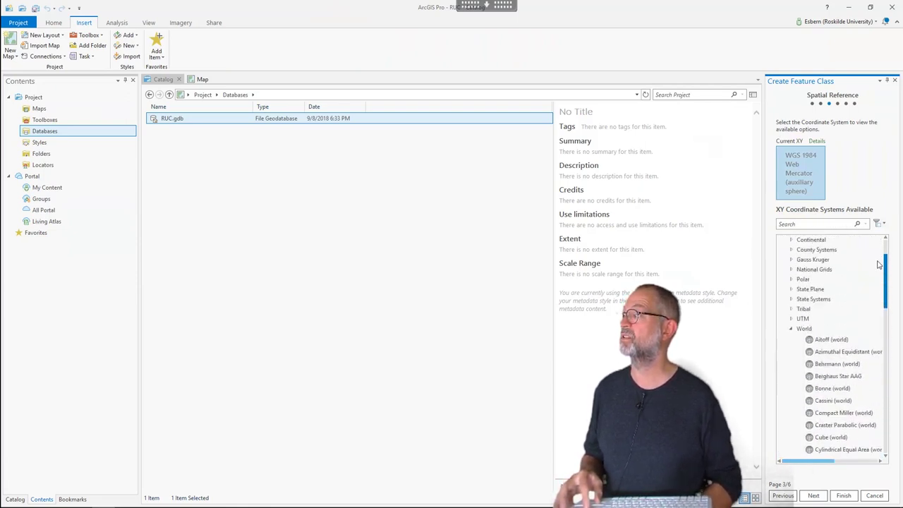
{"action": "left_click", "coordinate": [792, 330]}
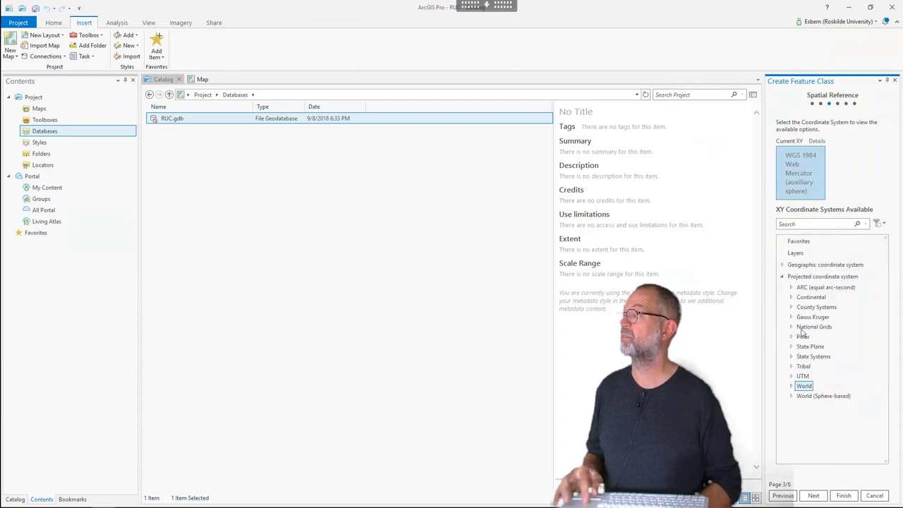
{"action": "left_click", "coordinate": [782, 277]}
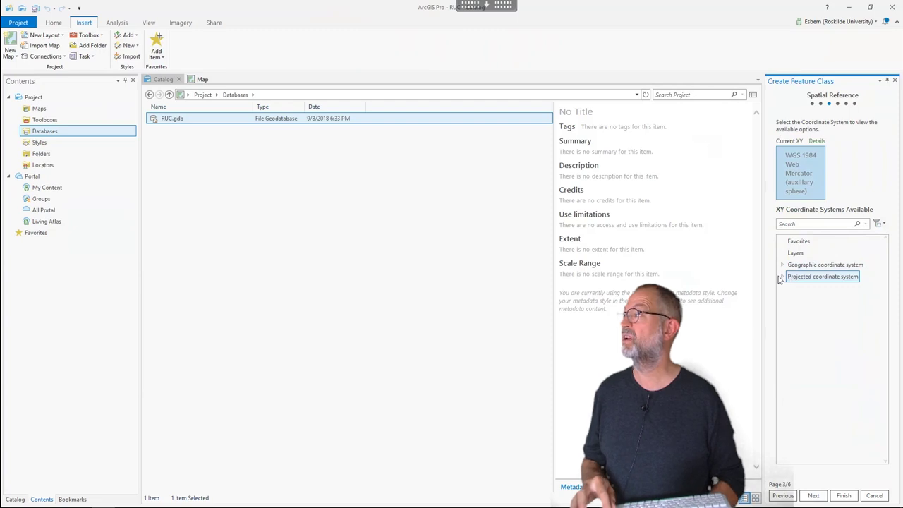
{"action": "left_click", "coordinate": [782, 277]}
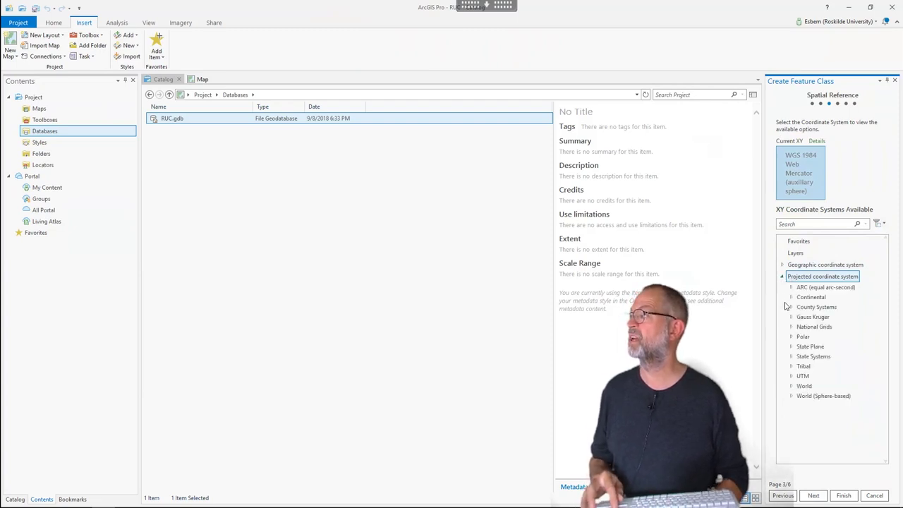
{"action": "left_click", "coordinate": [792, 378]}
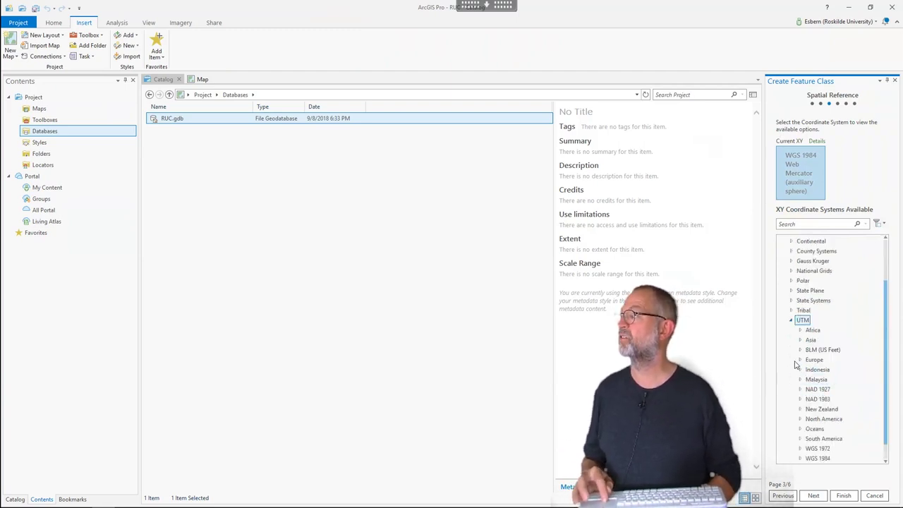
{"action": "left_click", "coordinate": [801, 360]}
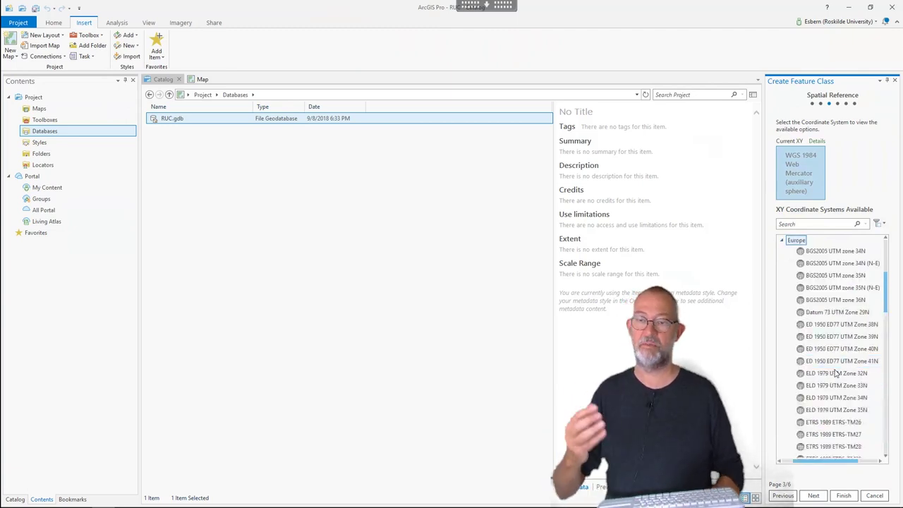
{"action": "left_click", "coordinate": [886, 318]}
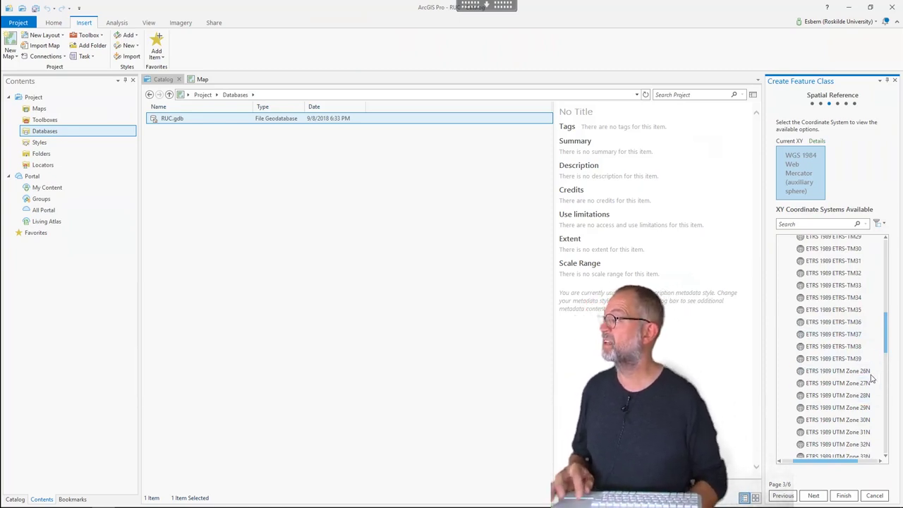
{"action": "left_click", "coordinate": [859, 447]}
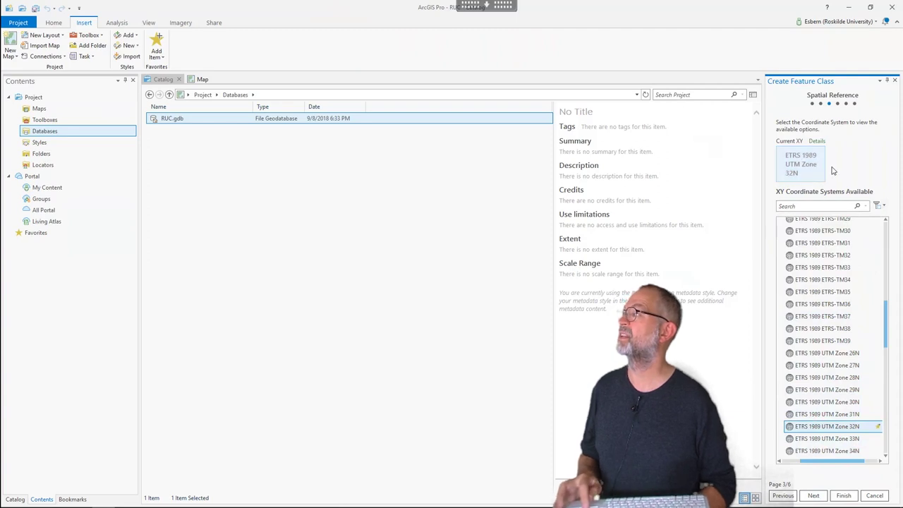
Accept the default tolerance, resolution and storage configuration, and finish creating the feature class.
{"action": "left_click", "coordinate": [814, 495]}
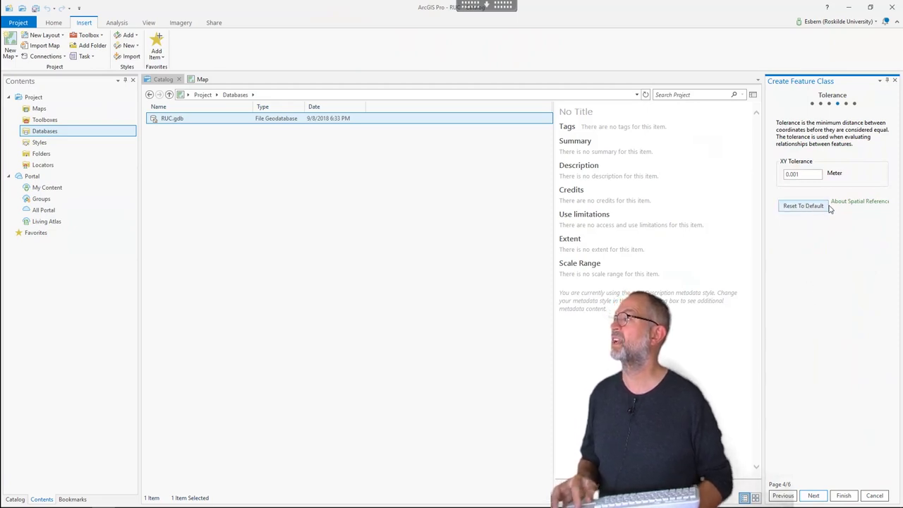
{"action": "left_click", "coordinate": [813, 496]}
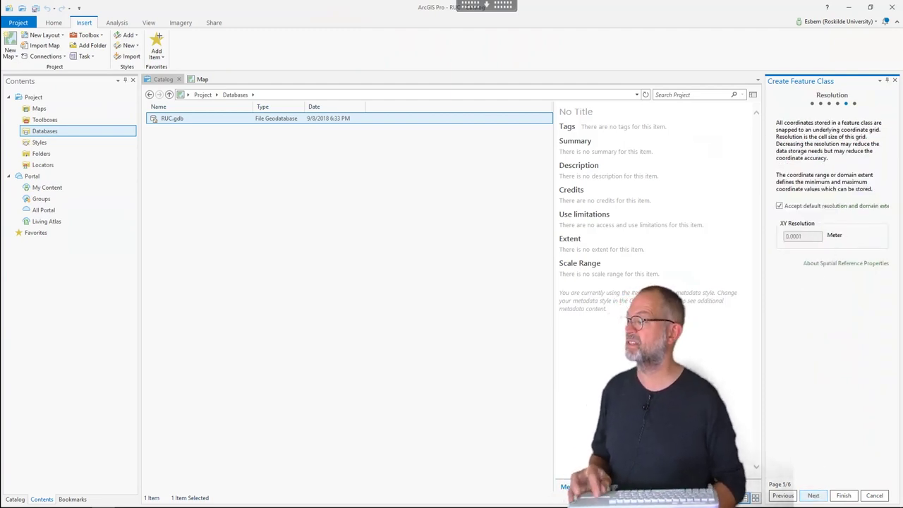
{"action": "left_click", "coordinate": [814, 495]}
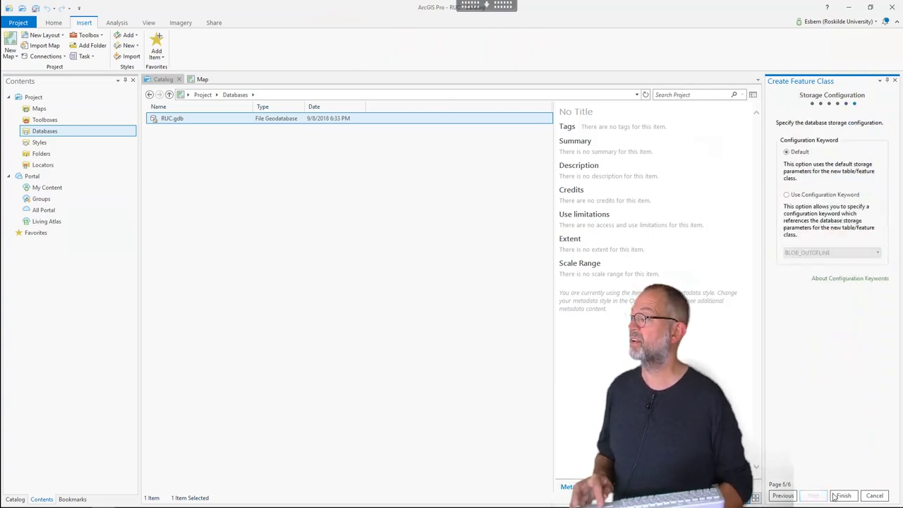
{"action": "left_click", "coordinate": [844, 495]}
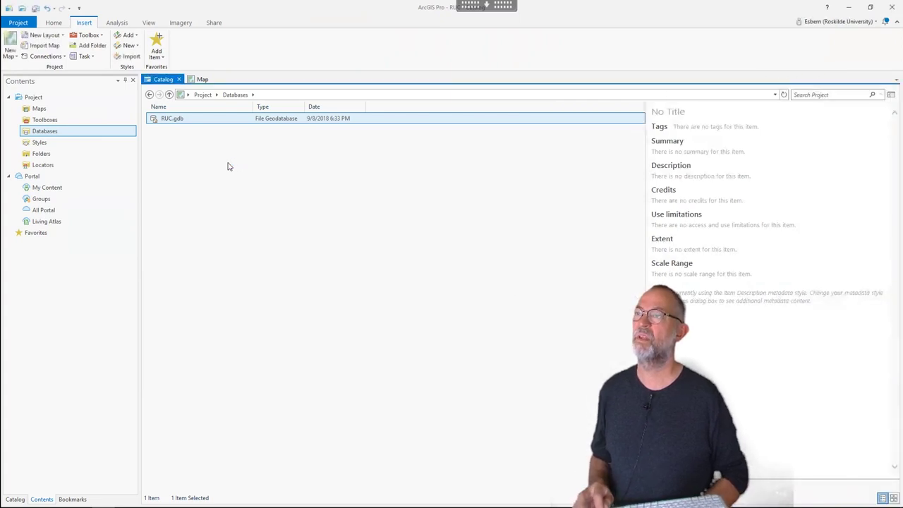
Open the RUC.gdb geodatabase in the catalog and inspect the BUILDINGS feature class inside it.
{"action": "double_click", "coordinate": [177, 119]}
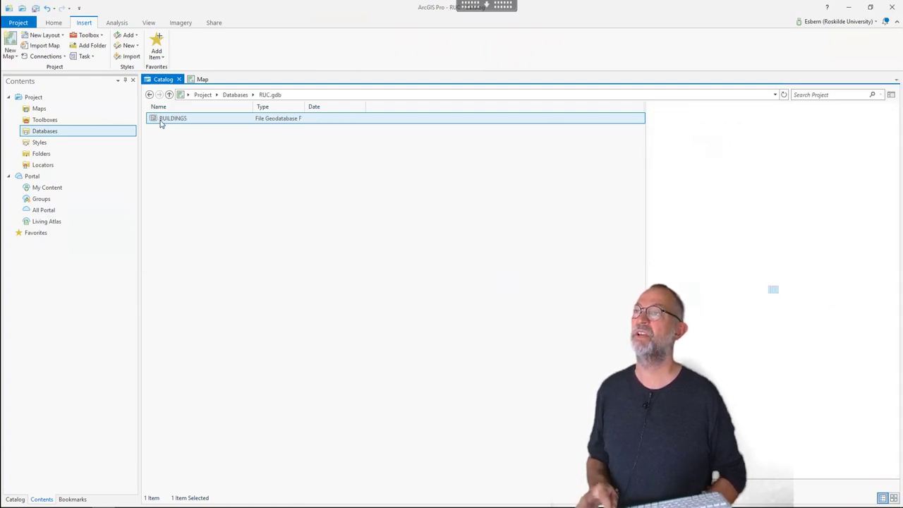
{"action": "left_click", "coordinate": [177, 120]}
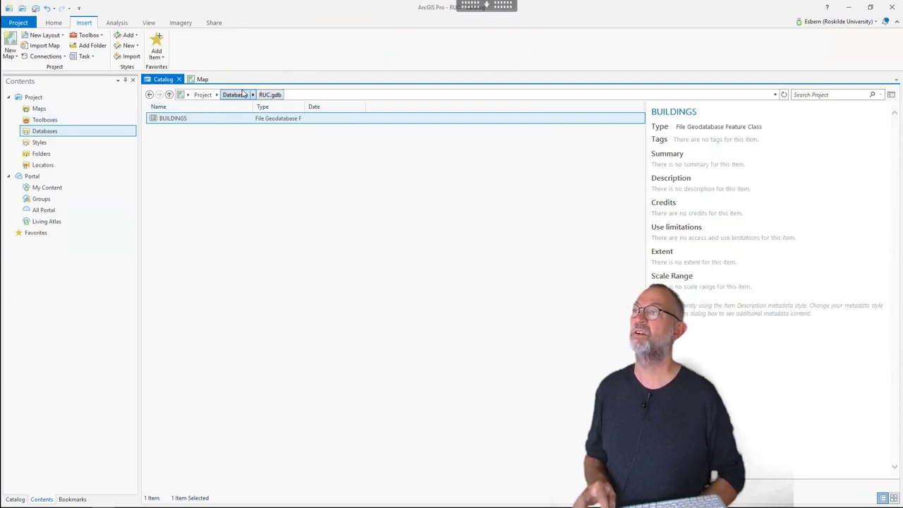
{"action": "left_click", "coordinate": [236, 95]}
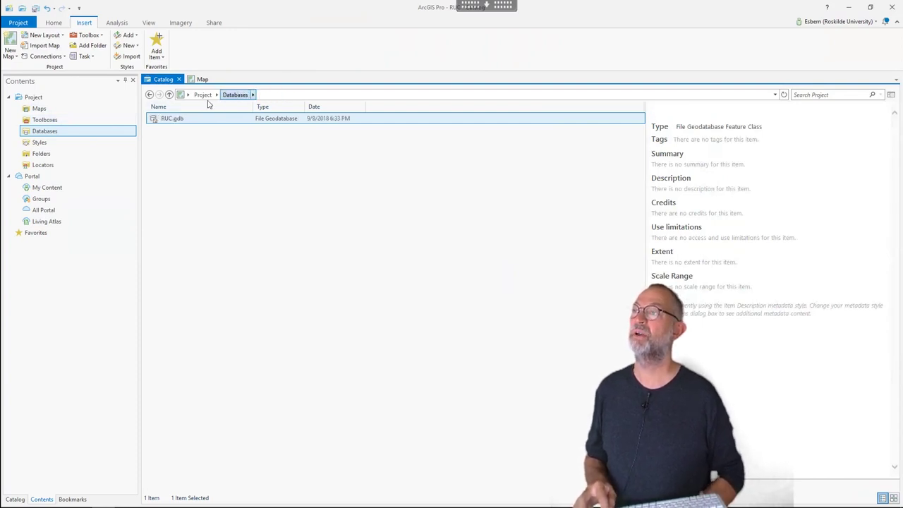
{"action": "double_click", "coordinate": [172, 119]}
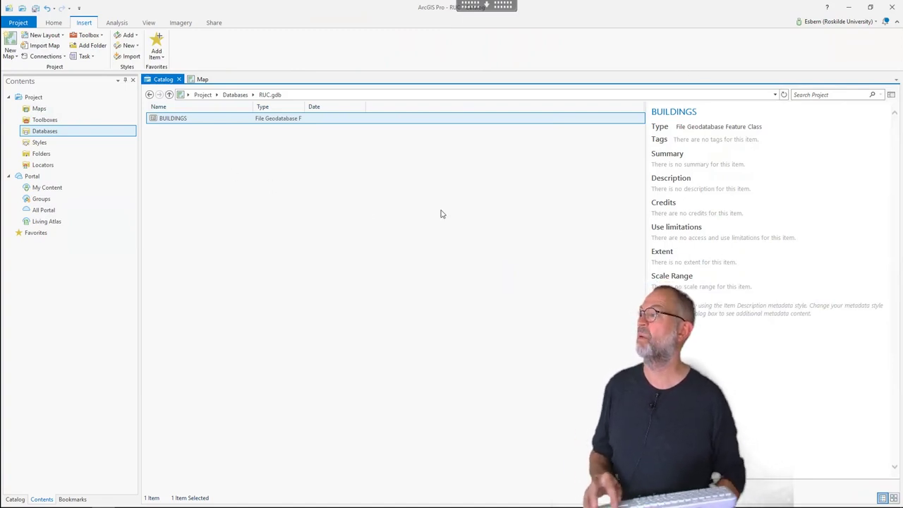
Open the metadata of the BUILDINGS feature class for editing and enter the tags ruc and demo on separate lines.
{"action": "right_click", "coordinate": [180, 121]}
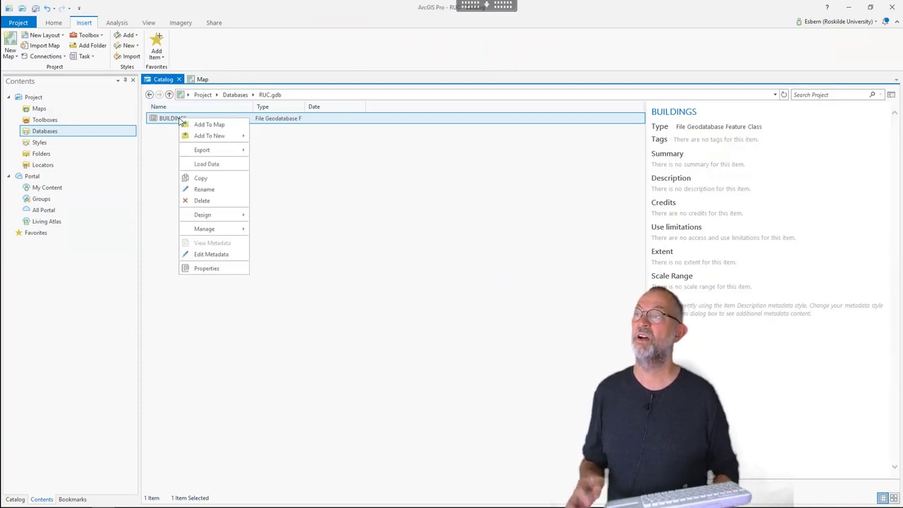
{"action": "left_click", "coordinate": [209, 255]}
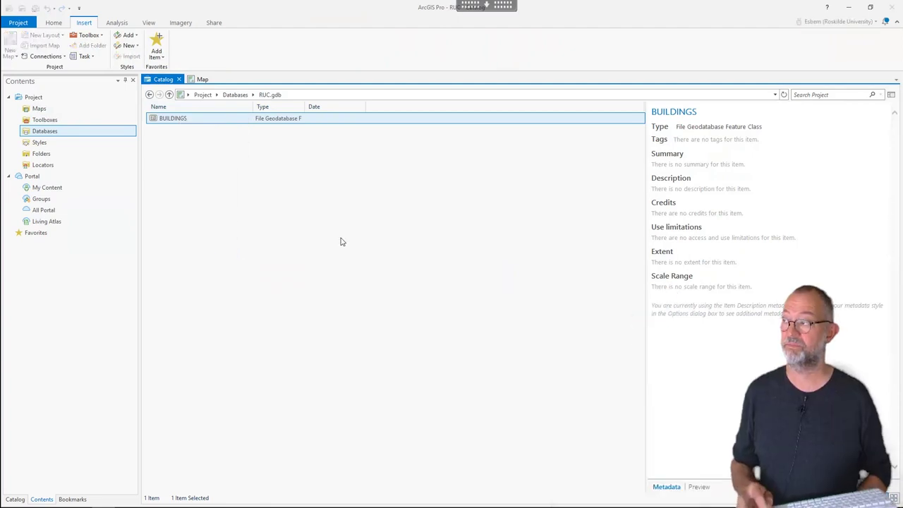
{"action": "left_click", "coordinate": [197, 257]}
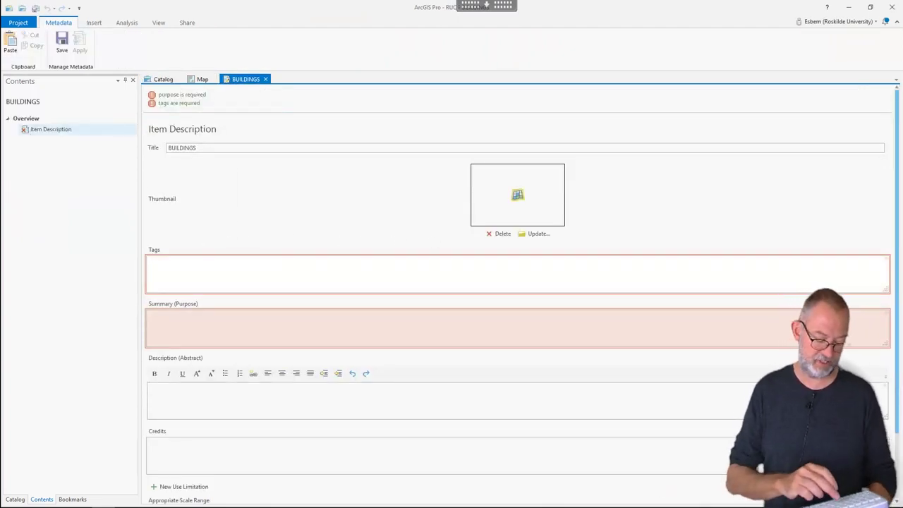
{"action": "type", "text": "ru"}
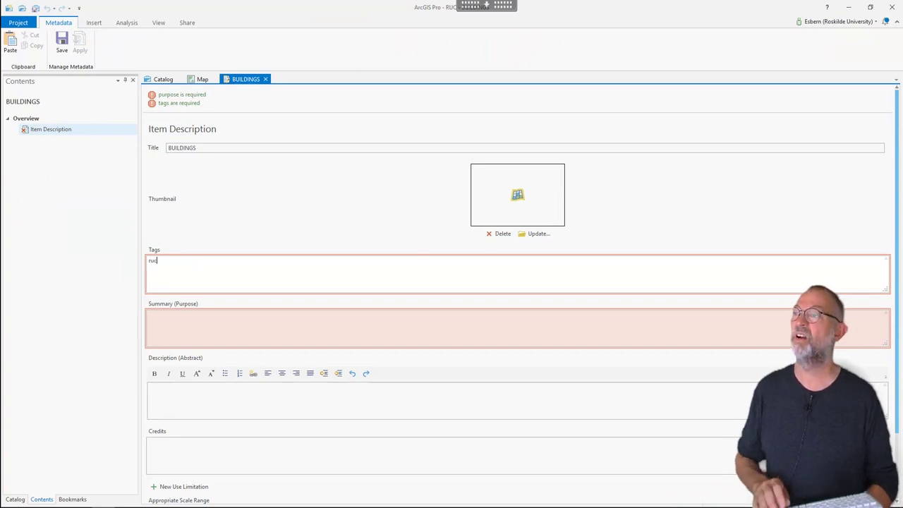
{"action": "type", "text": "c"}
{"action": "key", "text": "Return"}
{"action": "type", "text": "demo"}
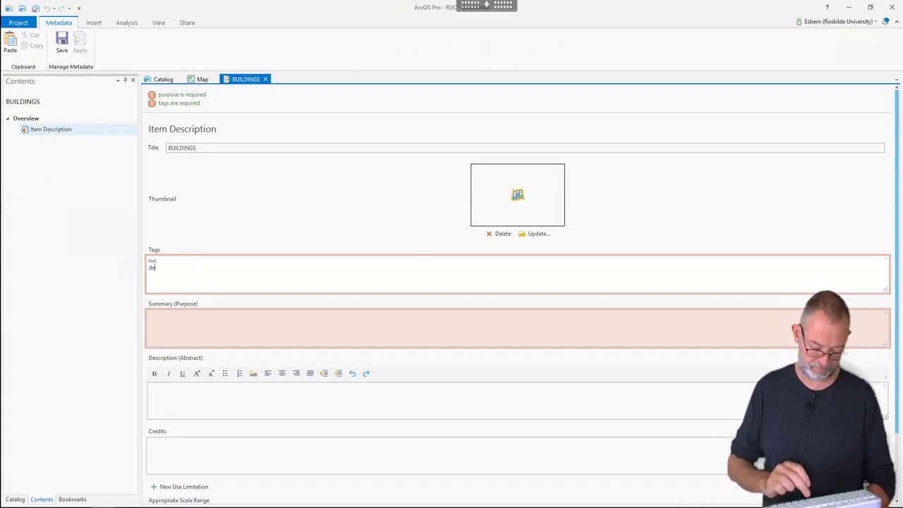
Enter "mapping of buildings" as the summary (purpose) in the BUILDINGS metadata.
{"action": "left_click", "coordinate": [150, 315]}
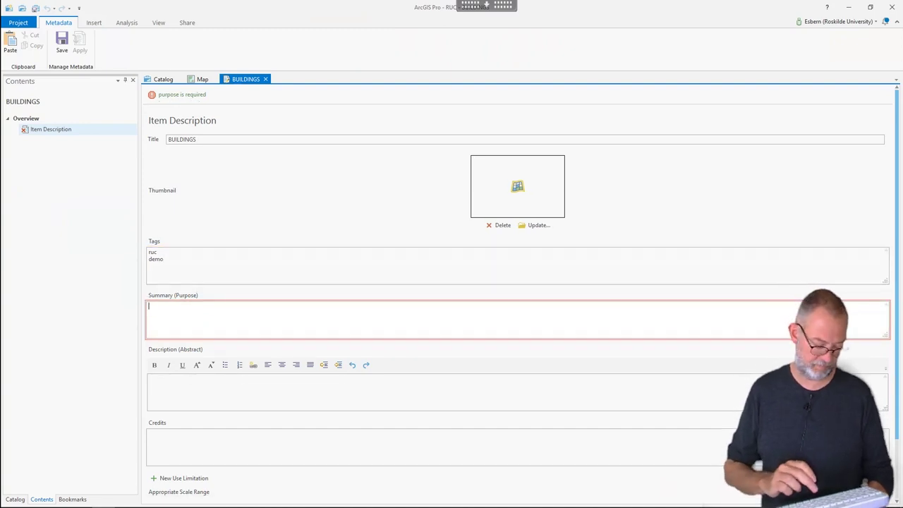
{"action": "type", "text": "mappin"}
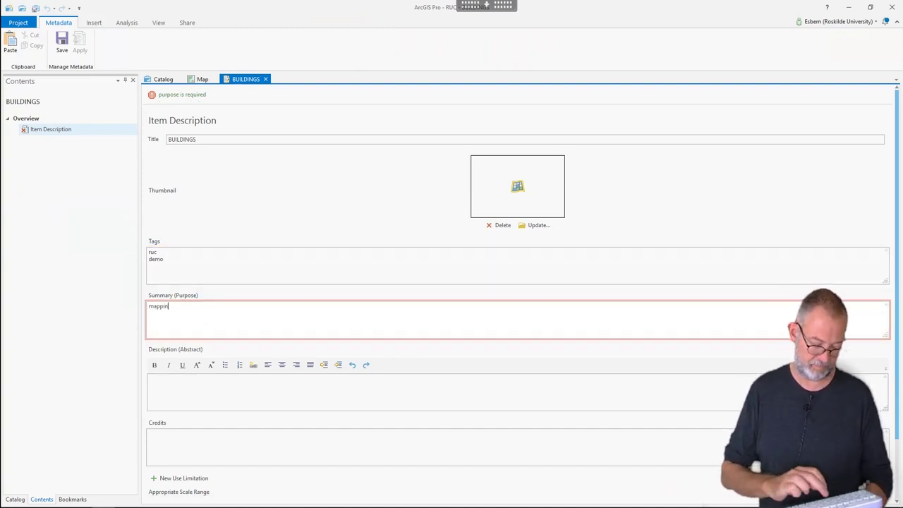
{"action": "type", "text": "g of "}
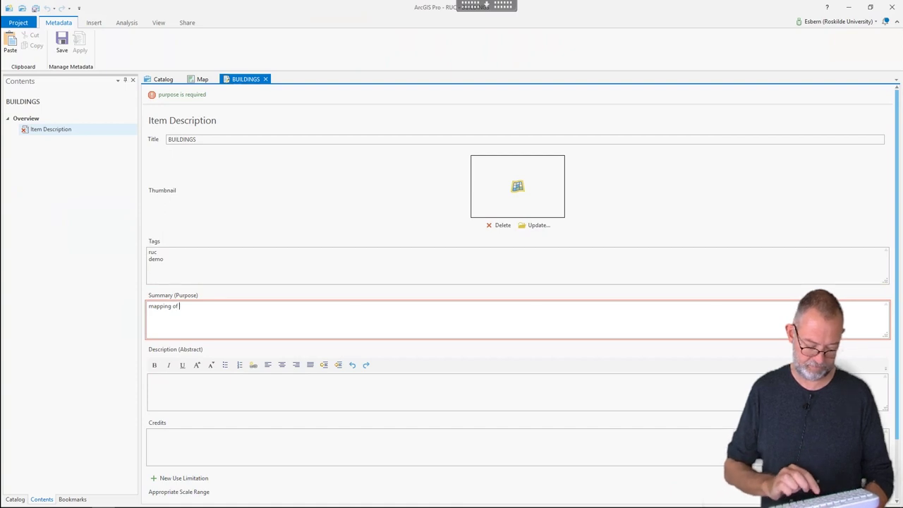
{"action": "type", "text": "buil"}
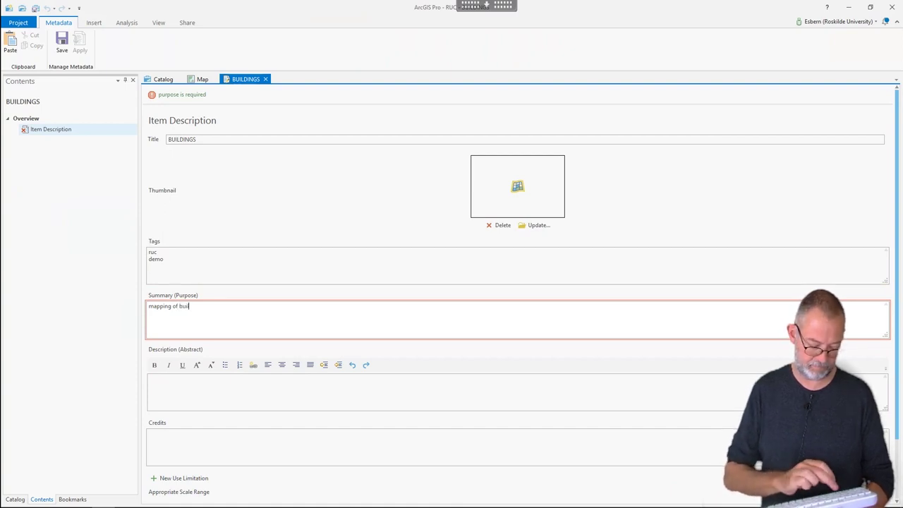
{"action": "type", "text": "dings"}
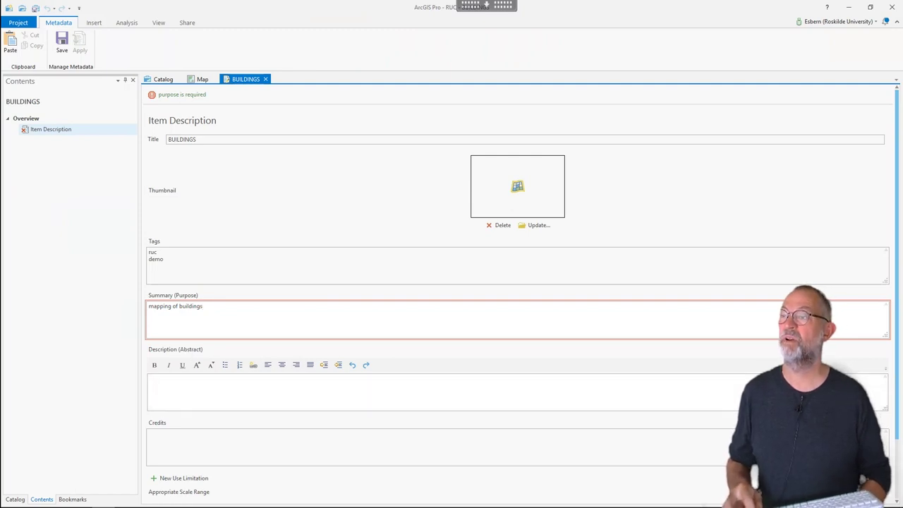
Enter "there are two attributes use, specify builings use and student avg. number of students at any time" as the description in the BUILDINGS metadata.
{"action": "left_click", "coordinate": [182, 392]}
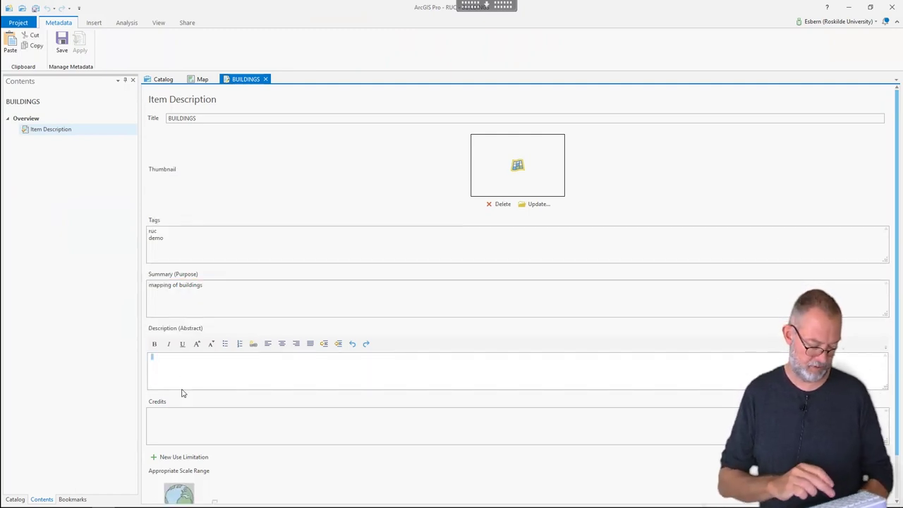
{"action": "type", "text": "T"}
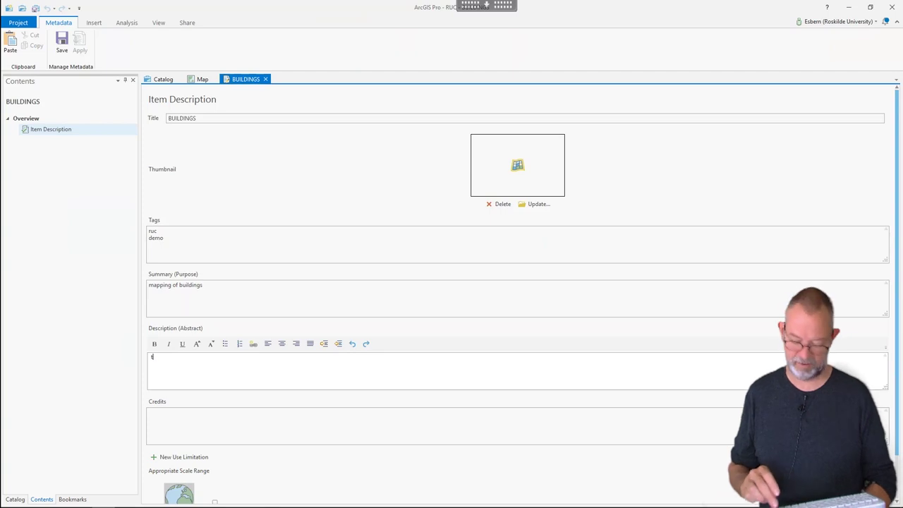
{"action": "type", "text": "th"}
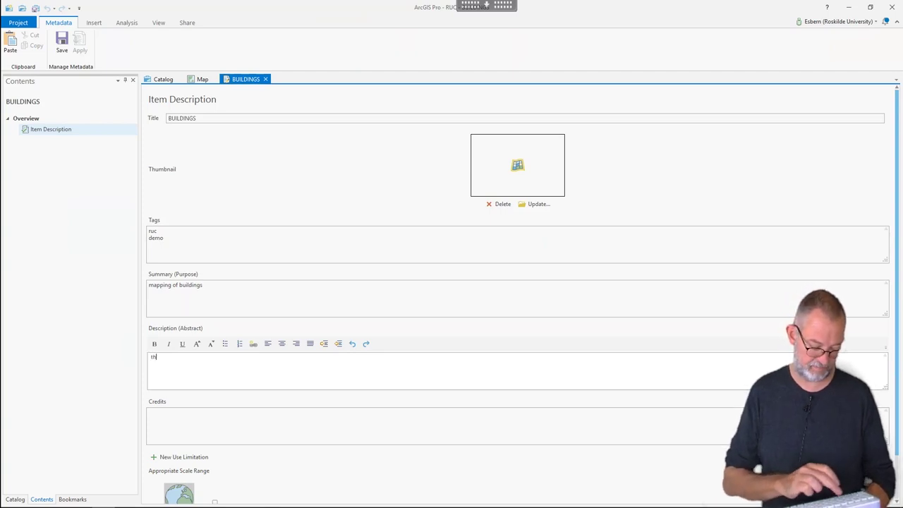
{"action": "type", "text": "ere ar"}
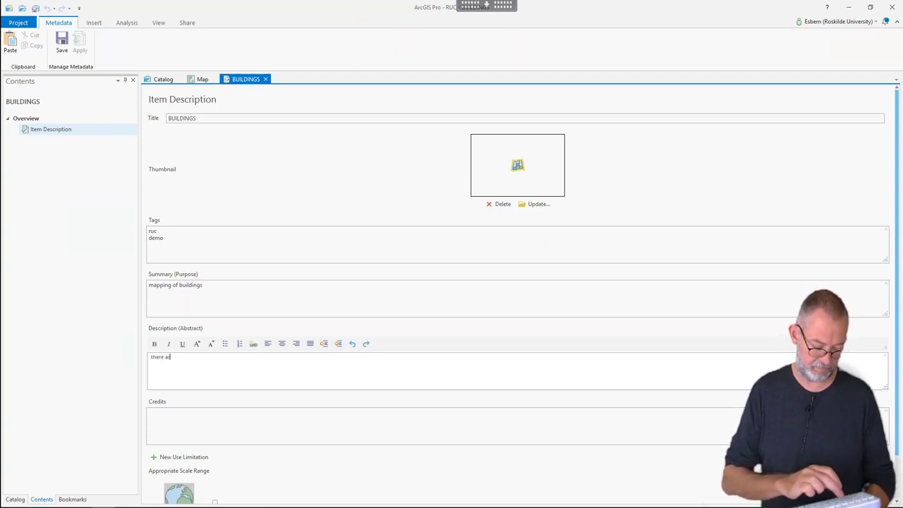
{"action": "type", "text": "e tw"}
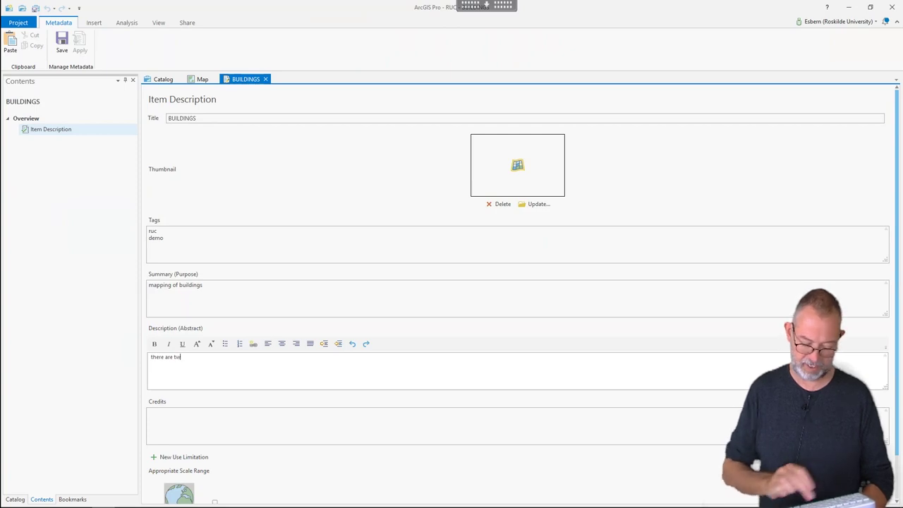
{"action": "type", "text": "o att"}
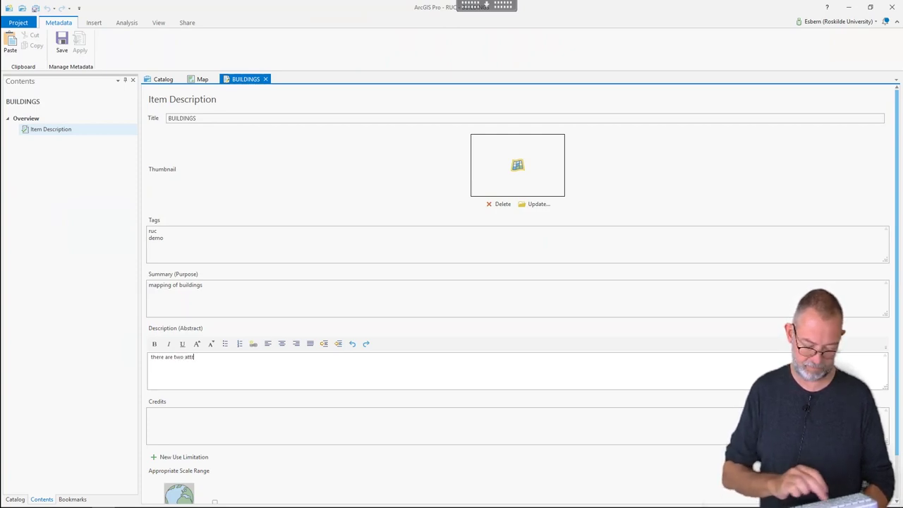
{"action": "type", "text": "ribu"}
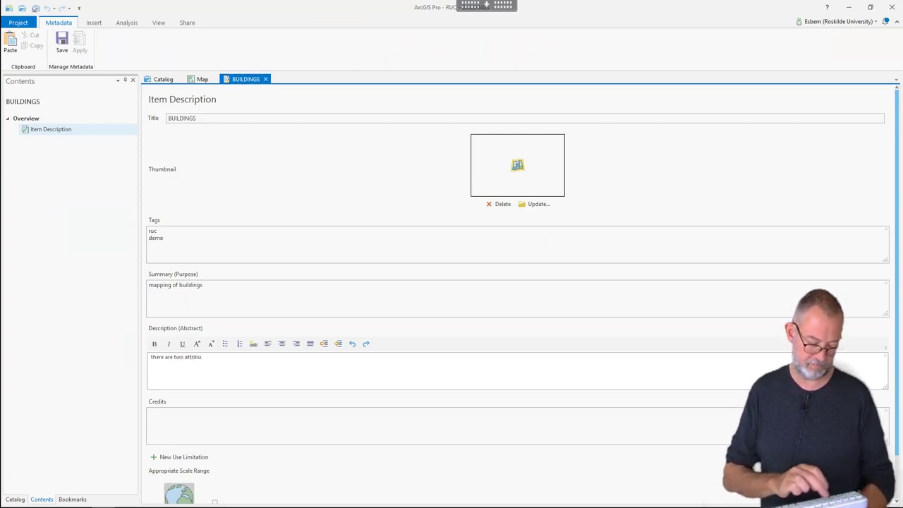
{"action": "type", "text": "tes"}
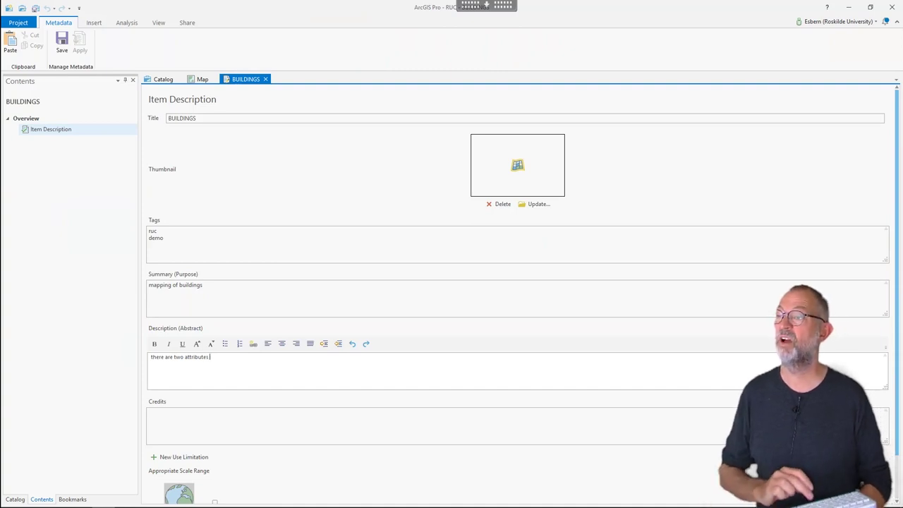
{"action": "type", "text": " use"}
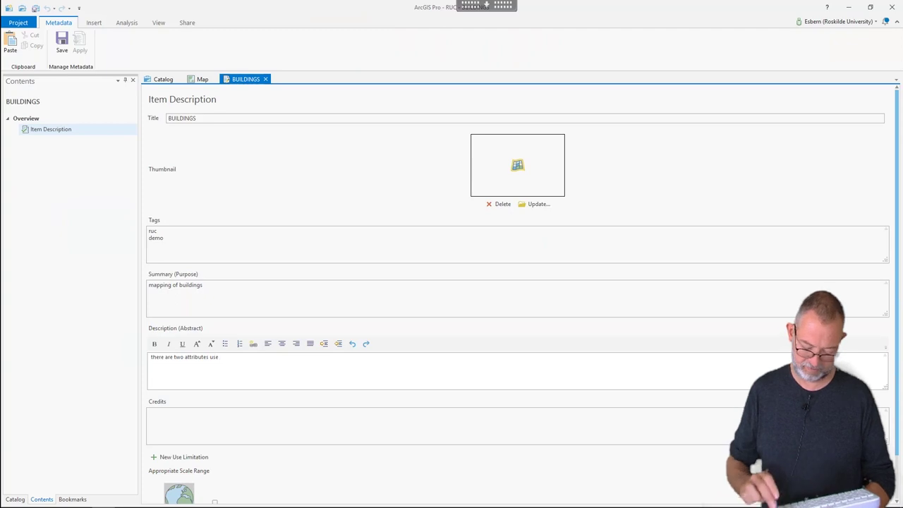
{"action": "type", "text": ", sp"}
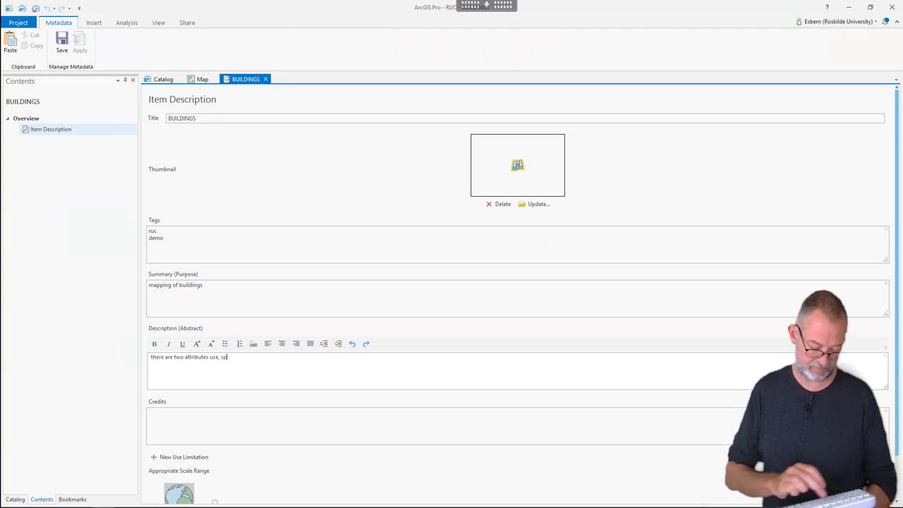
{"action": "type", "text": "eci"}
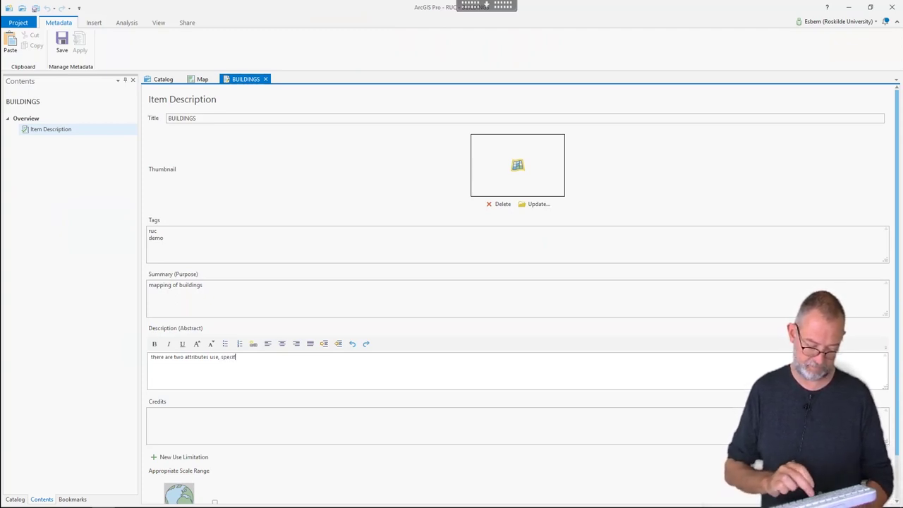
{"action": "type", "text": "fy"}
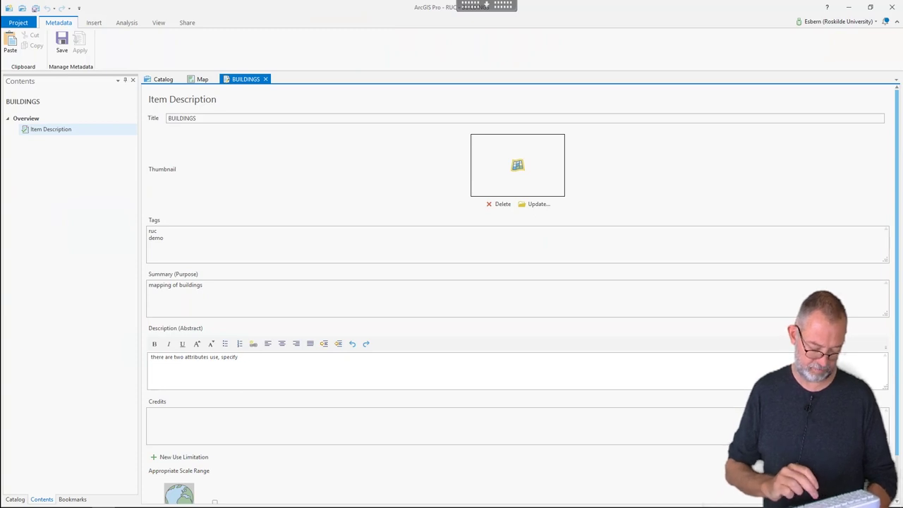
{"action": "type", "text": " buil"}
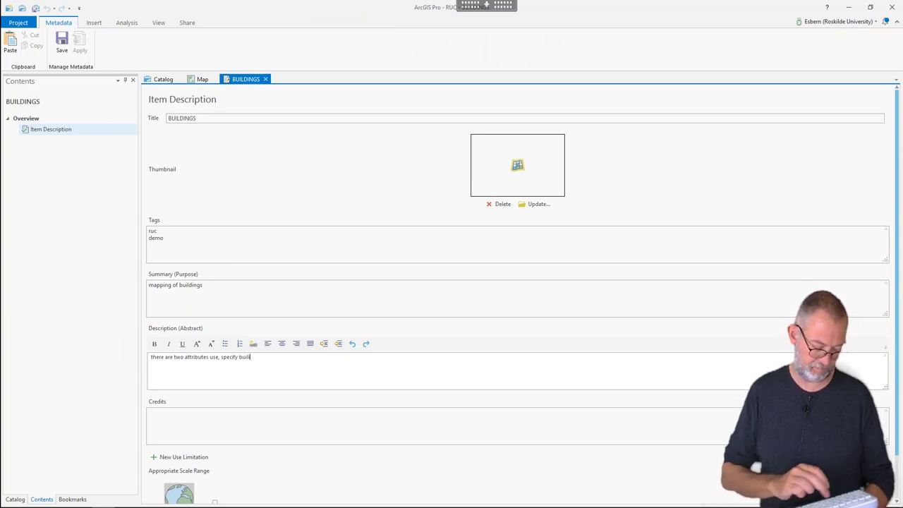
{"action": "type", "text": "in"}
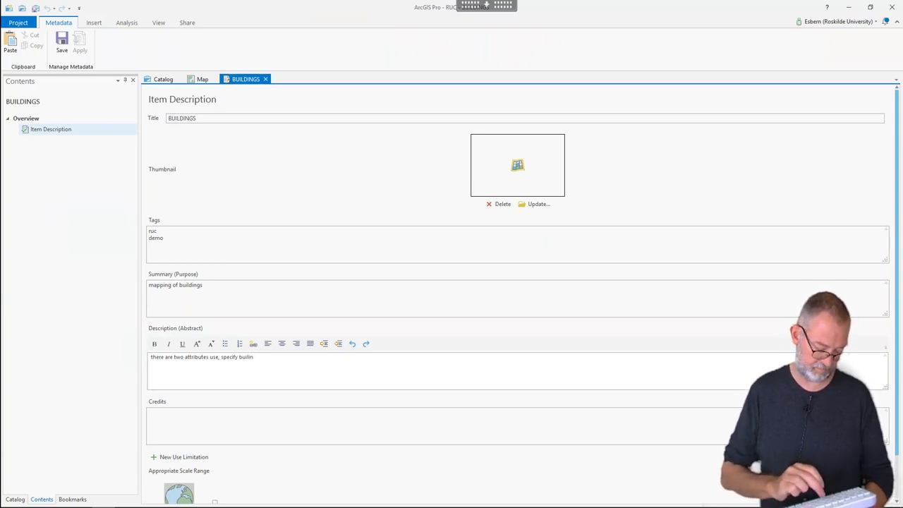
{"action": "type", "text": "g use"}
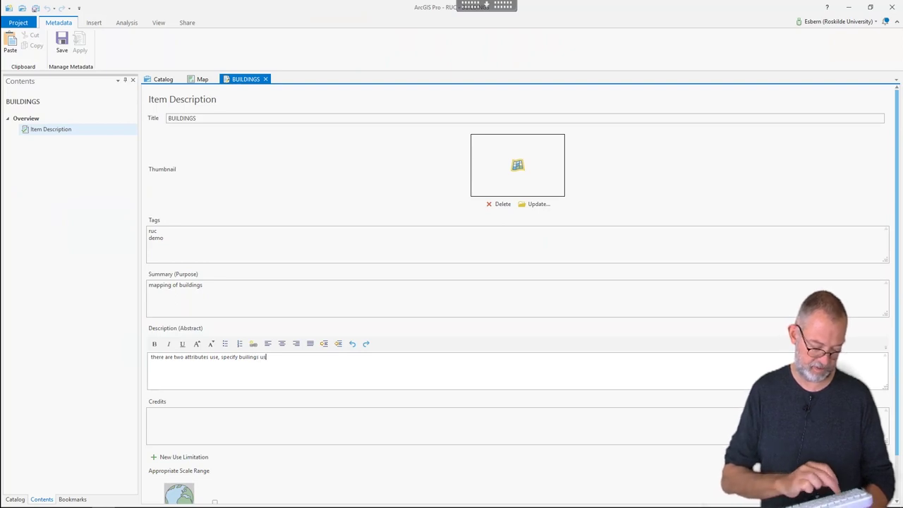
{"action": "type", "text": " a"}
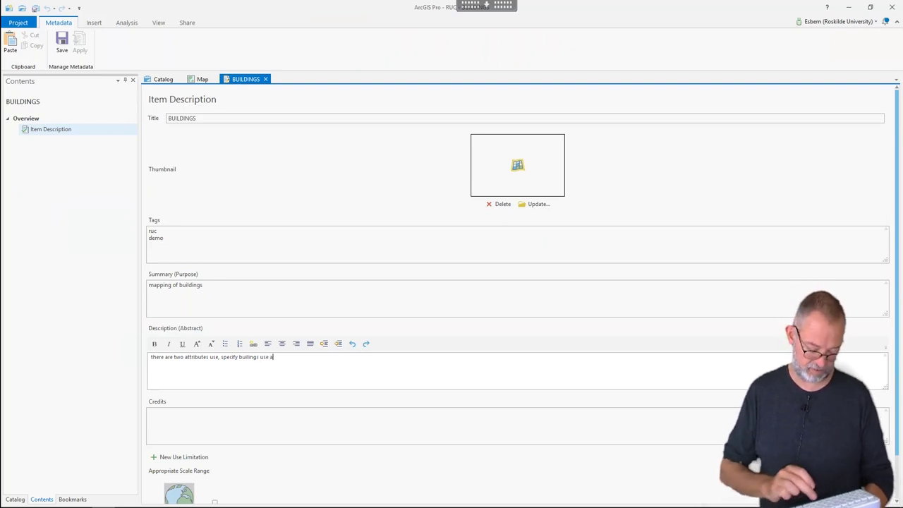
{"action": "type", "text": "nd st"}
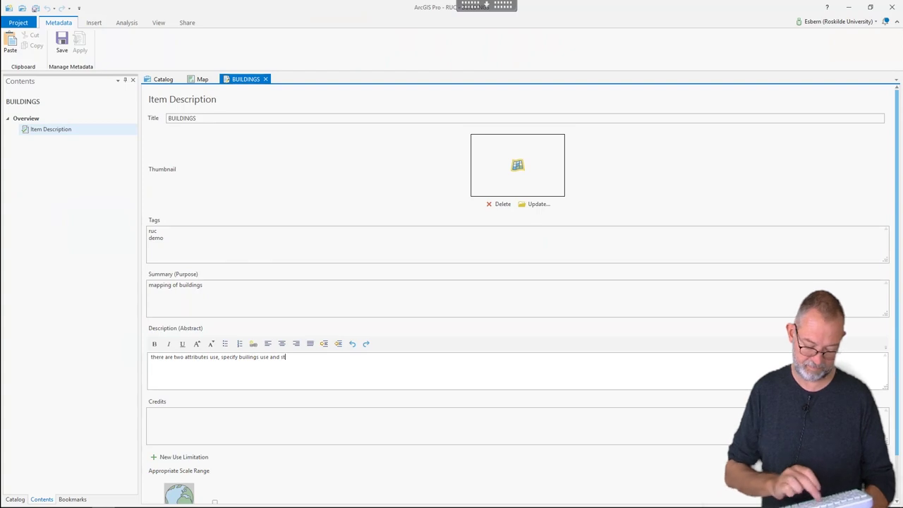
{"action": "type", "text": "udent ar"}
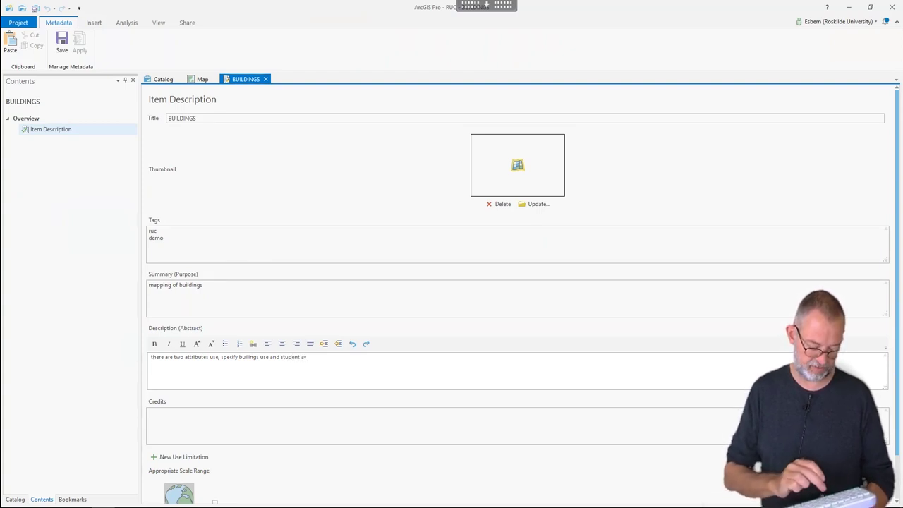
{"action": "type", "text": "g"}
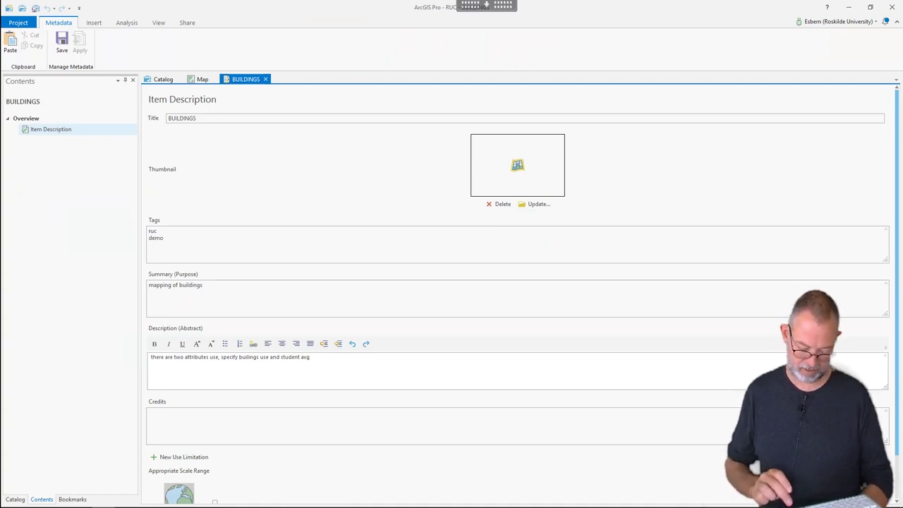
{"action": "type", "text": ". num"}
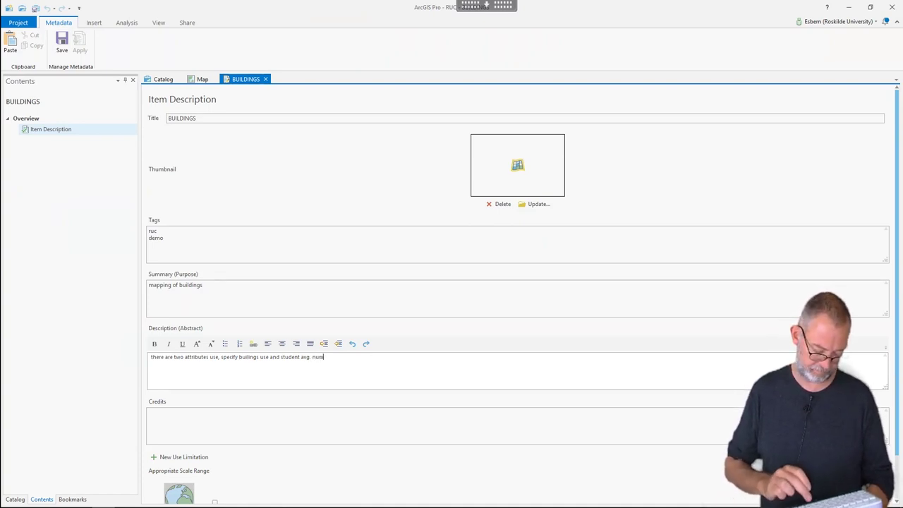
{"action": "type", "text": "ber"}
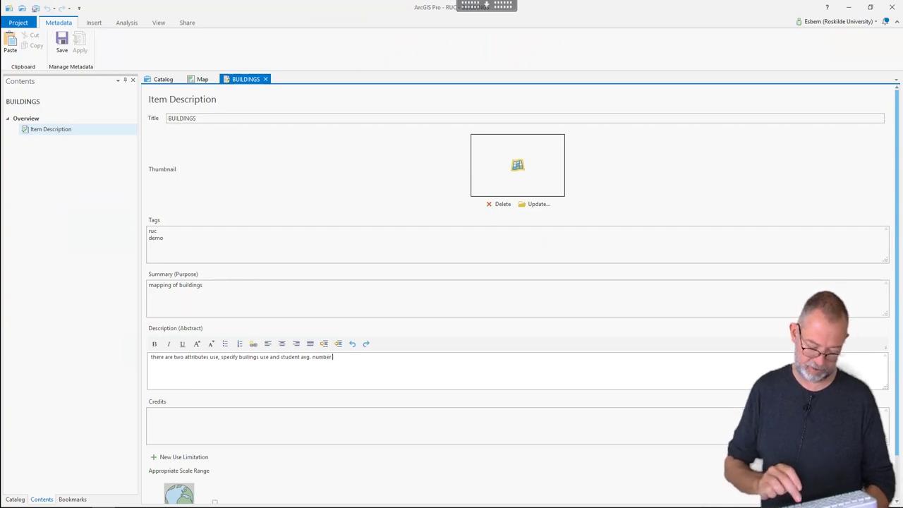
{"action": "type", "text": " of s"}
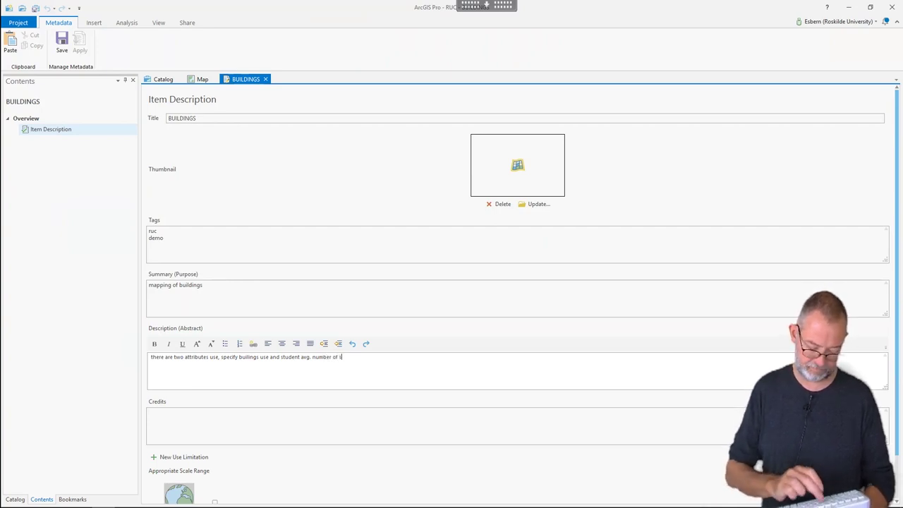
{"action": "type", "text": "tude"}
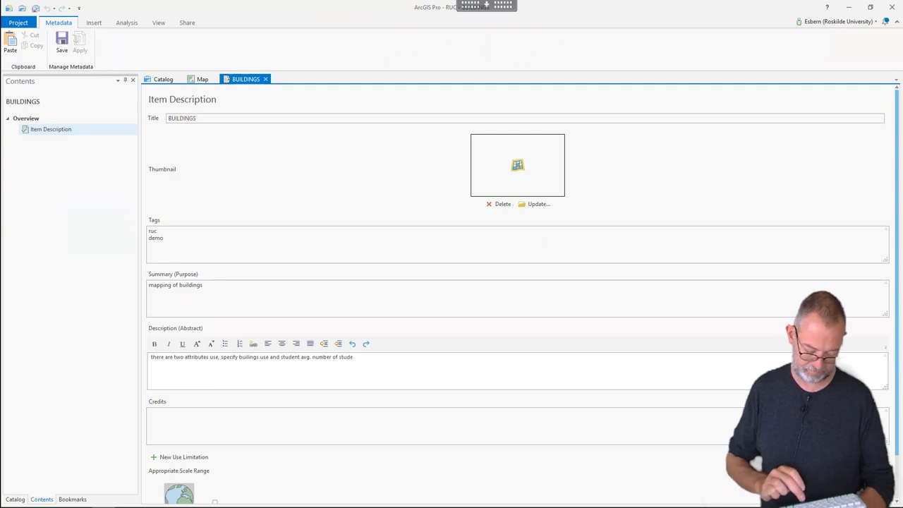
{"action": "type", "text": "nts a"}
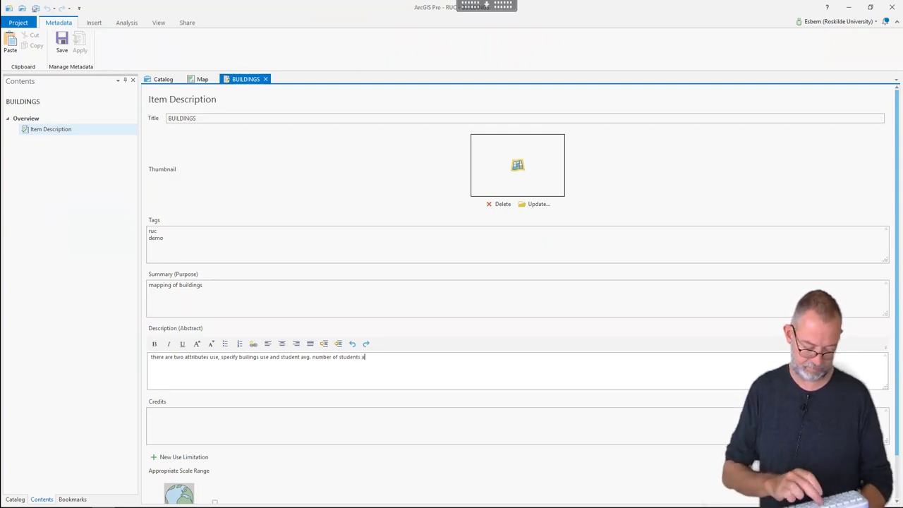
{"action": "type", "text": "t any time"}
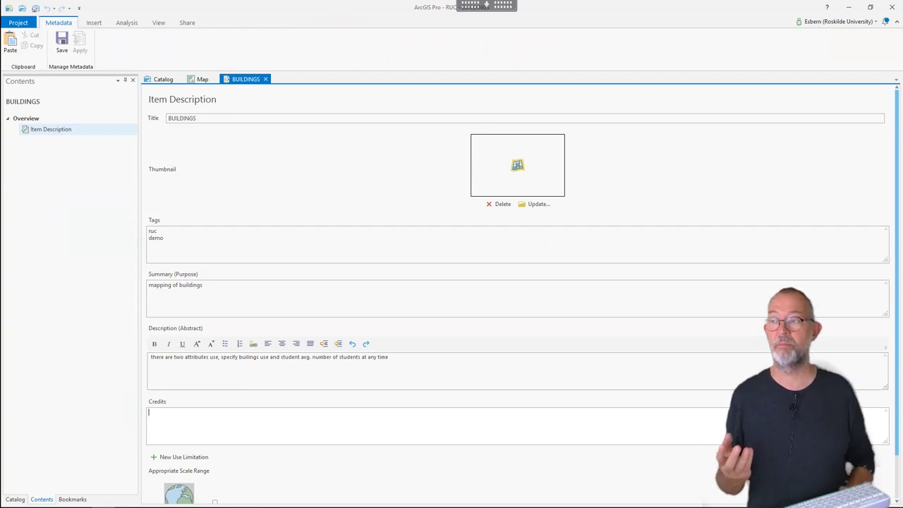
Enter the author's surname as the credits, save the BUILDINGS metadata and close the metadata editor.
{"action": "type", "text": "h"}
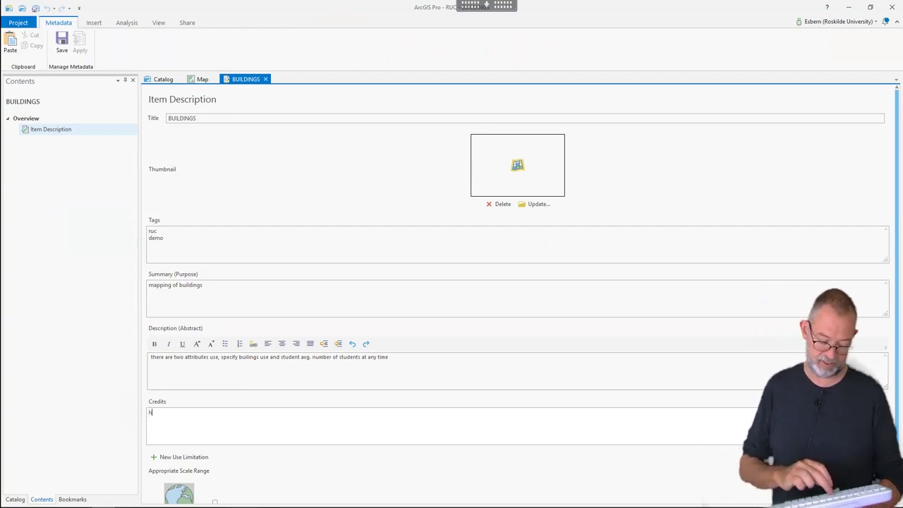
{"action": "type", "text": "olmes"}
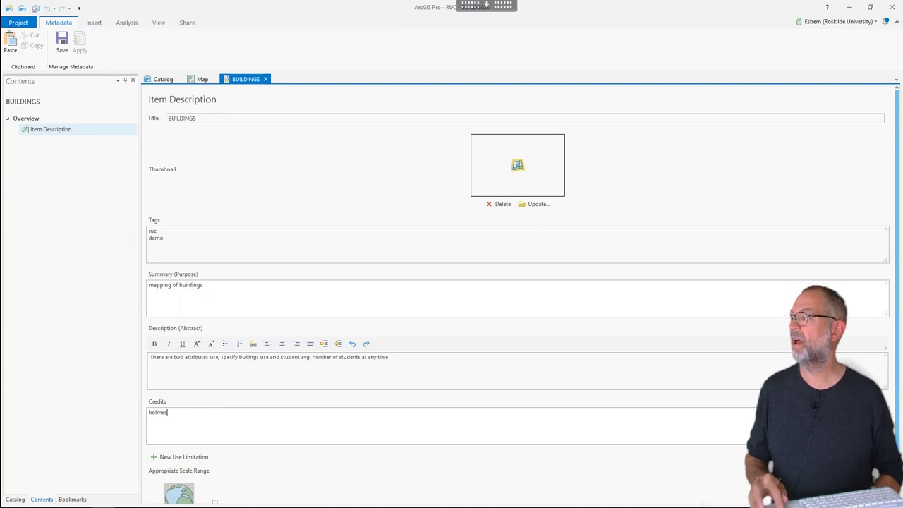
{"action": "left_click", "coordinate": [895, 339]}
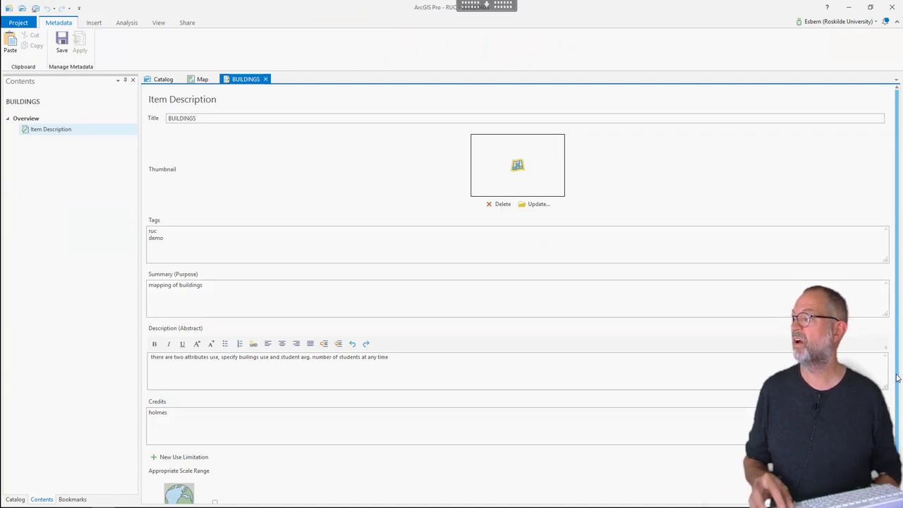
{"action": "scroll", "coordinate": [897, 379], "scroll_direction": "down", "scroll_amount": 2}
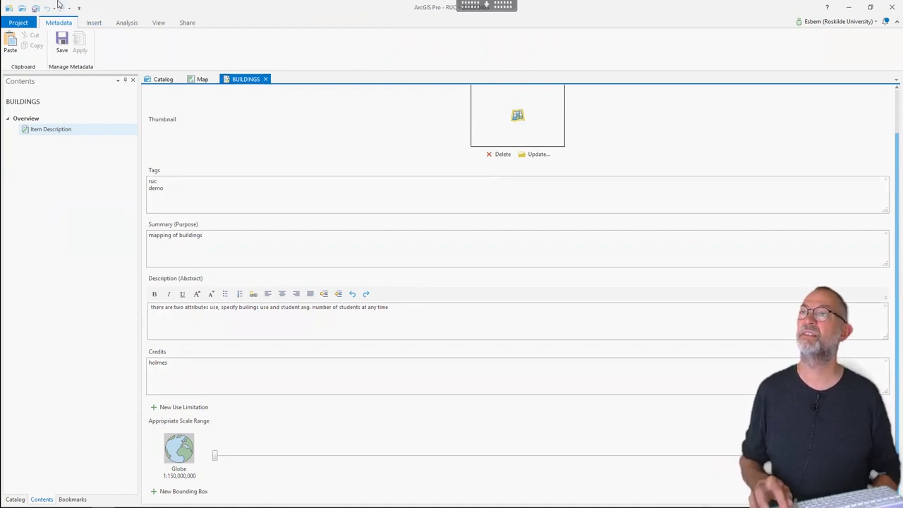
{"action": "left_click", "coordinate": [62, 44]}
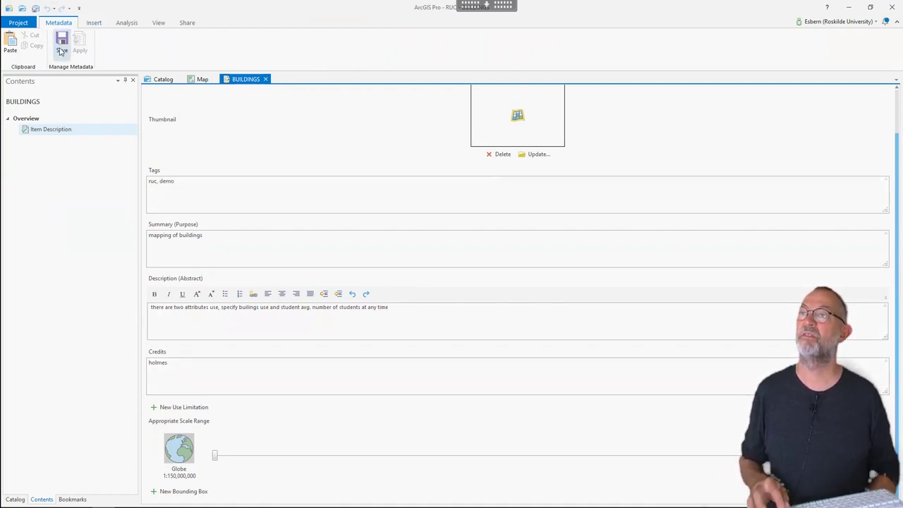
{"action": "left_click", "coordinate": [265, 79]}
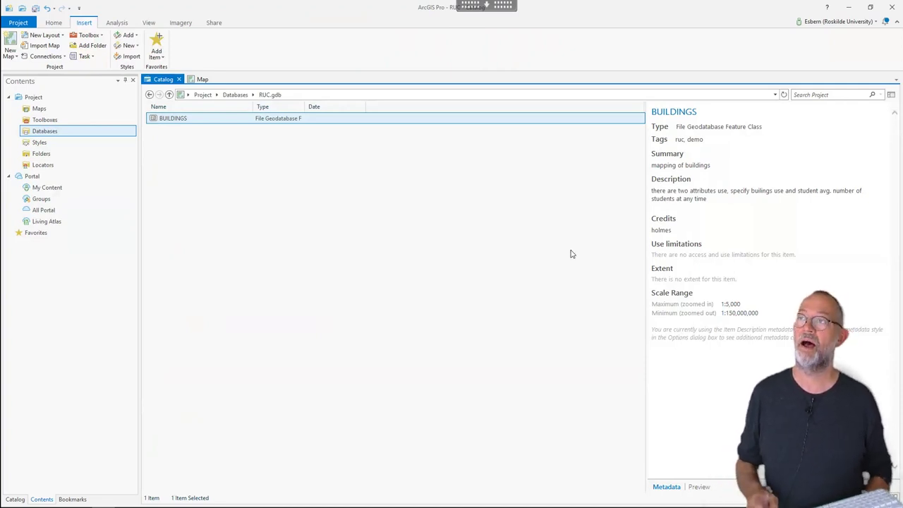
Add the BUILDINGS feature class from RUC.gdb to the map and bring up the editing tools in the map view.
{"action": "right_click", "coordinate": [189, 122]}
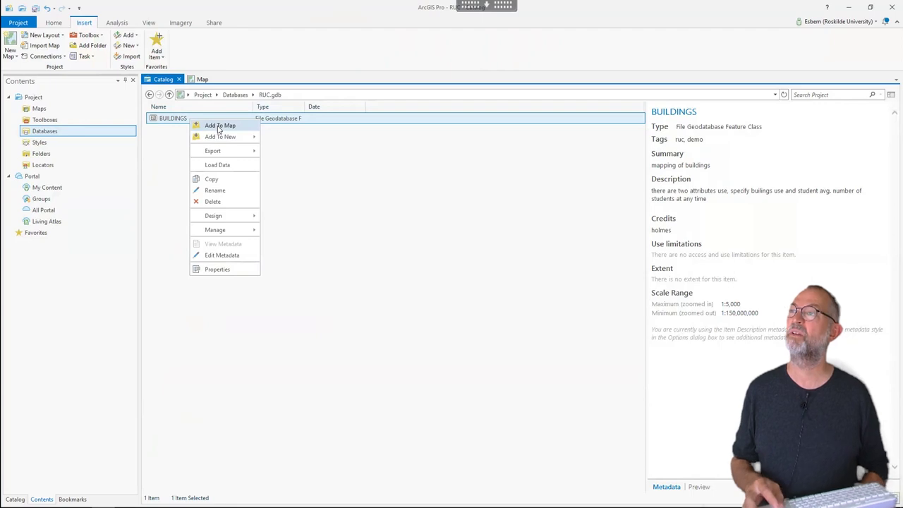
{"action": "left_click", "coordinate": [219, 126]}
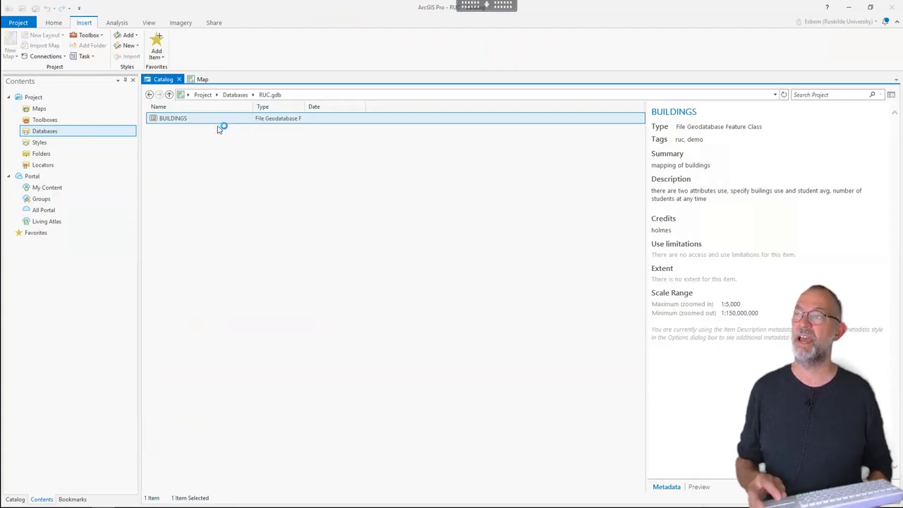
{"action": "left_click", "coordinate": [203, 80]}
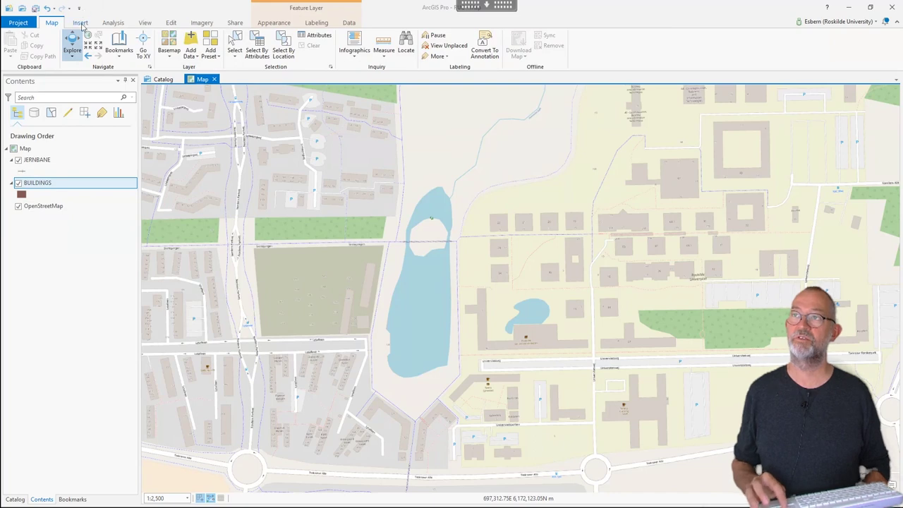
{"action": "left_click", "coordinate": [171, 23]}
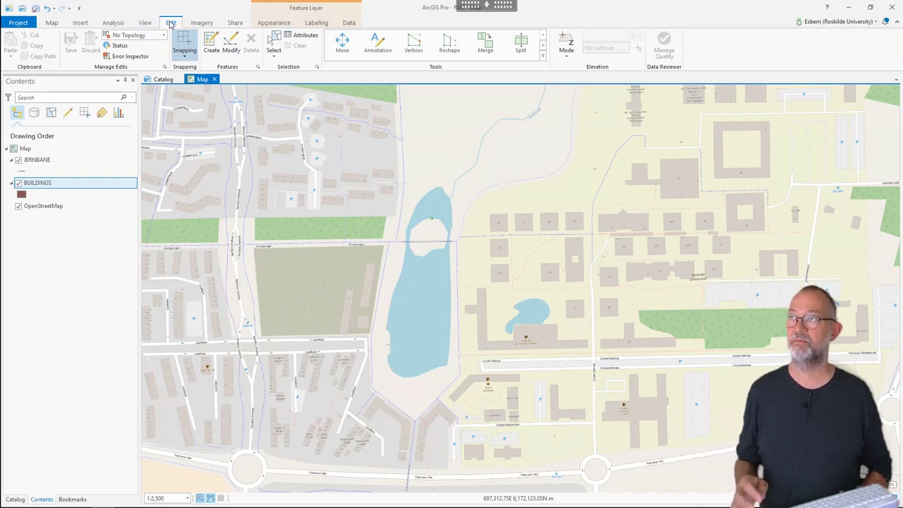
{"action": "left_click", "coordinate": [82, 24]}
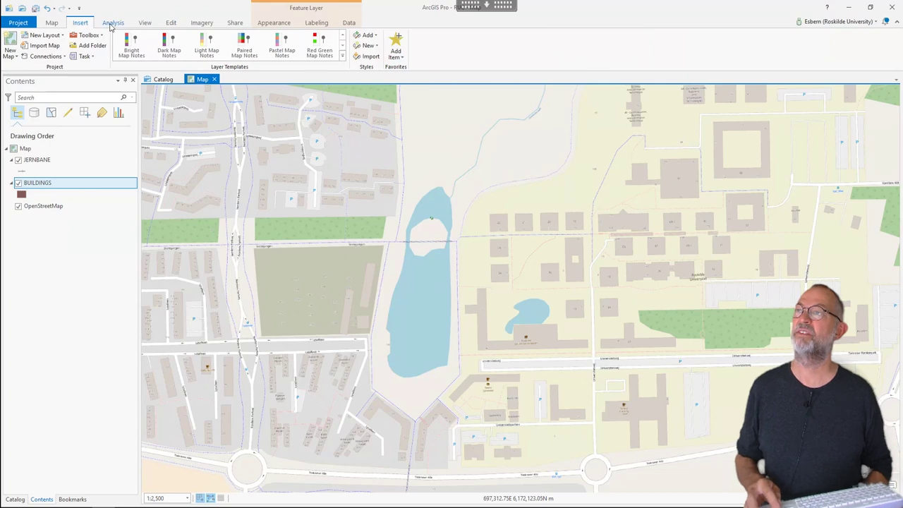
{"action": "left_click", "coordinate": [113, 23]}
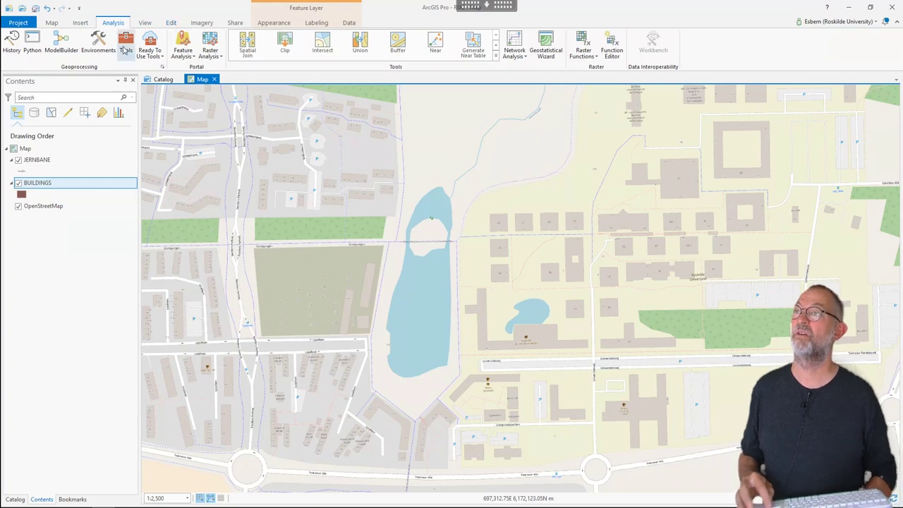
{"action": "left_click", "coordinate": [171, 23]}
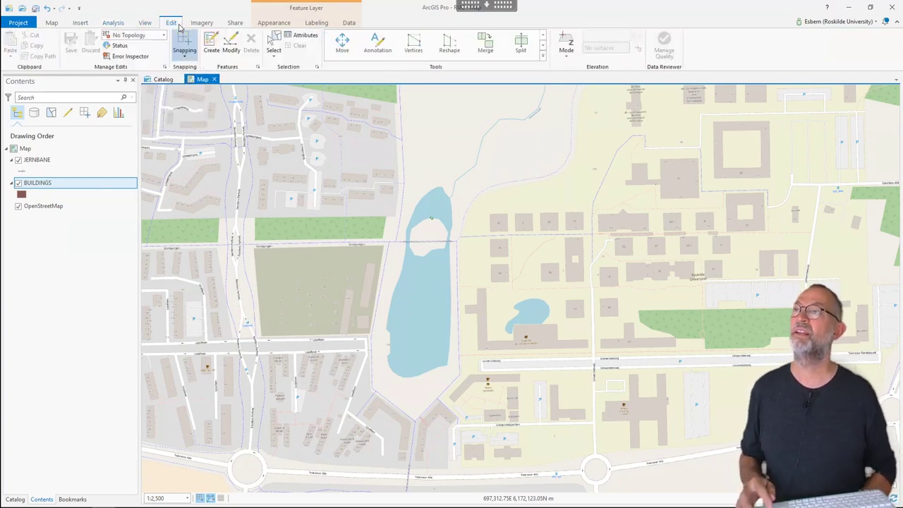
Draw a rectangular BUILDINGS polygon of about 616 m² over the first building east of the lake, in the northernmost row of square buildings.
{"action": "left_click", "coordinate": [211, 48]}
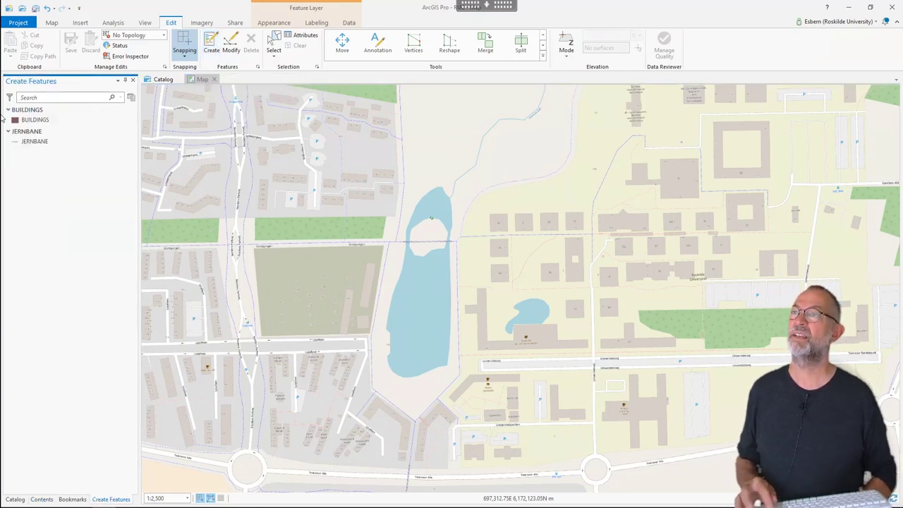
{"action": "left_click", "coordinate": [30, 143]}
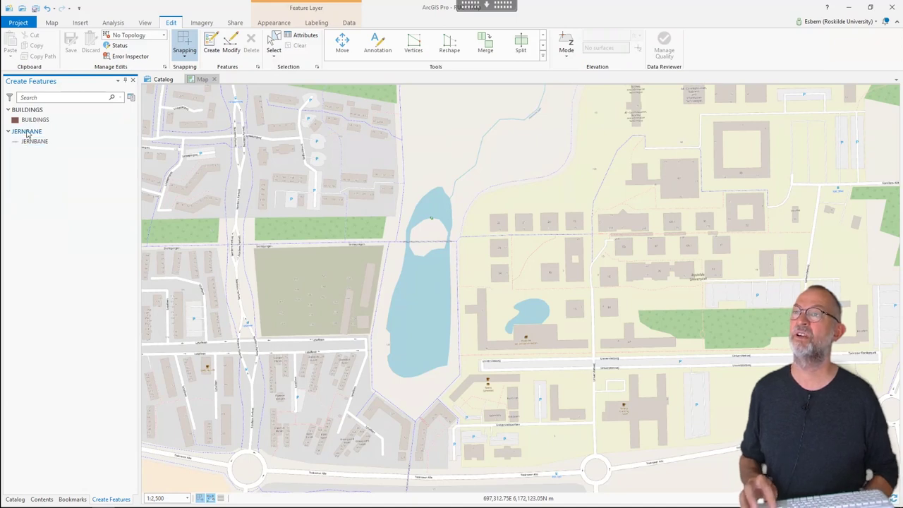
{"action": "left_click", "coordinate": [22, 120]}
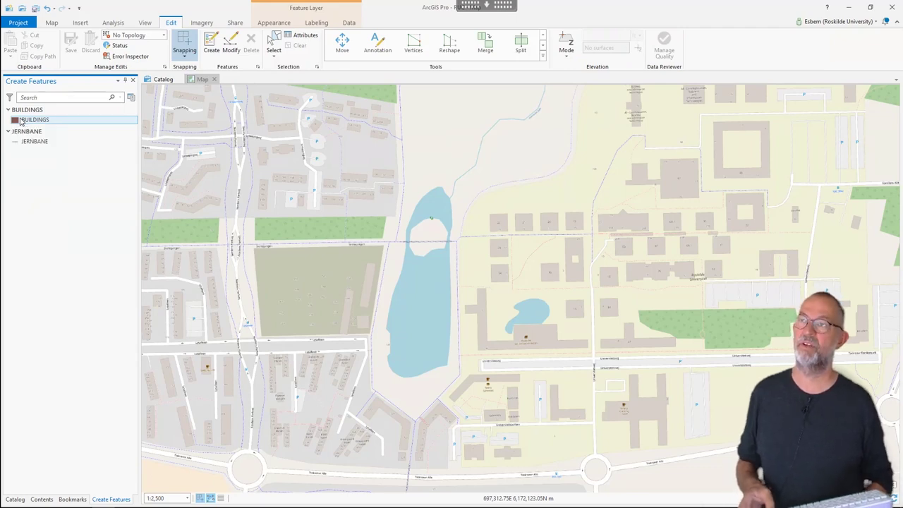
{"action": "left_click", "coordinate": [21, 120]}
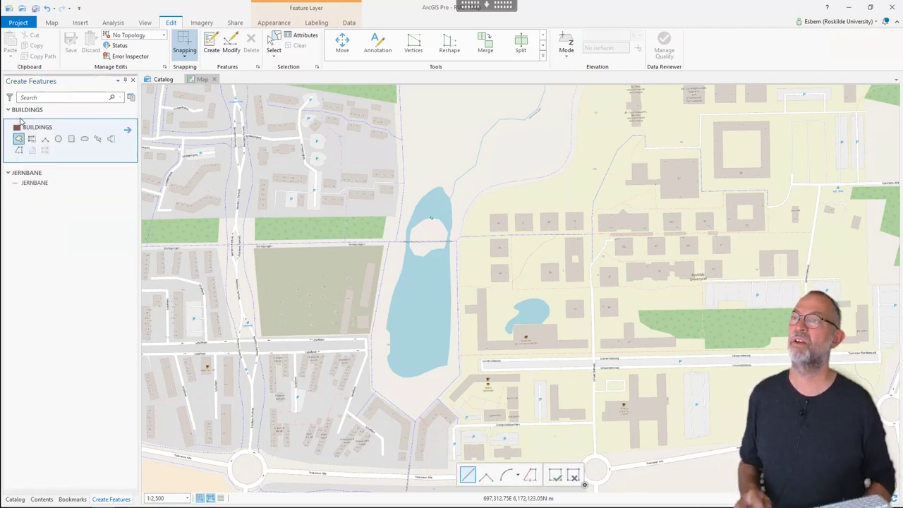
{"action": "left_click", "coordinate": [72, 139]}
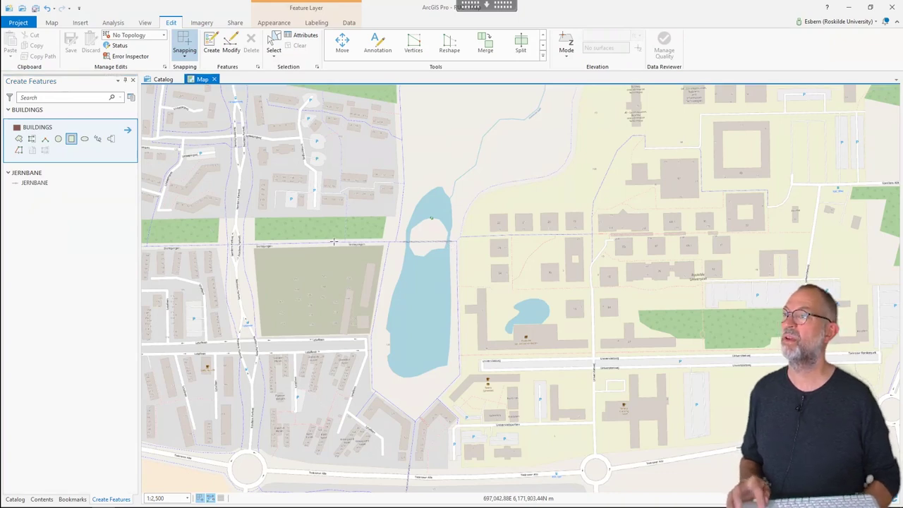
{"action": "left_click", "coordinate": [491, 214]}
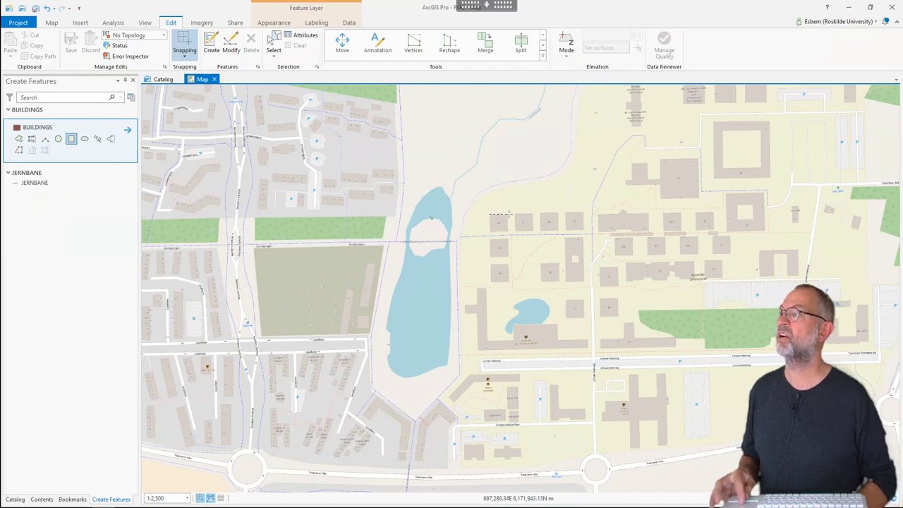
{"action": "left_click", "coordinate": [508, 214]}
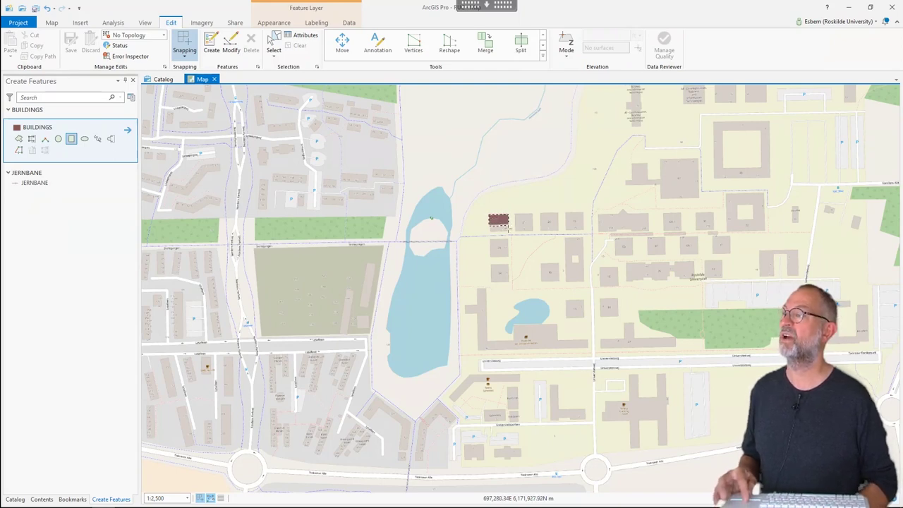
{"action": "left_click", "coordinate": [508, 234]}
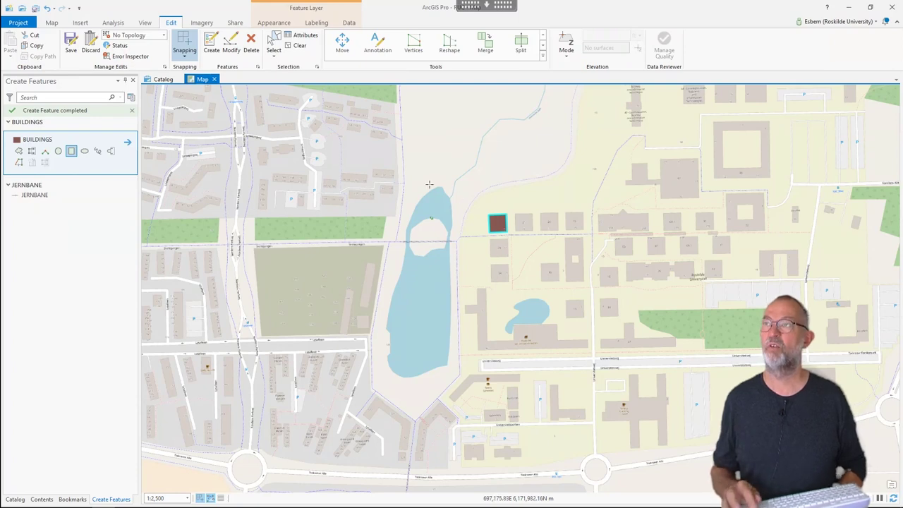
Set the new building's USE attribute to ise and its students attribute to 200.
{"action": "left_click", "coordinate": [305, 37]}
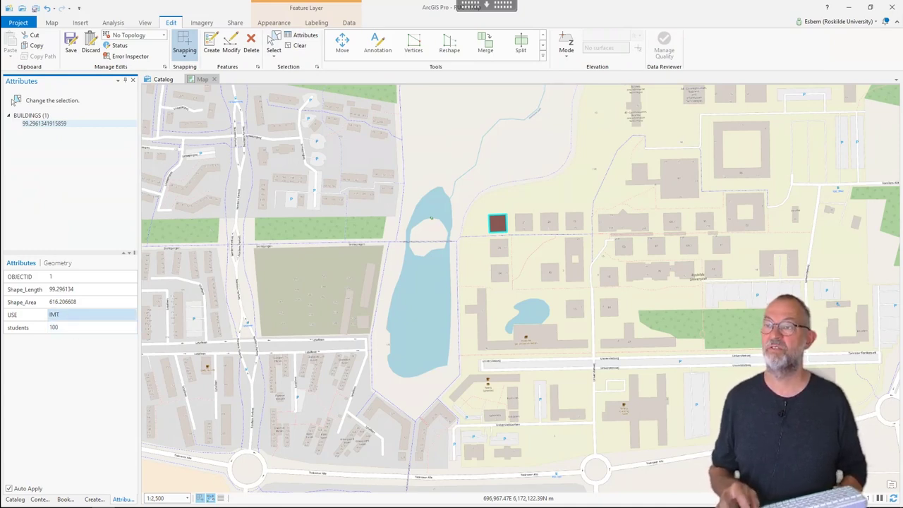
{"action": "left_click", "coordinate": [78, 315]}
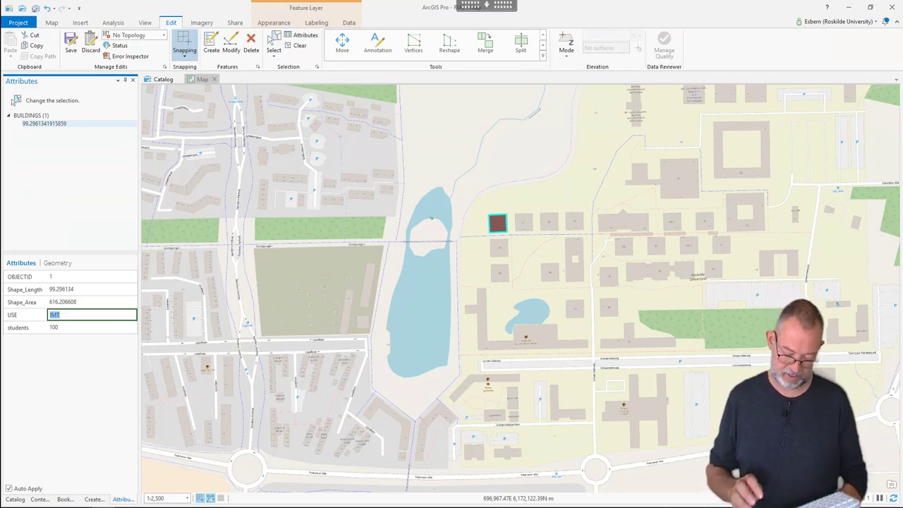
{"action": "key", "text": "BackSpace"}
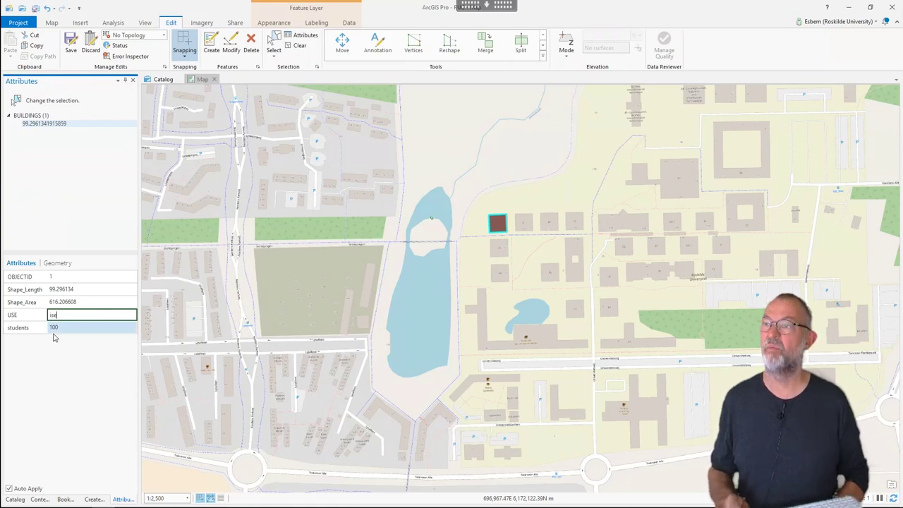
{"action": "left_click", "coordinate": [64, 328]}
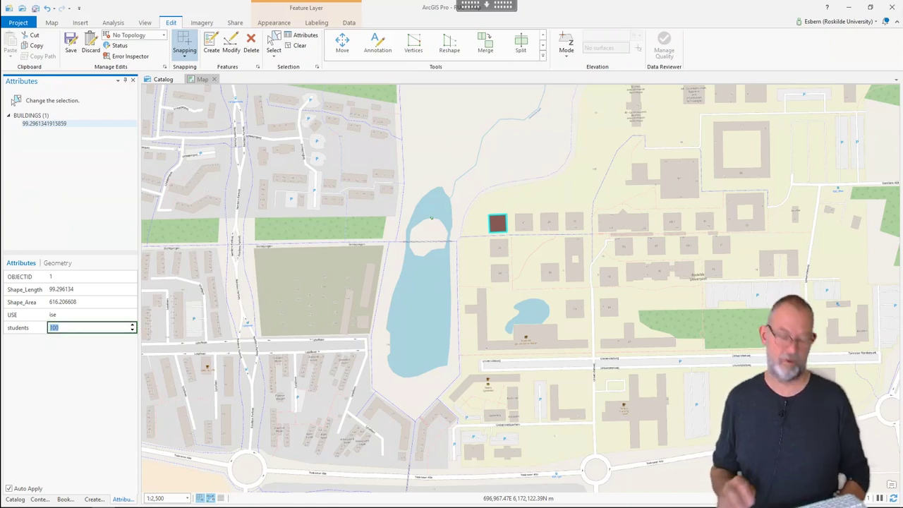
{"action": "type", "text": "2"}
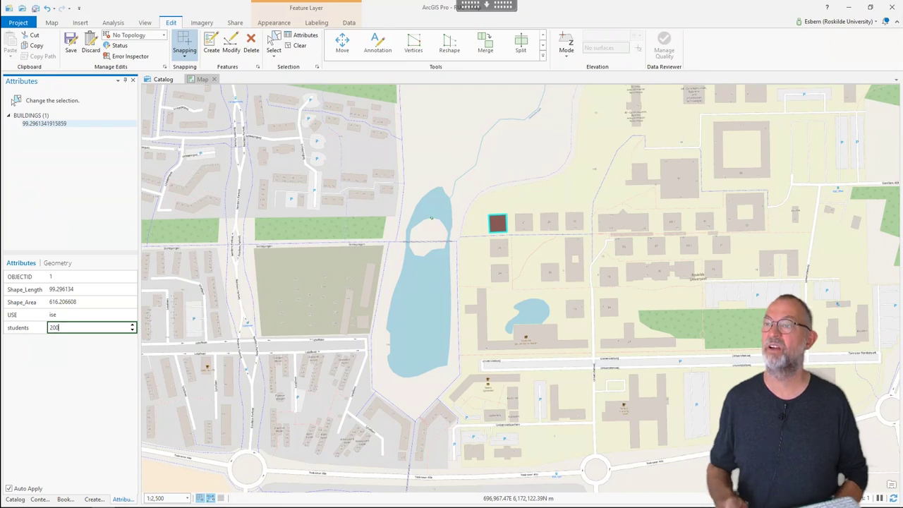
{"action": "key", "text": "Return"}
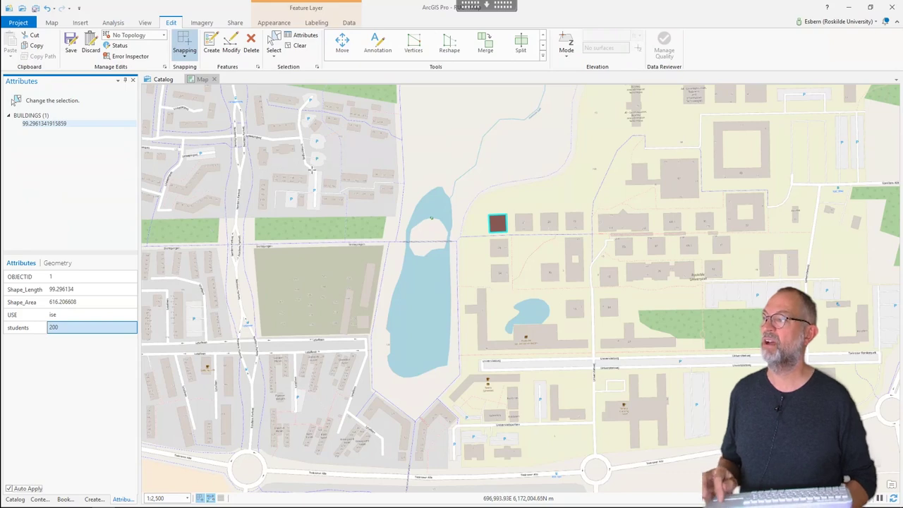
{"action": "left_click", "coordinate": [182, 183]}
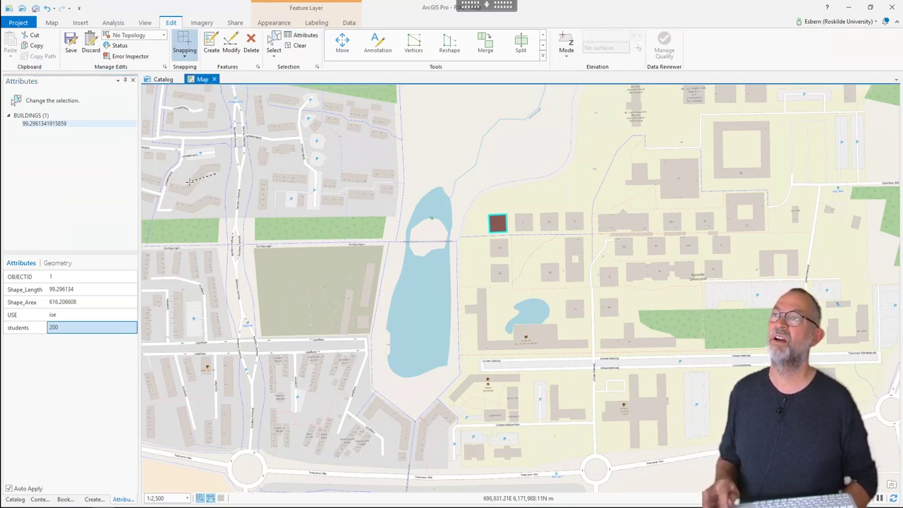
{"action": "left_click", "coordinate": [232, 197]}
{"action": "scroll", "coordinate": [233, 197], "scroll_direction": "up", "scroll_amount": 2}
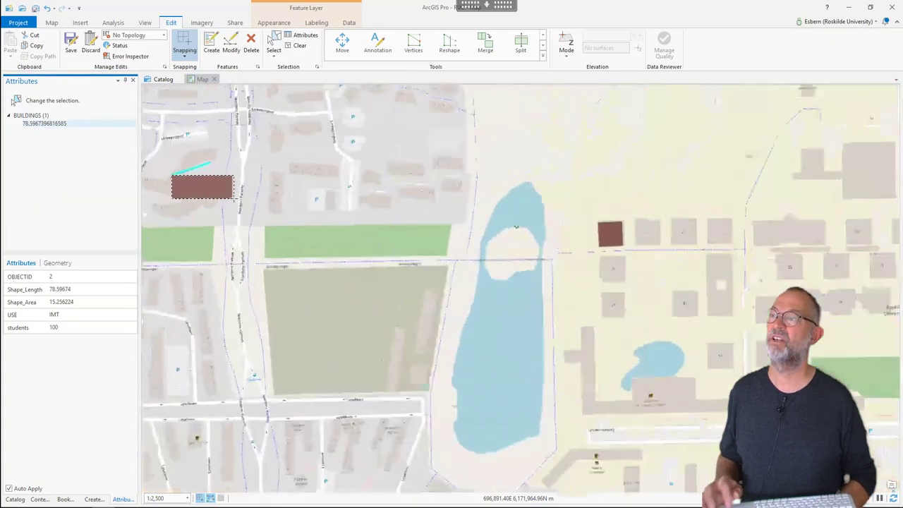
{"action": "scroll", "coordinate": [234, 199], "scroll_direction": "up", "scroll_amount": 2}
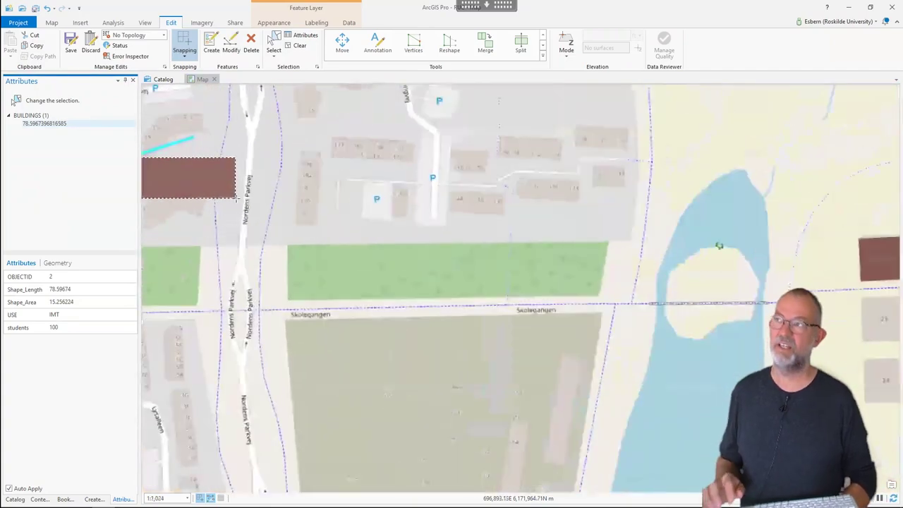
{"action": "scroll", "coordinate": [236, 199], "scroll_direction": "up", "scroll_amount": 5}
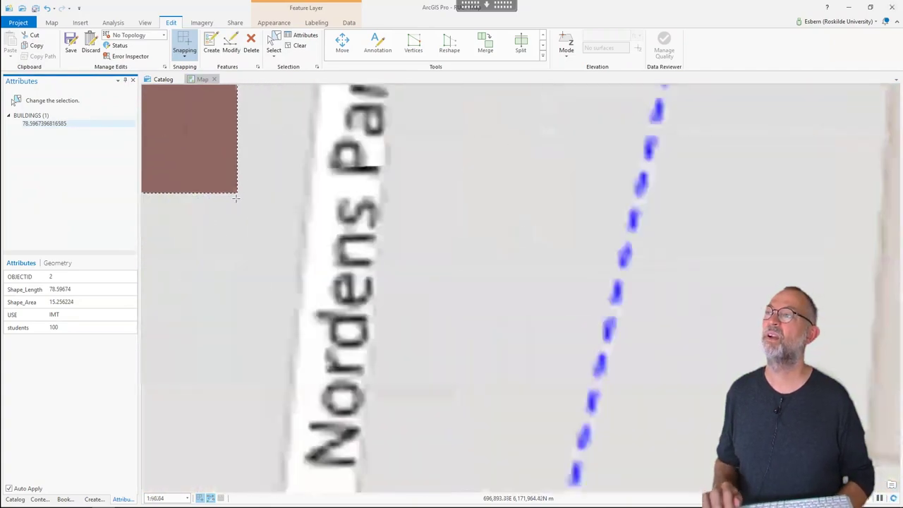
{"action": "scroll", "coordinate": [236, 199], "scroll_direction": "down", "scroll_amount": 4}
{"action": "left_click", "coordinate": [216, 200]}
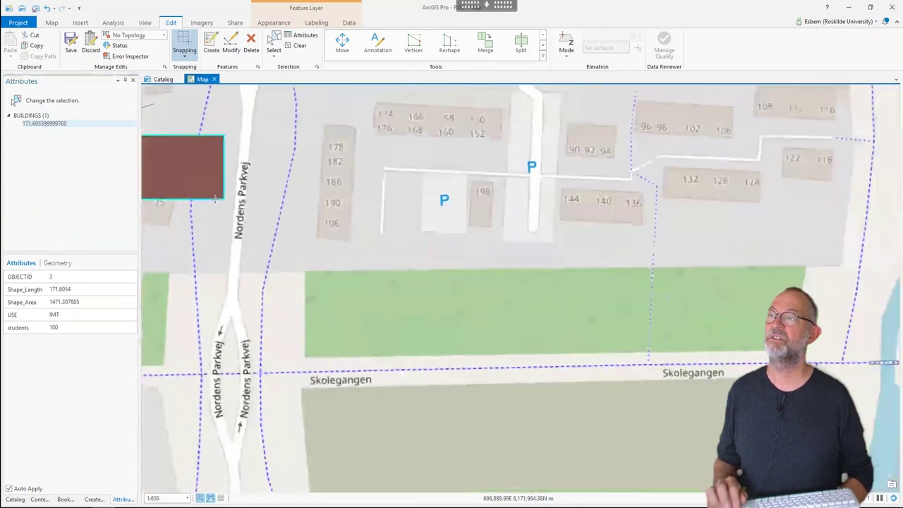
{"action": "scroll", "coordinate": [215, 200], "scroll_direction": "down", "scroll_amount": 4}
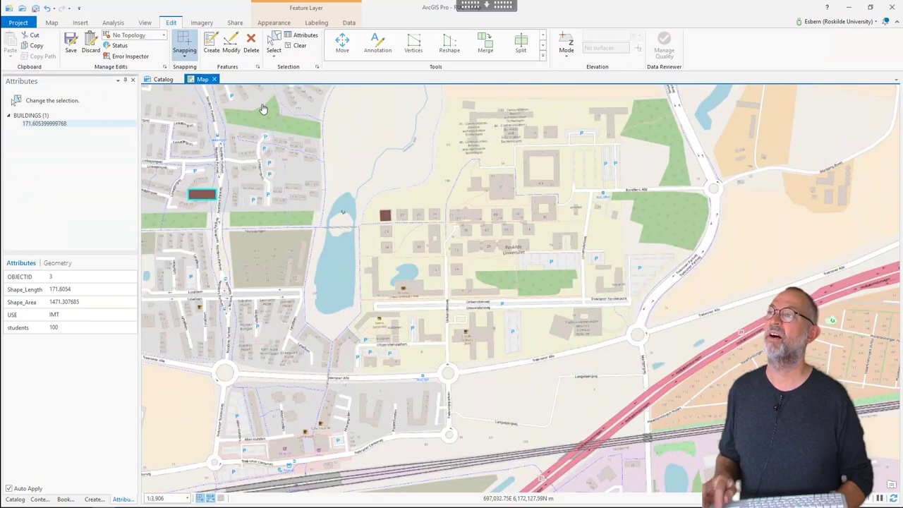
{"action": "left_click", "coordinate": [252, 50]}
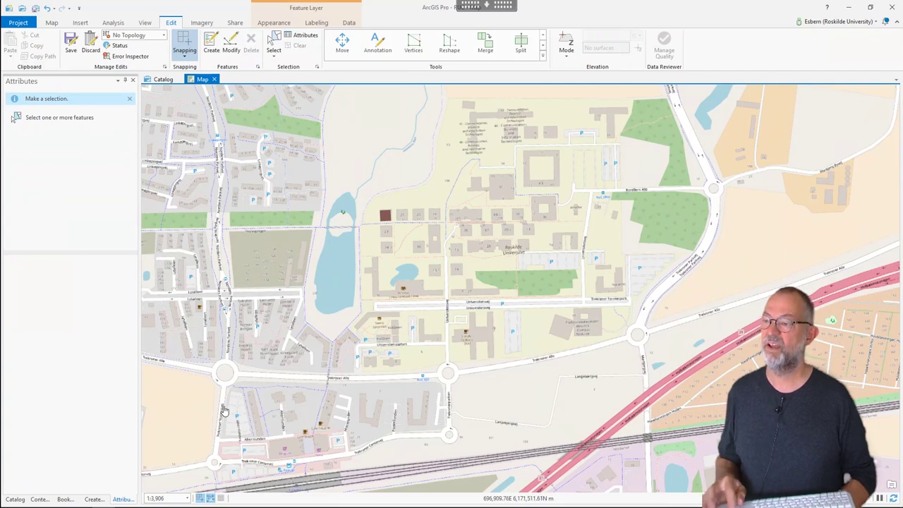
At 1:2,500 scale, draw a rectangular BUILDINGS polygon of about 537 m² over the square building between buildings 08.1 and 02.
{"action": "left_click", "coordinate": [188, 499]}
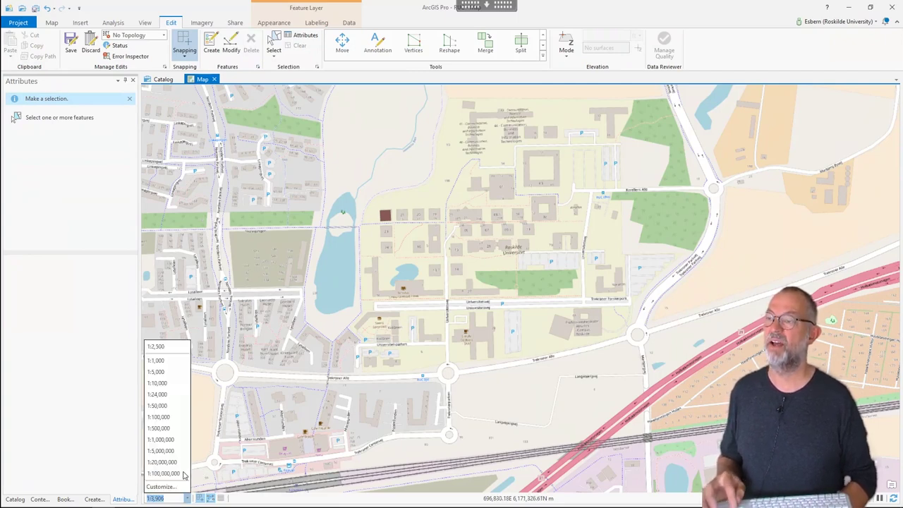
{"action": "left_click", "coordinate": [169, 347]}
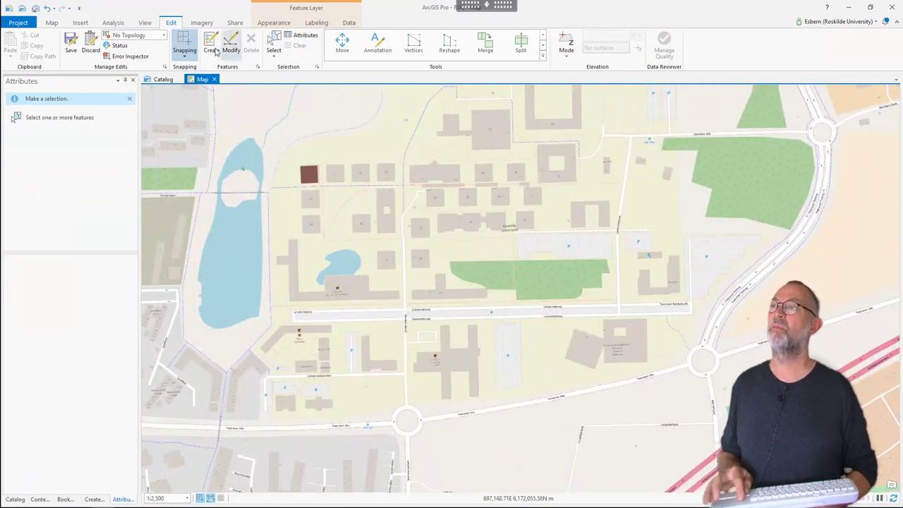
{"action": "left_click", "coordinate": [94, 499]}
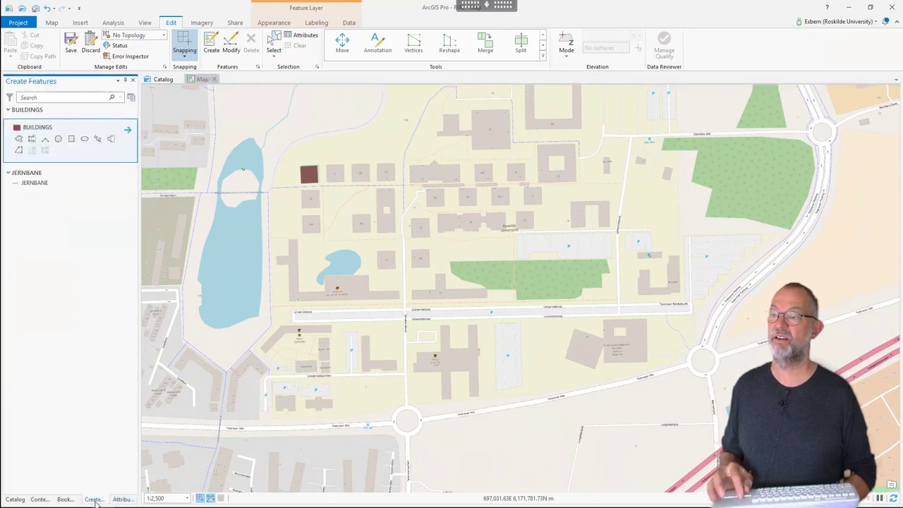
{"action": "left_click", "coordinate": [71, 139]}
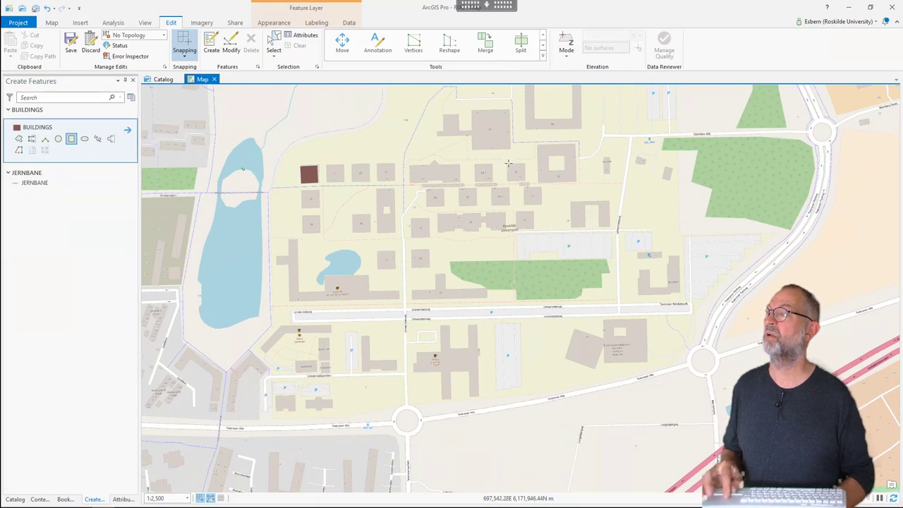
{"action": "left_click", "coordinate": [508, 164]}
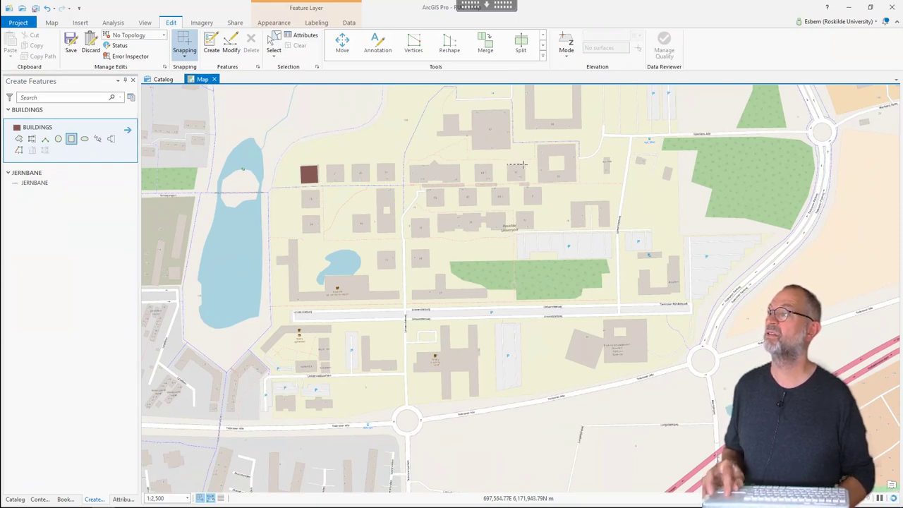
{"action": "left_click", "coordinate": [525, 164]}
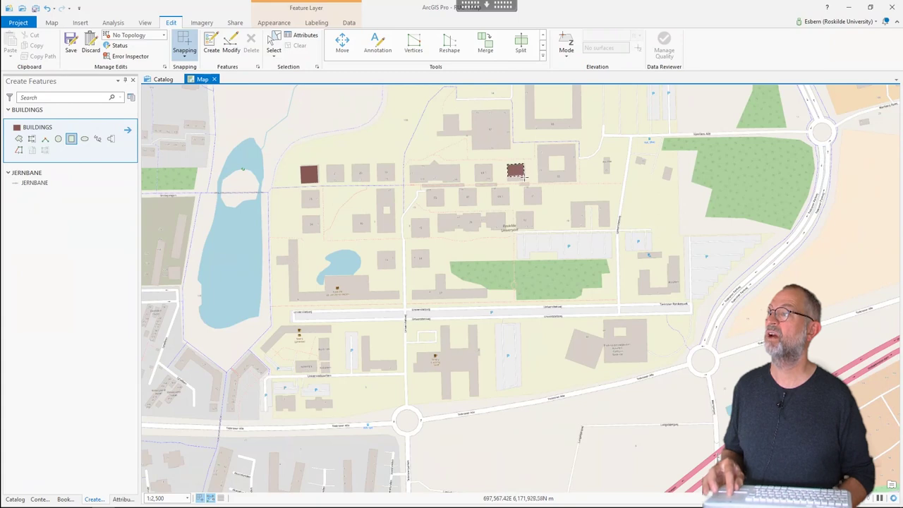
{"action": "left_click", "coordinate": [525, 182]}
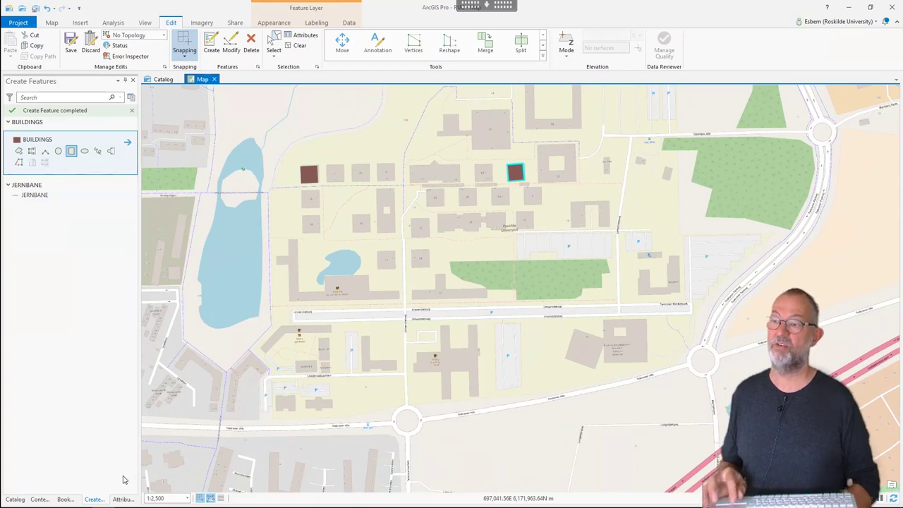
Check the second building polygon's attributes and use the Explore tool to examine it and building 01 up close.
{"action": "left_click", "coordinate": [123, 500]}
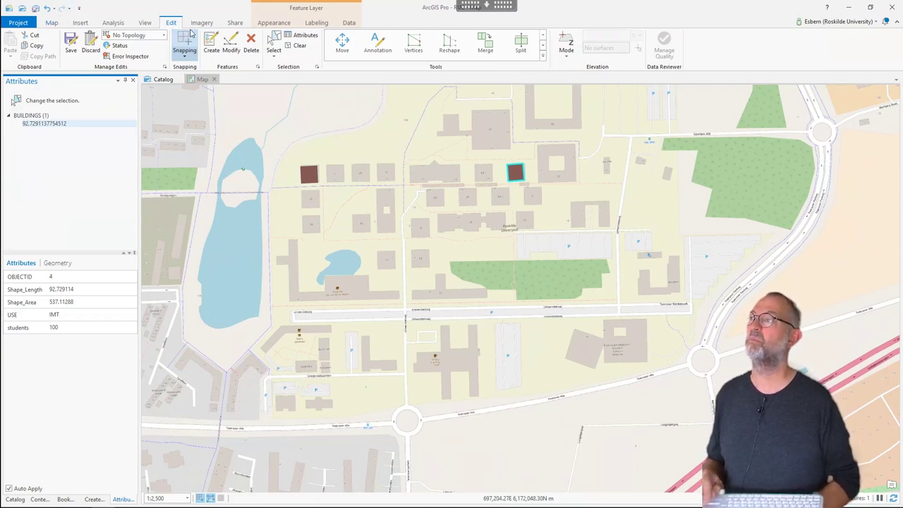
{"action": "left_click", "coordinate": [56, 24]}
{"action": "left_click", "coordinate": [72, 43]}
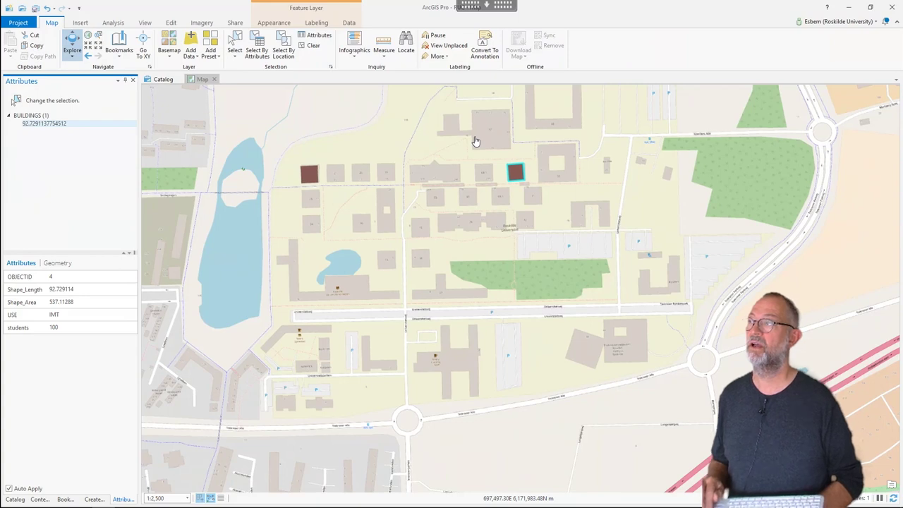
{"action": "scroll", "coordinate": [475, 141], "scroll_direction": "up", "scroll_amount": 4}
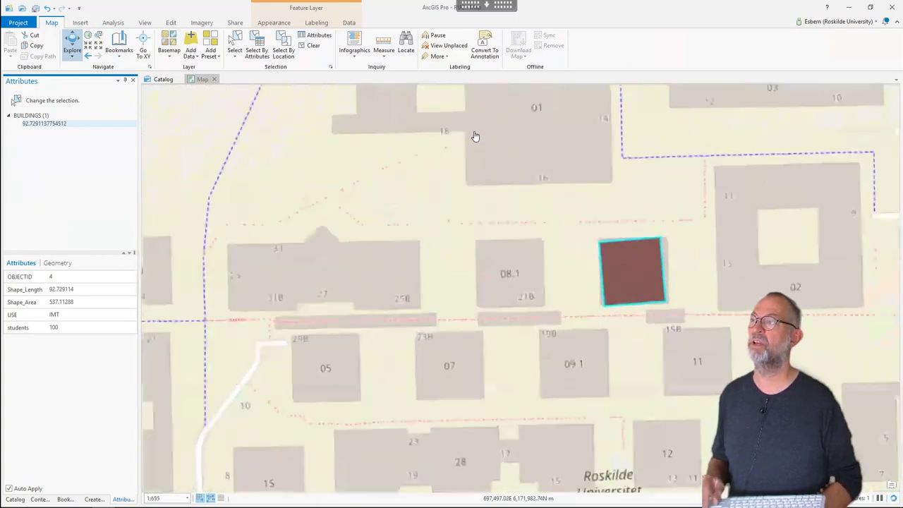
{"action": "left_click_drag", "start_coordinate": [475, 137], "coordinate": [456, 246]}
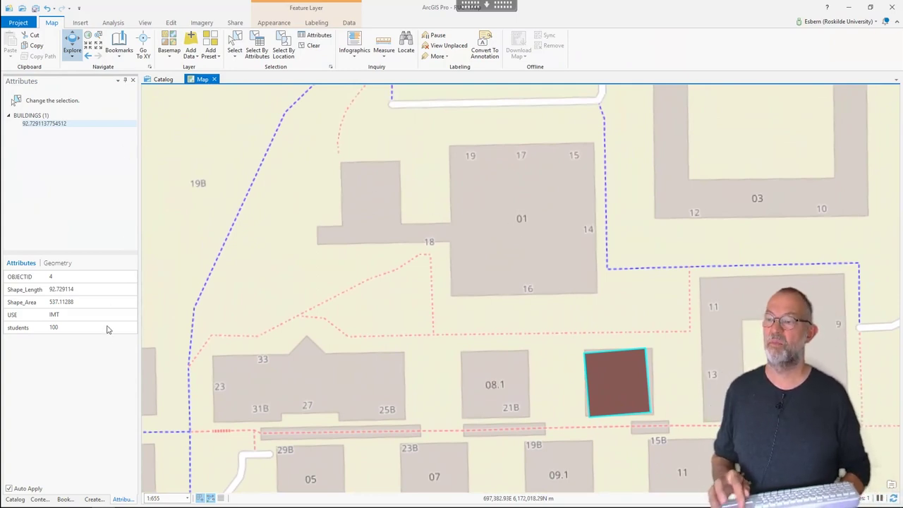
Start a BUILDINGS polygon where building 01's west wing meets its corridor and trace around the four corners of the main square block.
{"action": "left_click", "coordinate": [96, 500]}
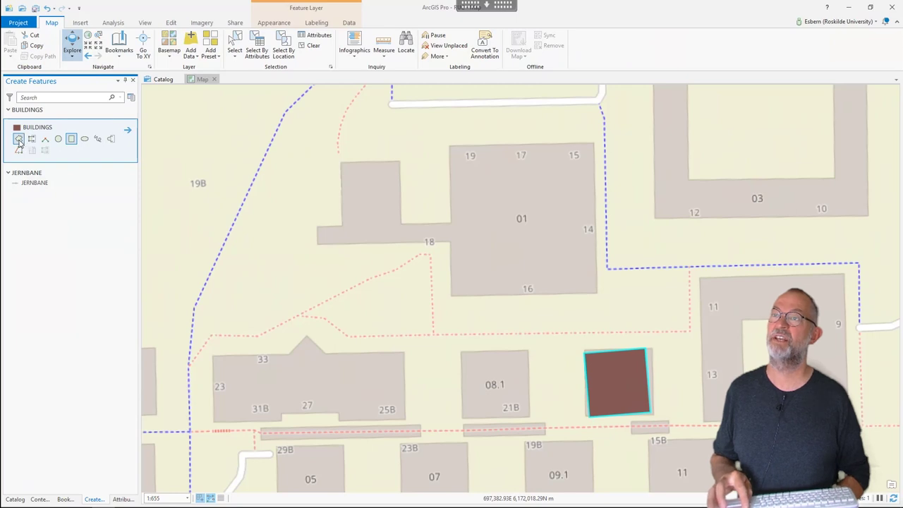
{"action": "left_click", "coordinate": [19, 139]}
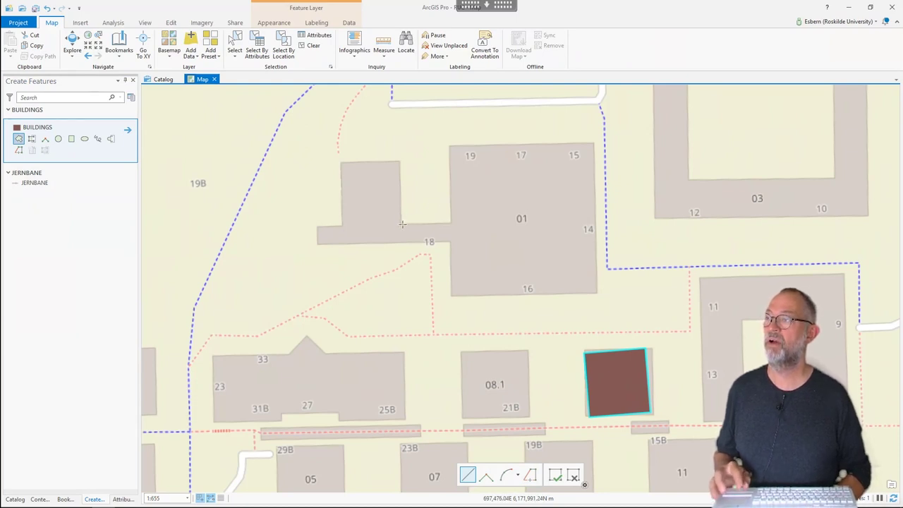
{"action": "left_click", "coordinate": [402, 225]}
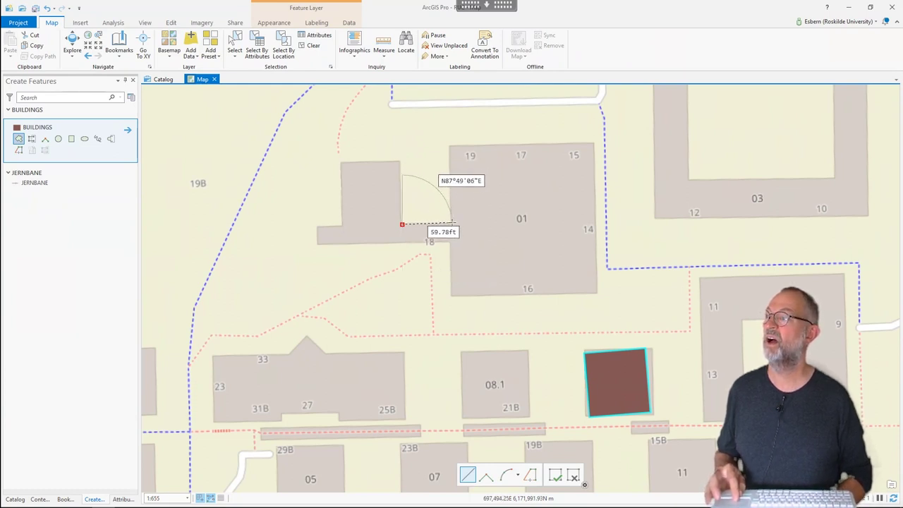
{"action": "left_click", "coordinate": [452, 223]}
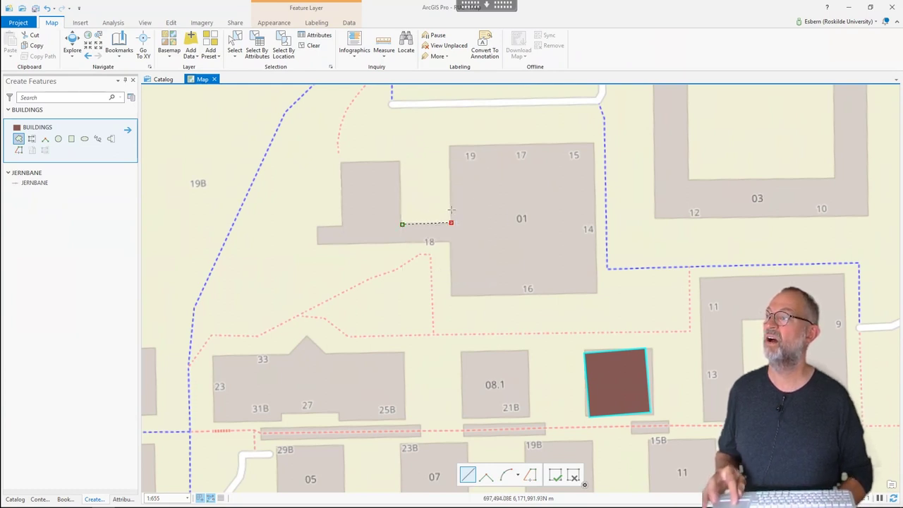
{"action": "left_click", "coordinate": [449, 147]}
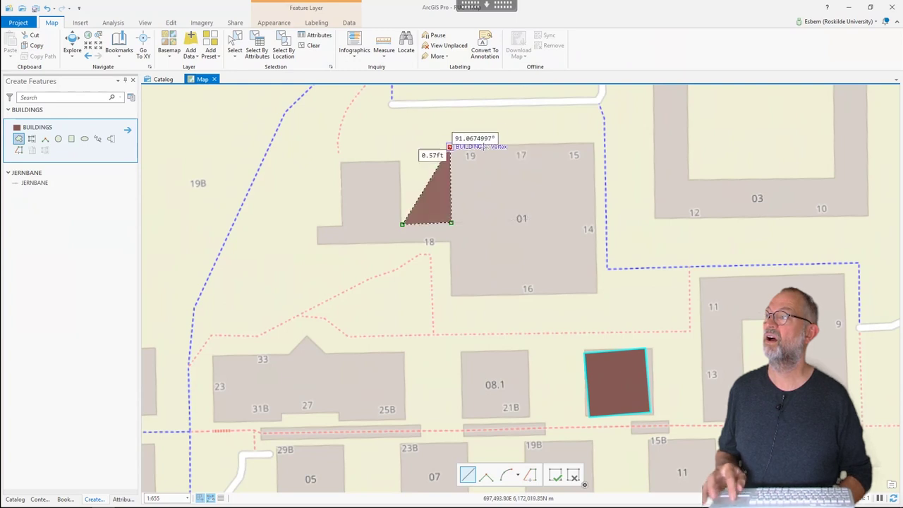
{"action": "left_click", "coordinate": [595, 145]}
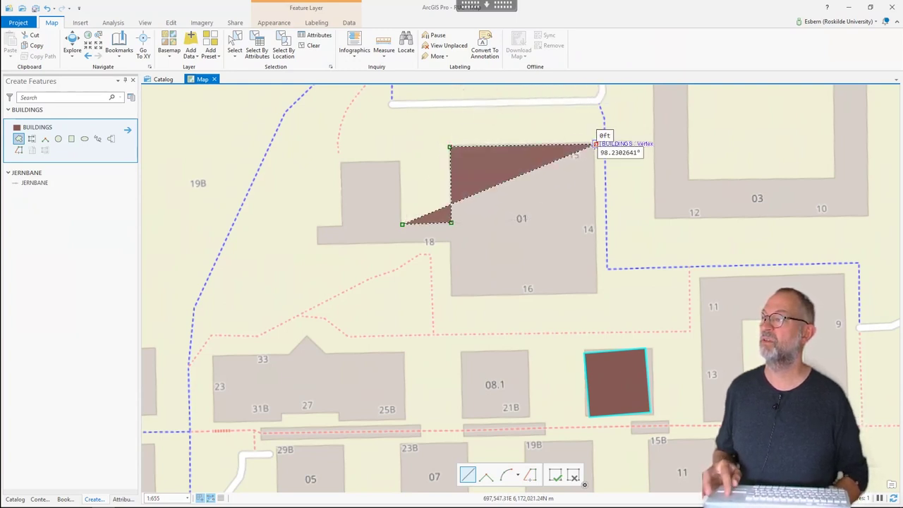
{"action": "left_click", "coordinate": [597, 294]}
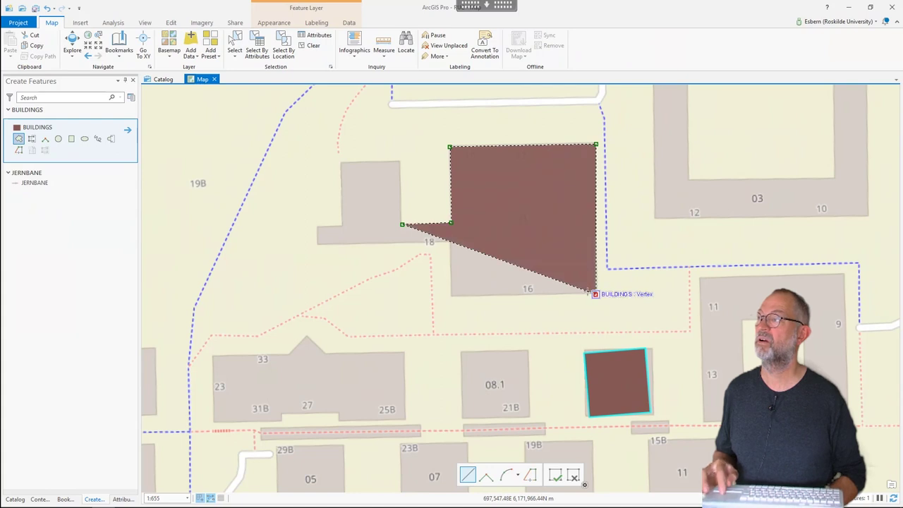
{"action": "left_click", "coordinate": [450, 295]}
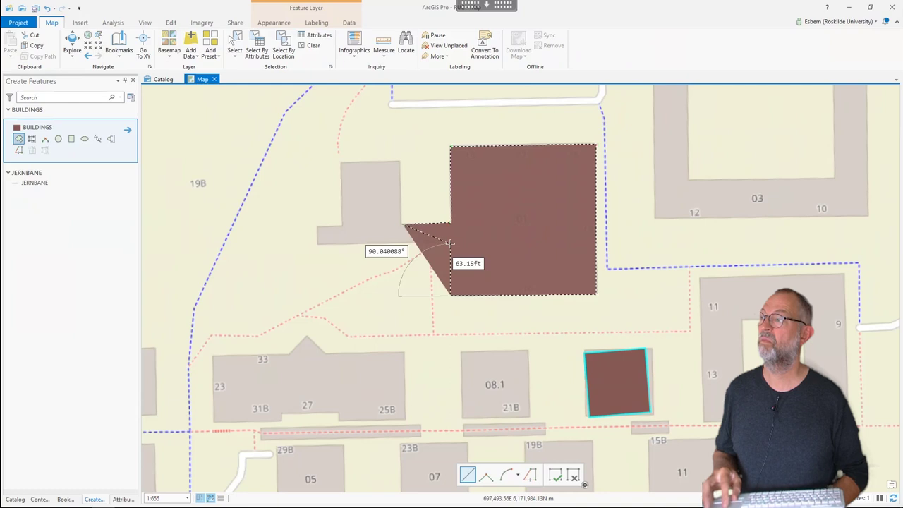
Continue the outline along building 01's connecting corridor and around its west wing, cutting straight to the wing's northwest corner, and finish the polygon.
{"action": "left_click", "coordinate": [450, 243]}
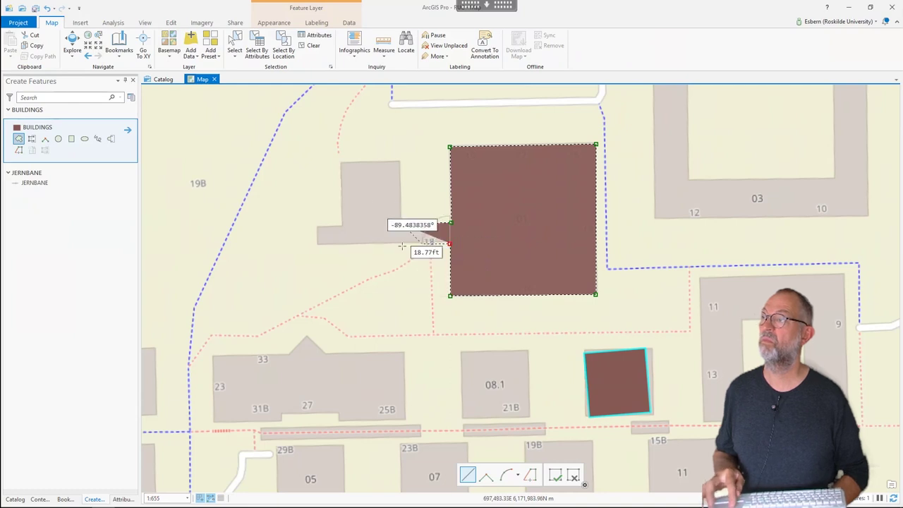
{"action": "left_click", "coordinate": [319, 244]}
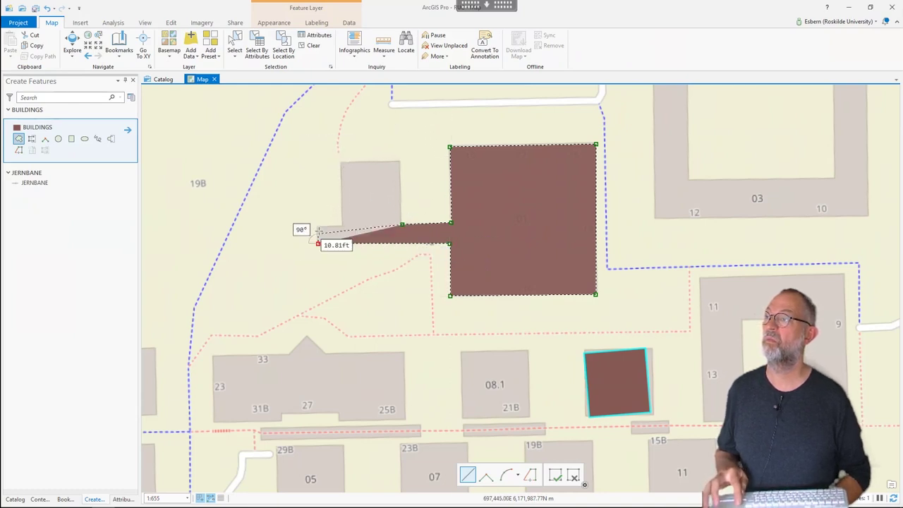
{"action": "left_click", "coordinate": [319, 226]}
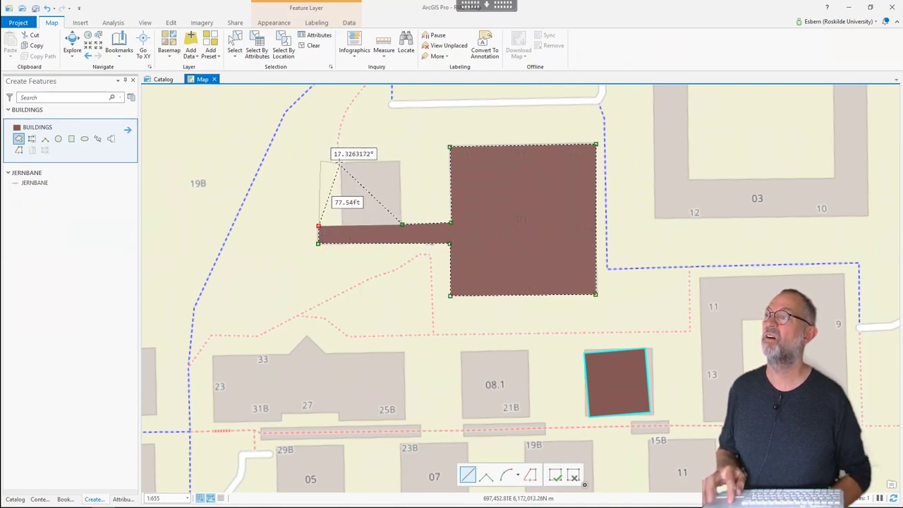
{"action": "left_click", "coordinate": [338, 161]}
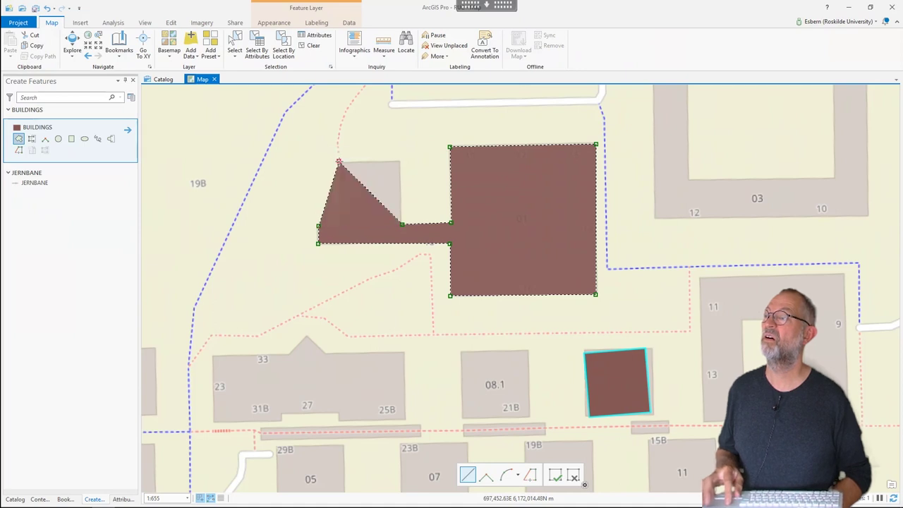
{"action": "left_click", "coordinate": [400, 163]}
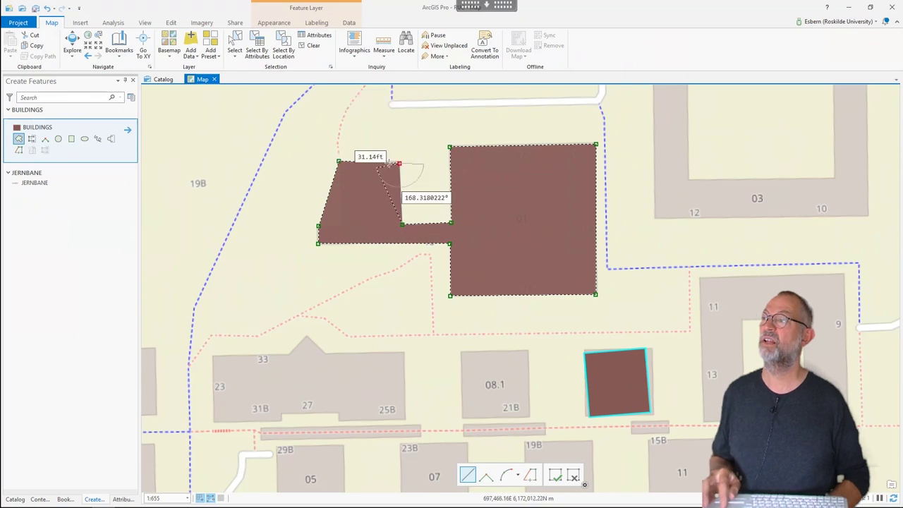
{"action": "double_click", "coordinate": [397, 163]}
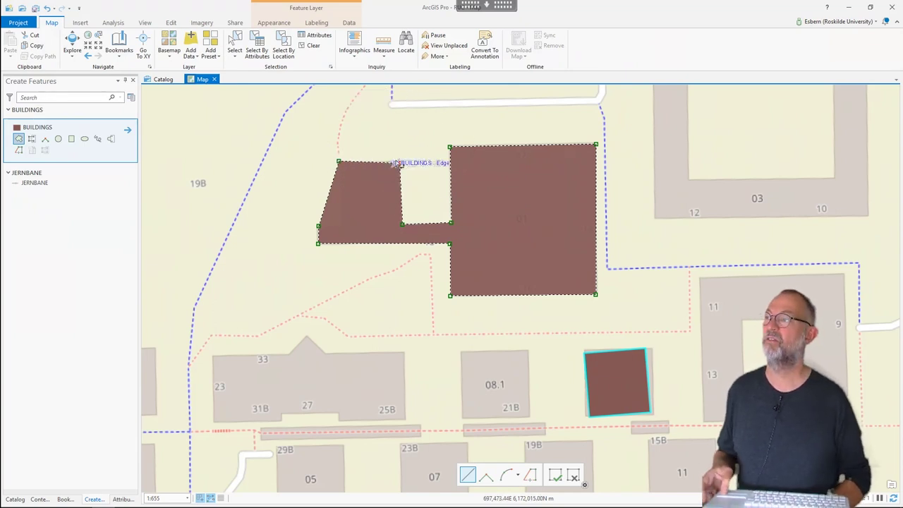
{"action": "right_click", "coordinate": [398, 163]}
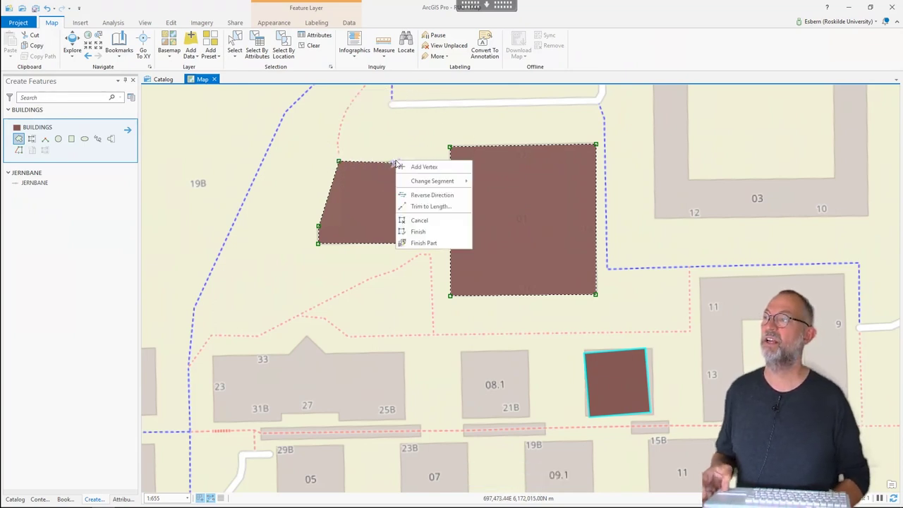
{"action": "left_click", "coordinate": [425, 233]}
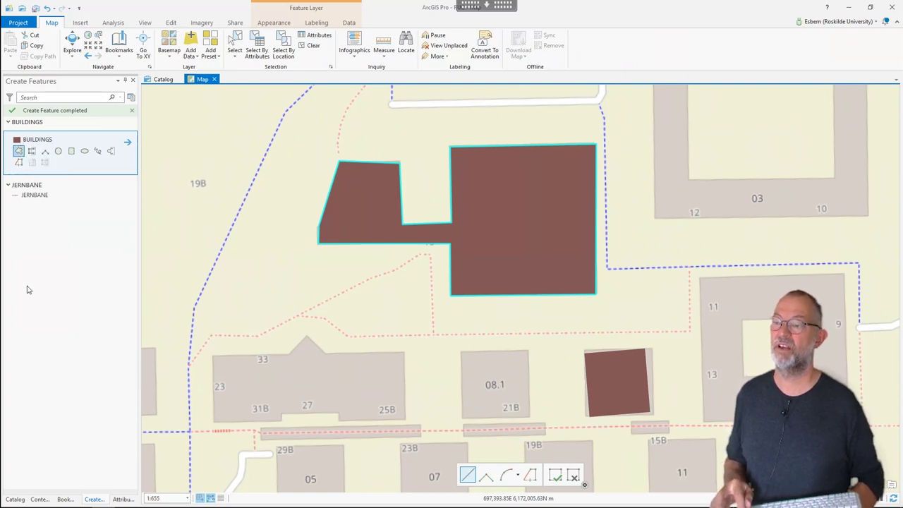
Change the BUILDINGS layer's polygon symbol to Gray 30% (Transparent).
{"action": "left_click", "coordinate": [15, 499]}
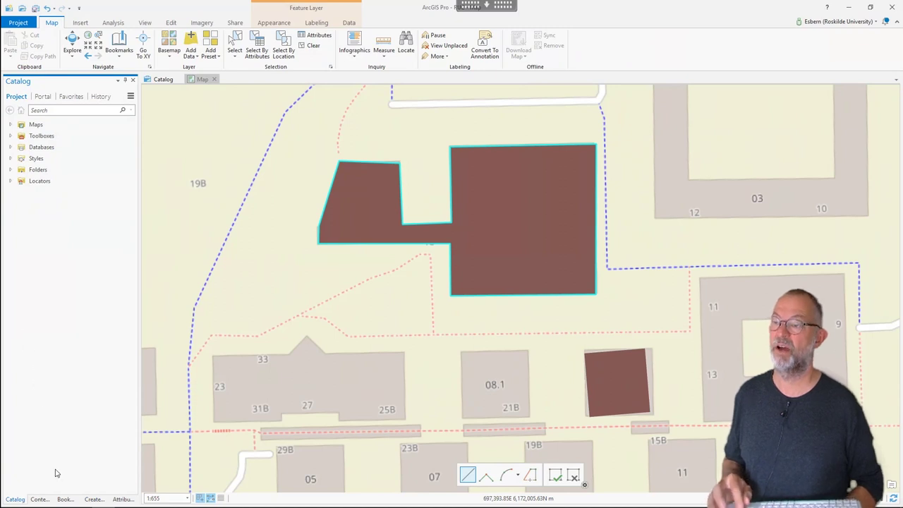
{"action": "left_click", "coordinate": [44, 500]}
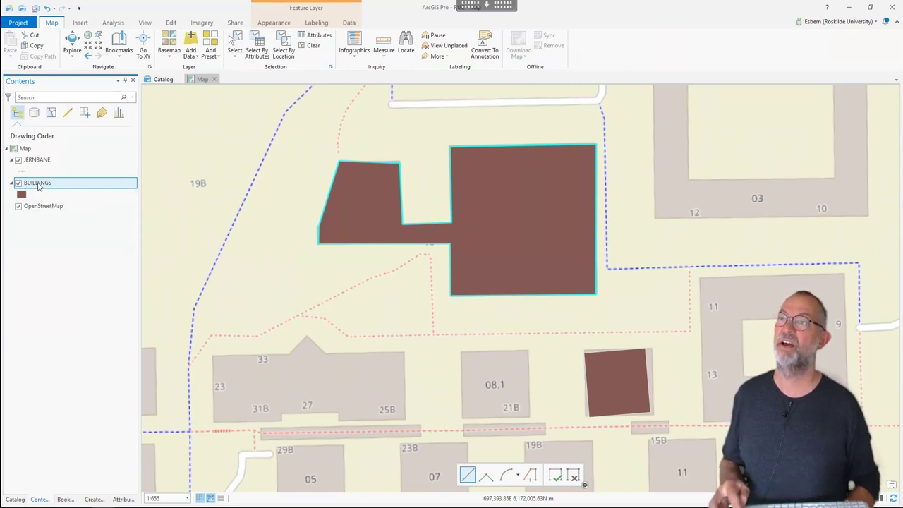
{"action": "left_click", "coordinate": [21, 194]}
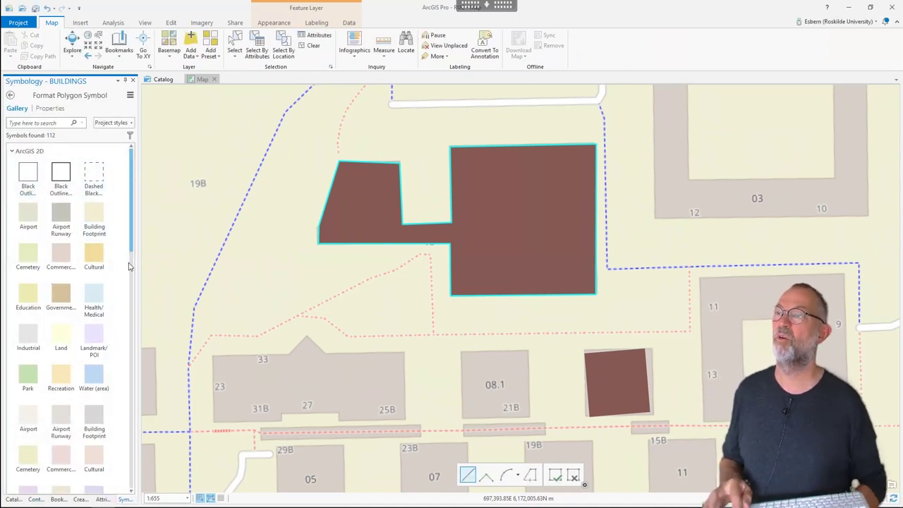
{"action": "left_click_drag", "start_coordinate": [131, 242], "coordinate": [130, 500]}
{"action": "scroll", "coordinate": [131, 421], "scroll_direction": "up", "scroll_amount": 10}
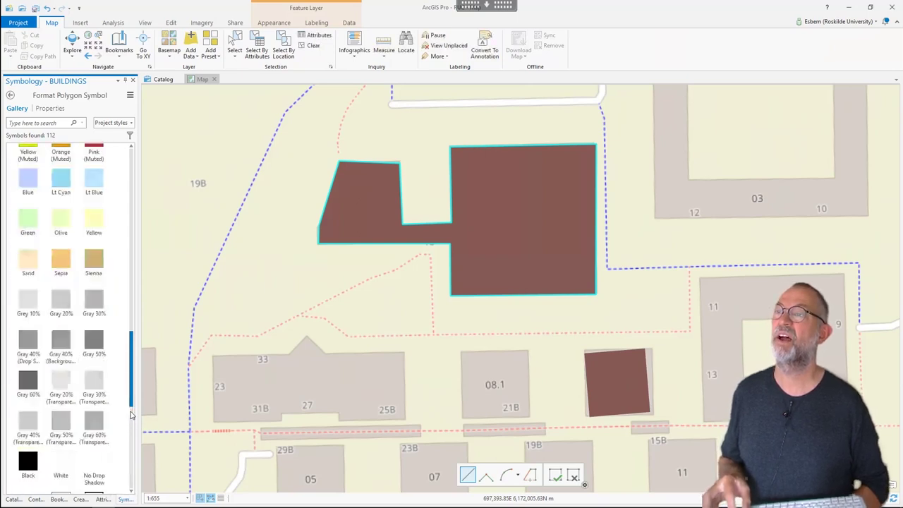
{"action": "scroll", "coordinate": [131, 415], "scroll_direction": "up", "scroll_amount": 4}
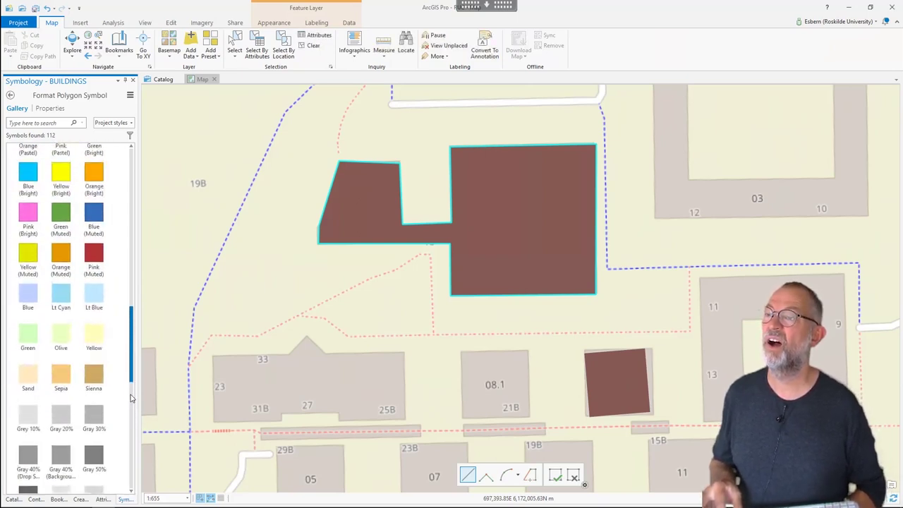
{"action": "scroll", "coordinate": [130, 416], "scroll_direction": "down", "scroll_amount": 4}
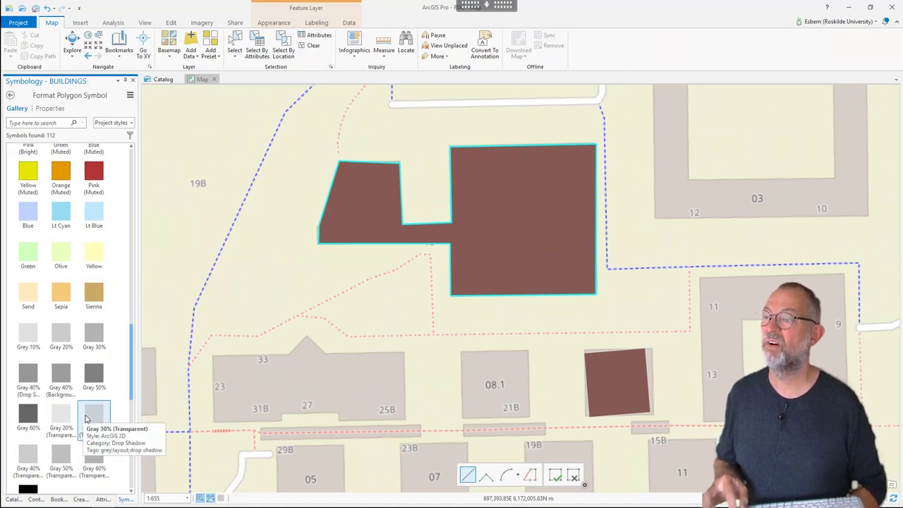
{"action": "left_click", "coordinate": [86, 420]}
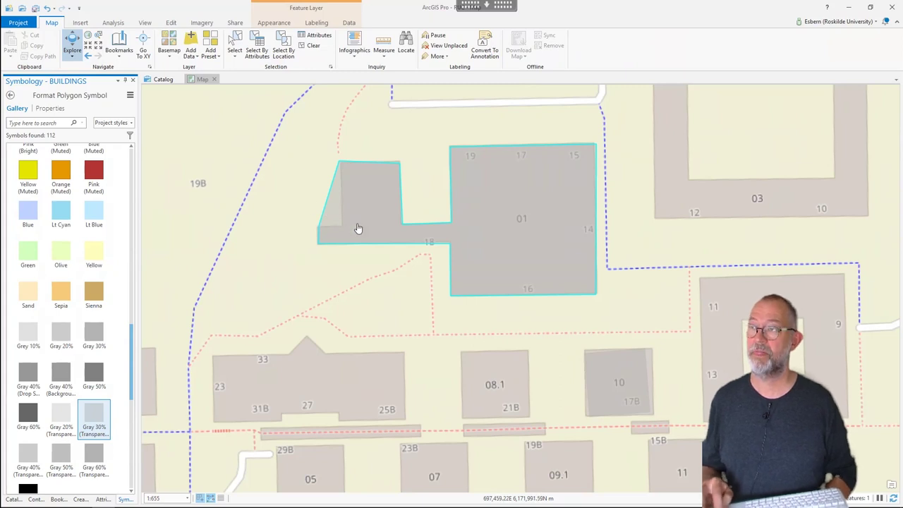
Edit building 01's vertices: add one on the slanted west edge, move it to the inner corner beside the west wing, and finish the edit.
{"action": "left_click", "coordinate": [171, 24]}
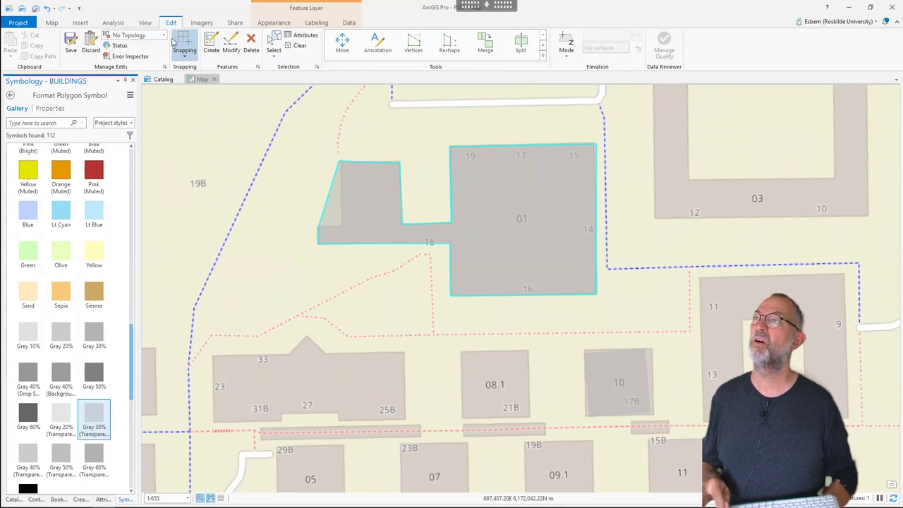
{"action": "left_click", "coordinate": [233, 44]}
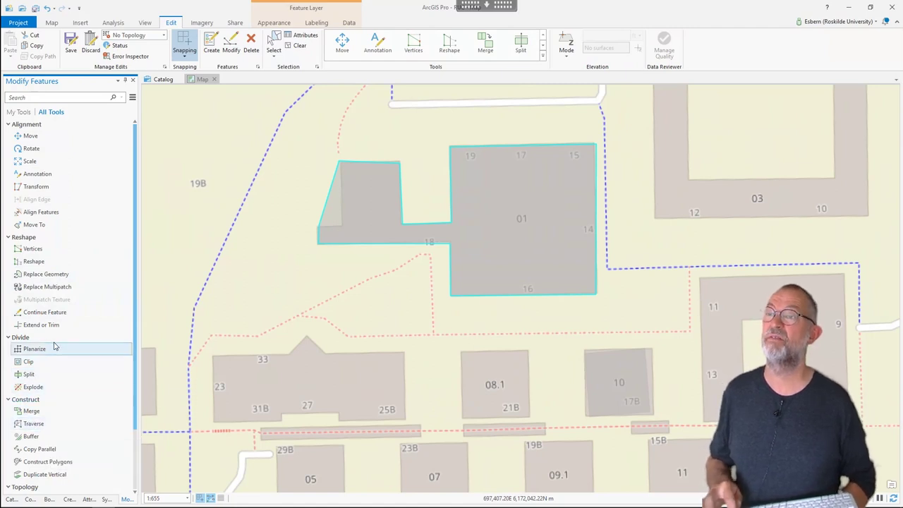
{"action": "left_click", "coordinate": [43, 252]}
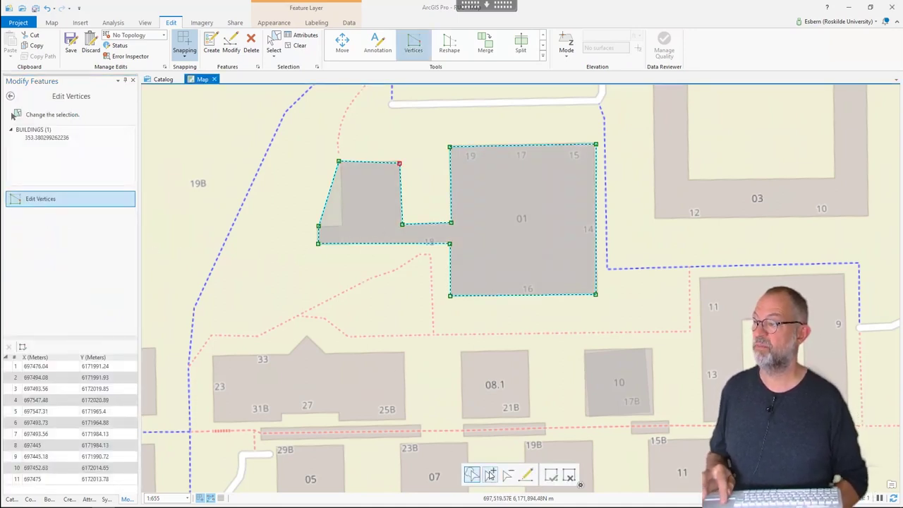
{"action": "right_click", "coordinate": [324, 212]}
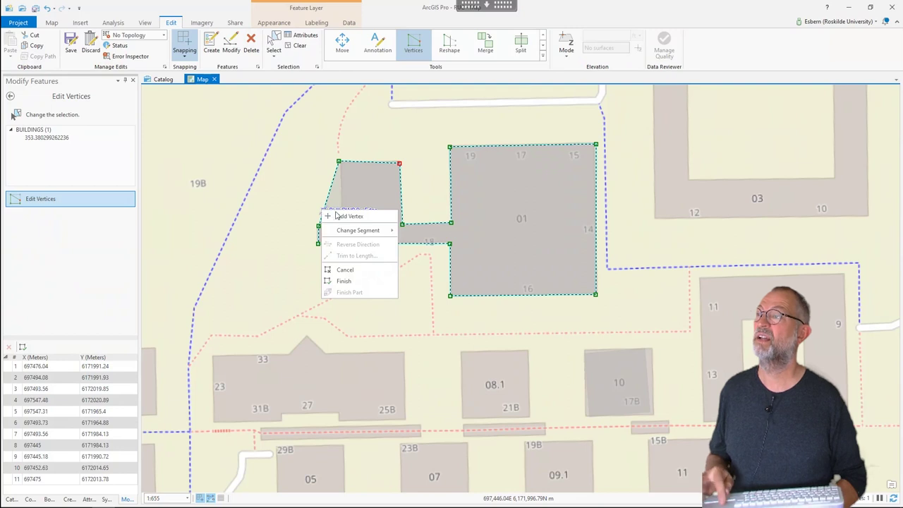
{"action": "left_click", "coordinate": [350, 216]}
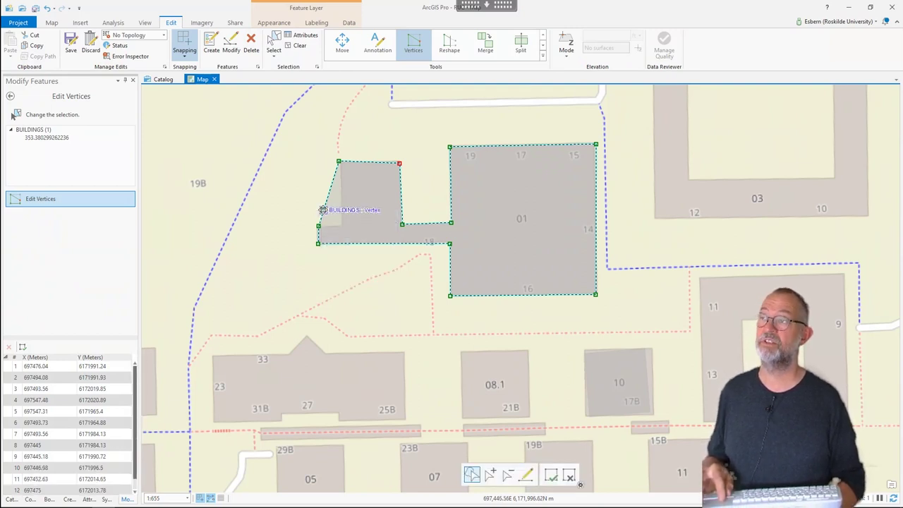
{"action": "left_click_drag", "start_coordinate": [323, 210], "coordinate": [339, 225]}
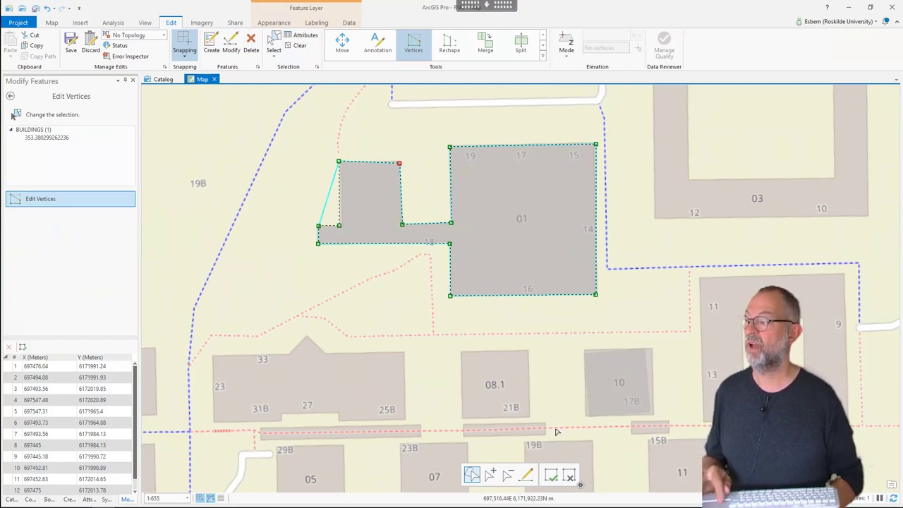
{"action": "left_click", "coordinate": [551, 475]}
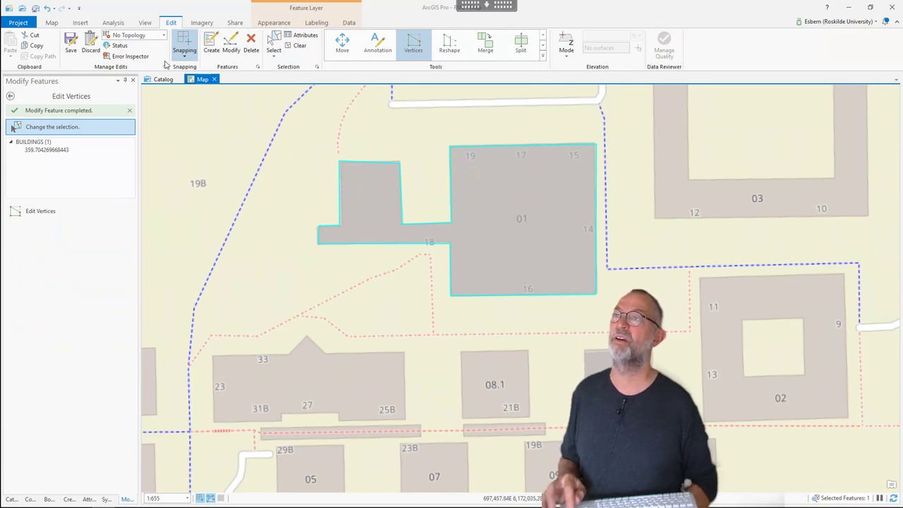
Start a BUILDINGS polygon for building 02 by tracing the four corners of its inner courtyard, and finish that outline as a part.
{"action": "left_click", "coordinate": [215, 47]}
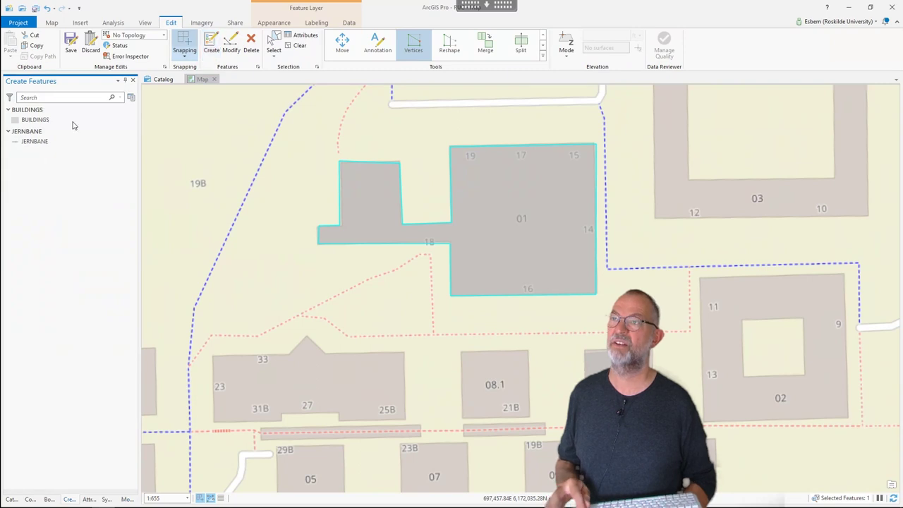
{"action": "left_click", "coordinate": [23, 121]}
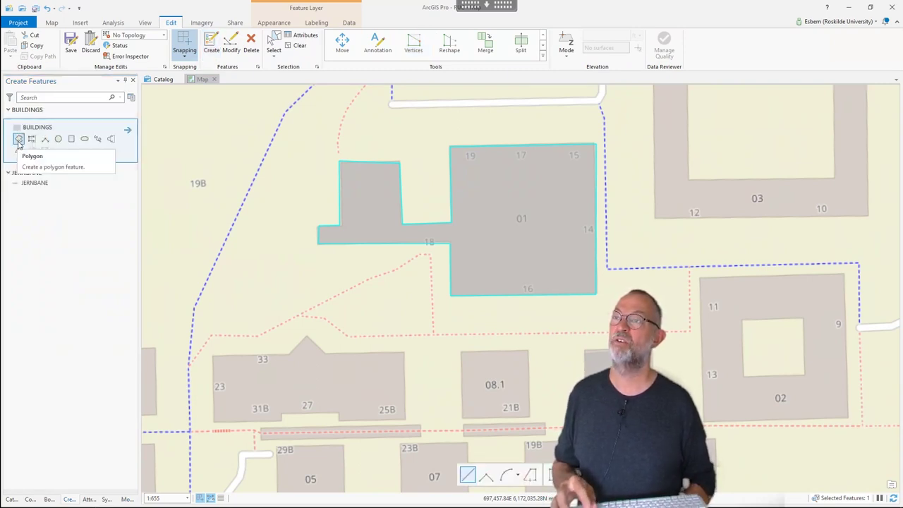
{"action": "left_click", "coordinate": [19, 140]}
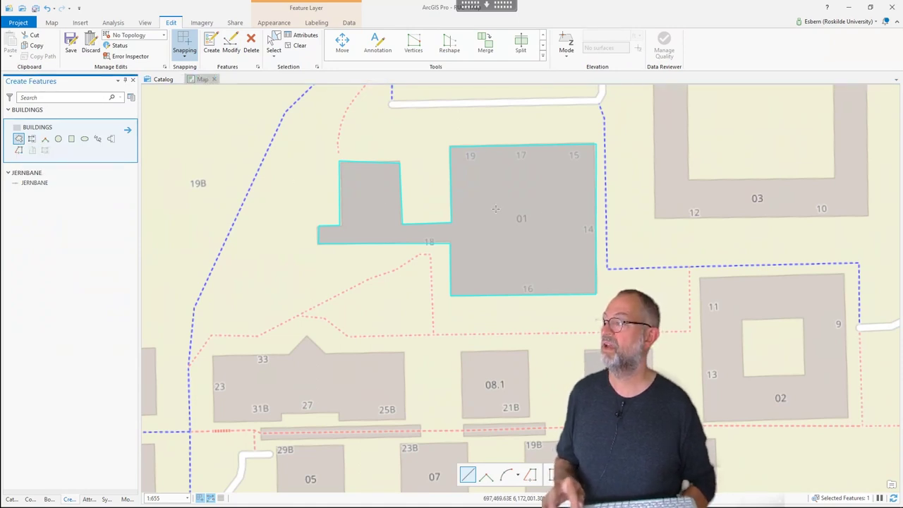
{"action": "left_click", "coordinate": [743, 321]}
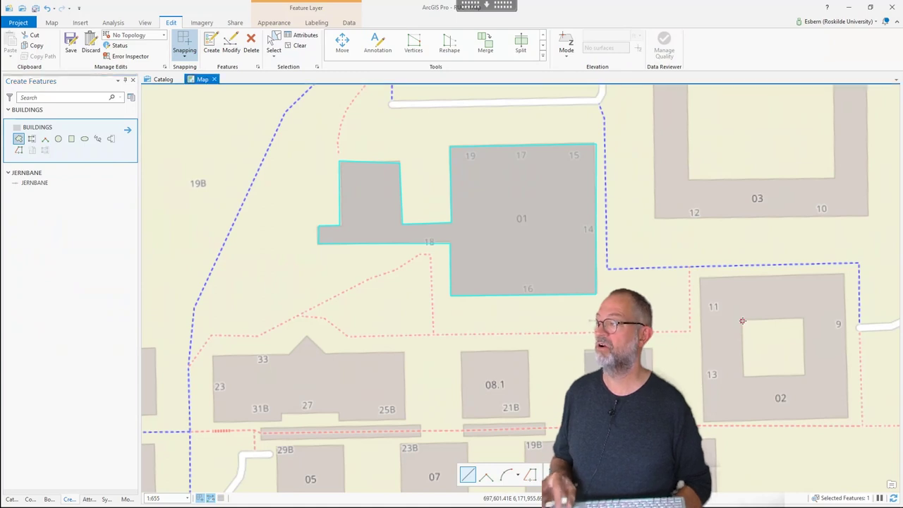
{"action": "left_click", "coordinate": [799, 317]}
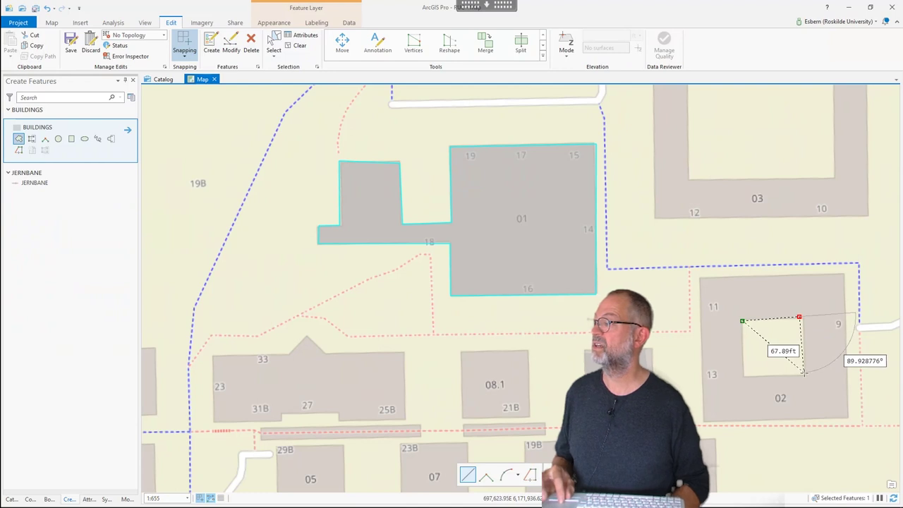
{"action": "left_click", "coordinate": [803, 372]}
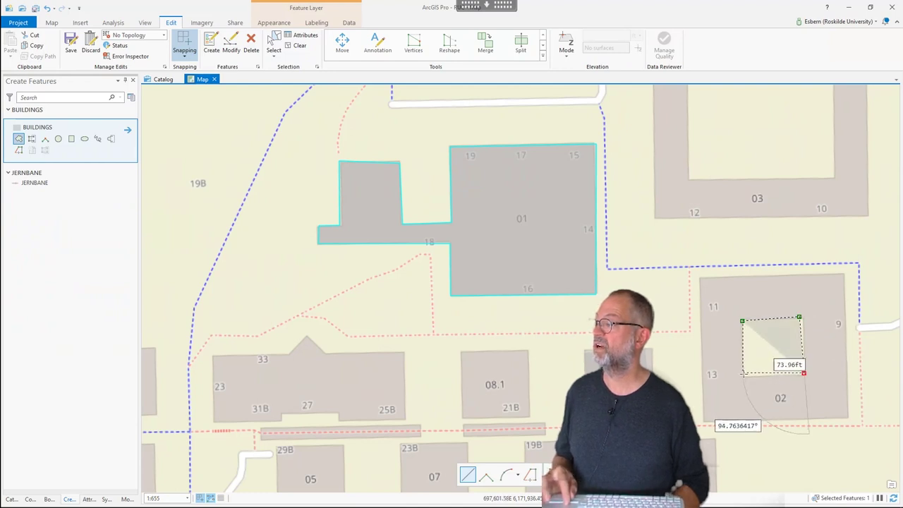
{"action": "left_click", "coordinate": [747, 378]}
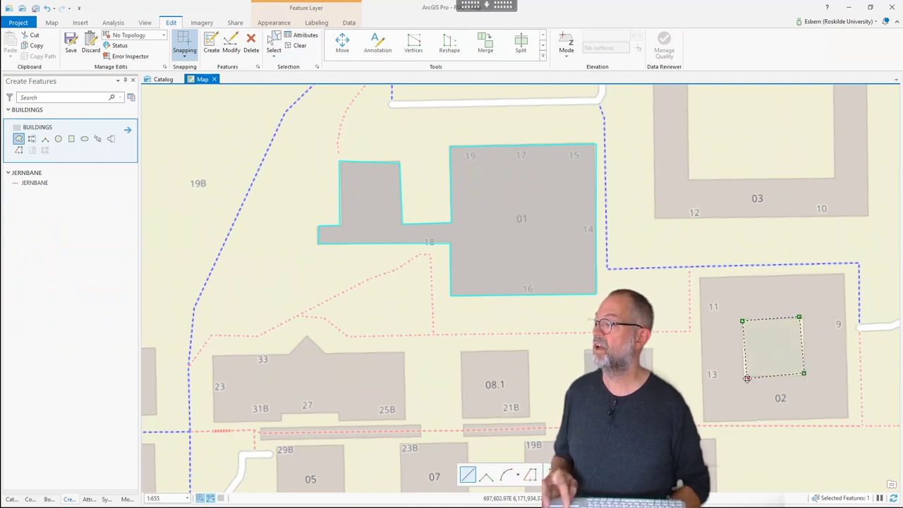
{"action": "right_click", "coordinate": [748, 378]}
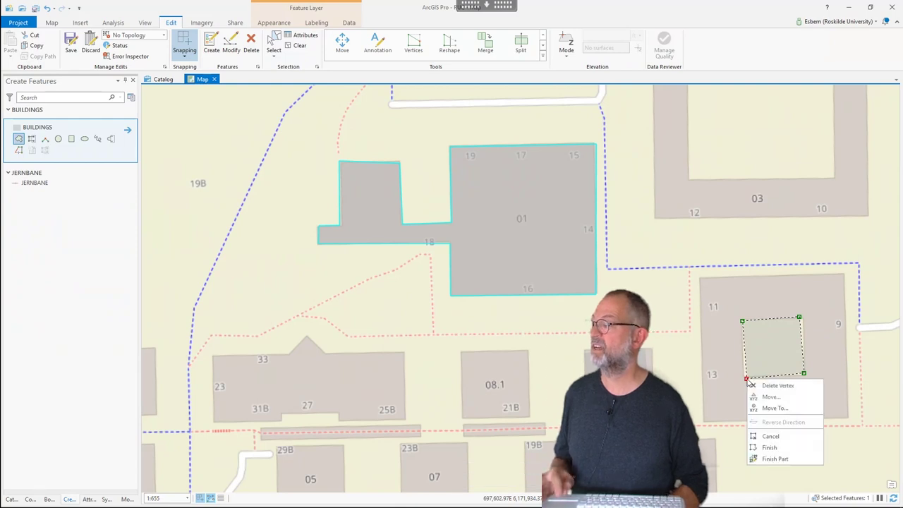
{"action": "left_click", "coordinate": [769, 459]}
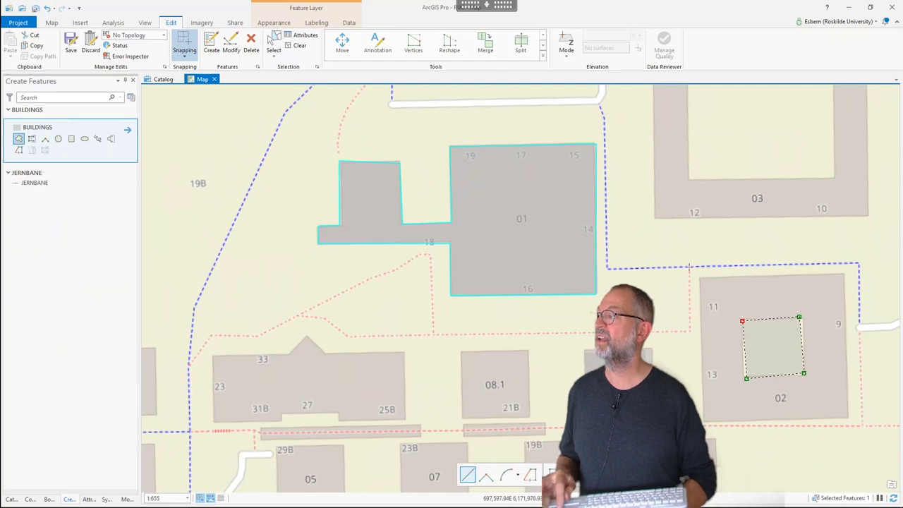
Trace building 02's outer outline around its four corners as the second part and finish the polygon, discarding any stray new sketch.
{"action": "left_click", "coordinate": [698, 278]}
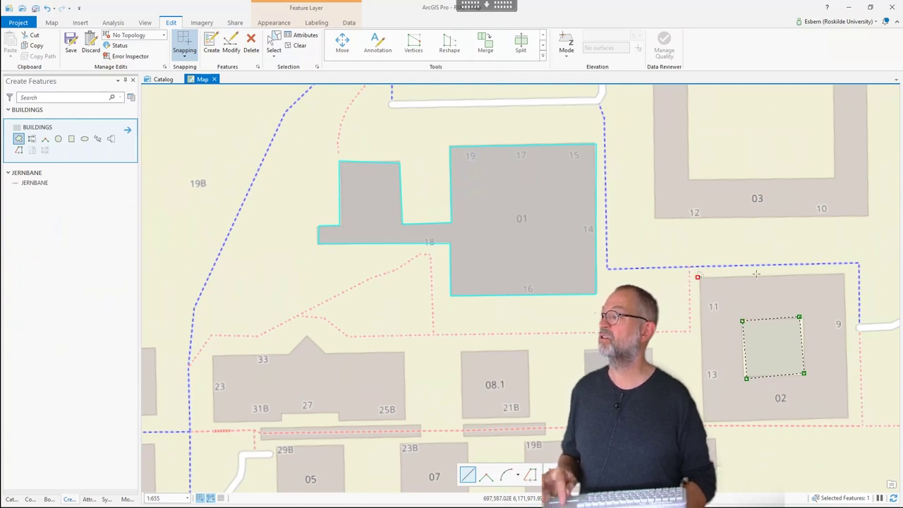
{"action": "left_click", "coordinate": [847, 275]}
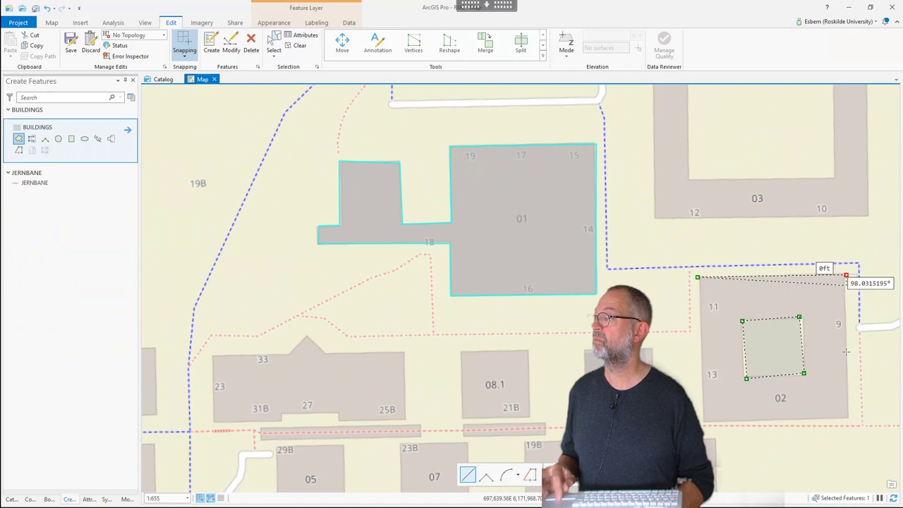
{"action": "left_click", "coordinate": [848, 418]}
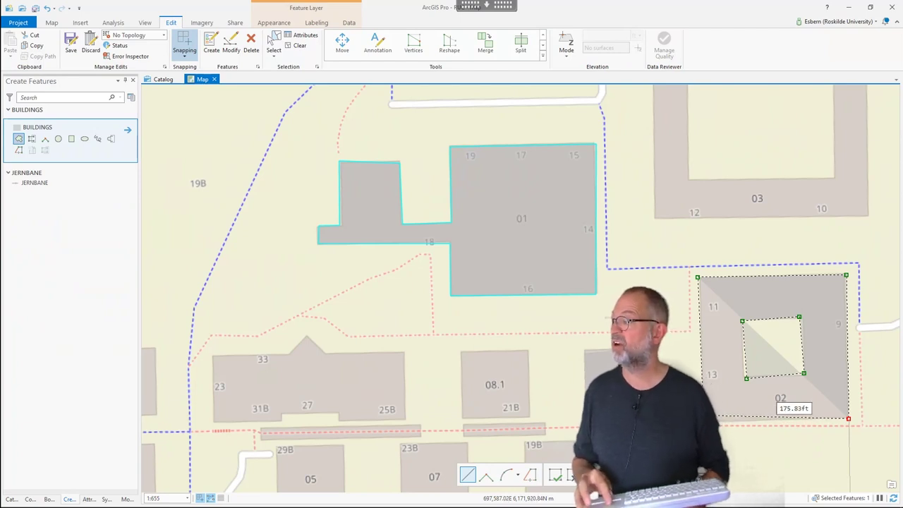
{"action": "double_click", "coordinate": [849, 420]}
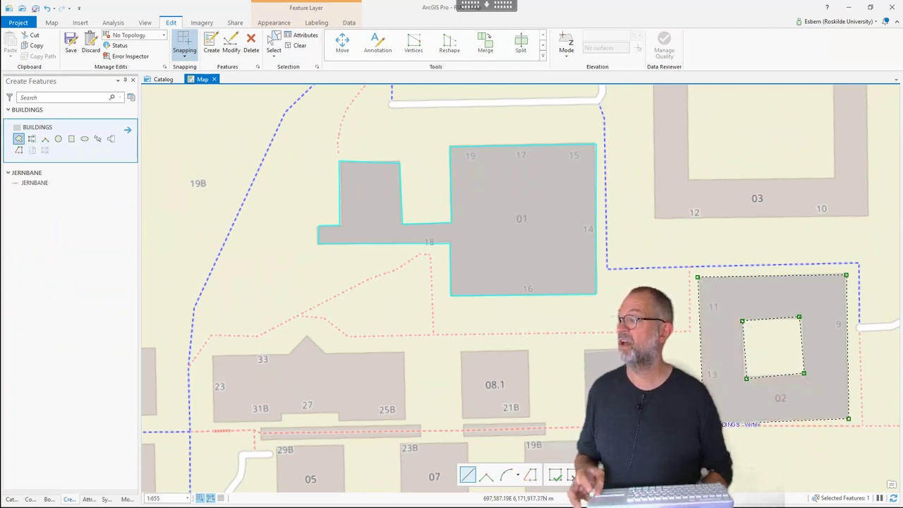
{"action": "right_click", "coordinate": [701, 336]}
{"action": "left_click", "coordinate": [749, 412]}
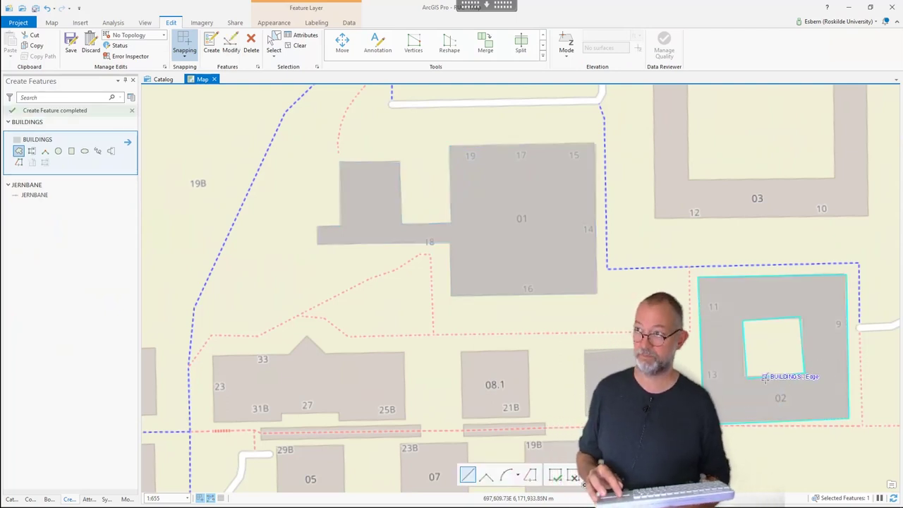
{"action": "left_click", "coordinate": [763, 375]}
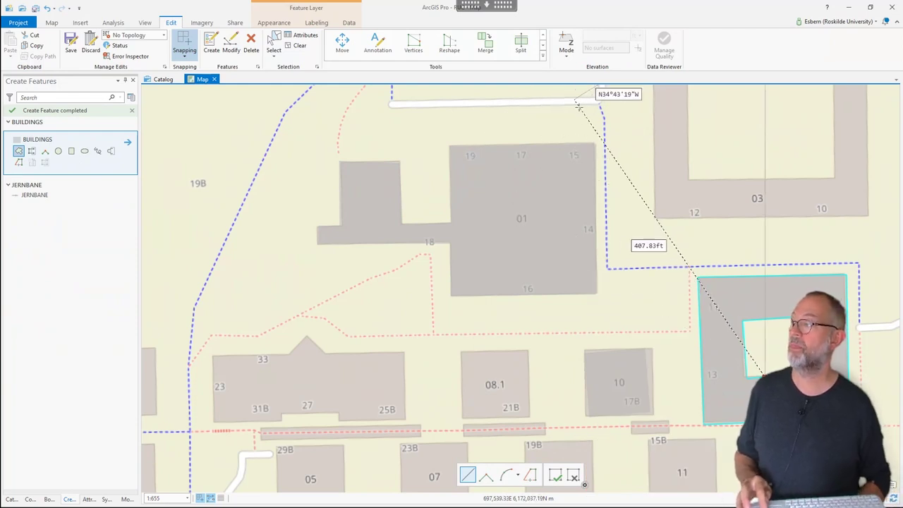
{"action": "key", "text": "Escape"}
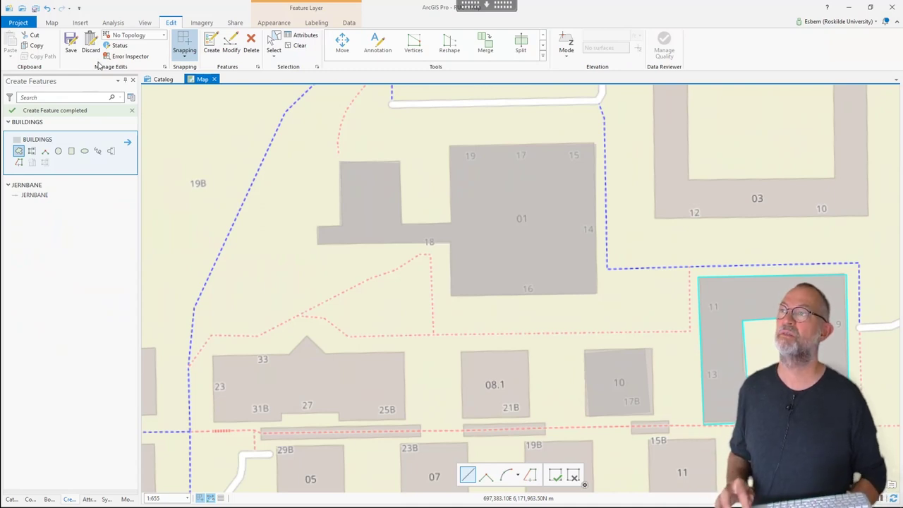
Select building 01's polygon and set its USE attribute to admin and students to 500.
{"action": "left_click", "coordinate": [274, 48]}
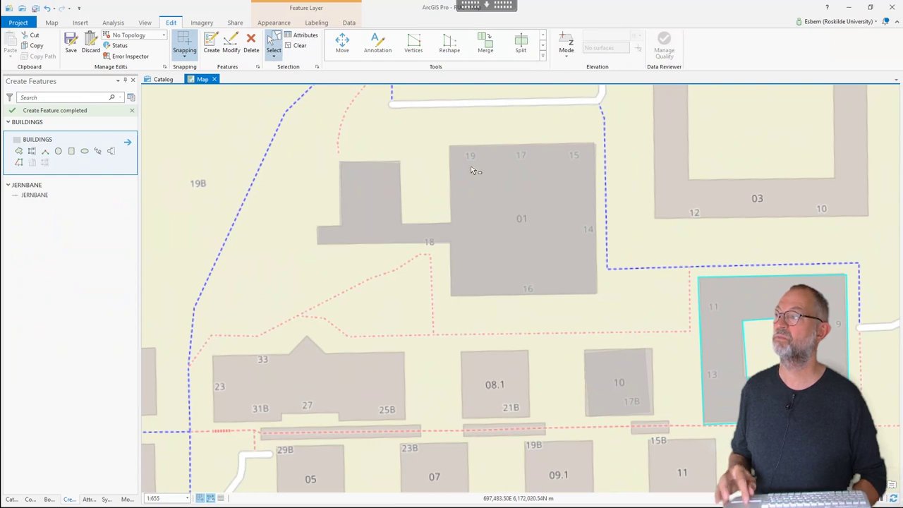
{"action": "left_click", "coordinate": [487, 187]}
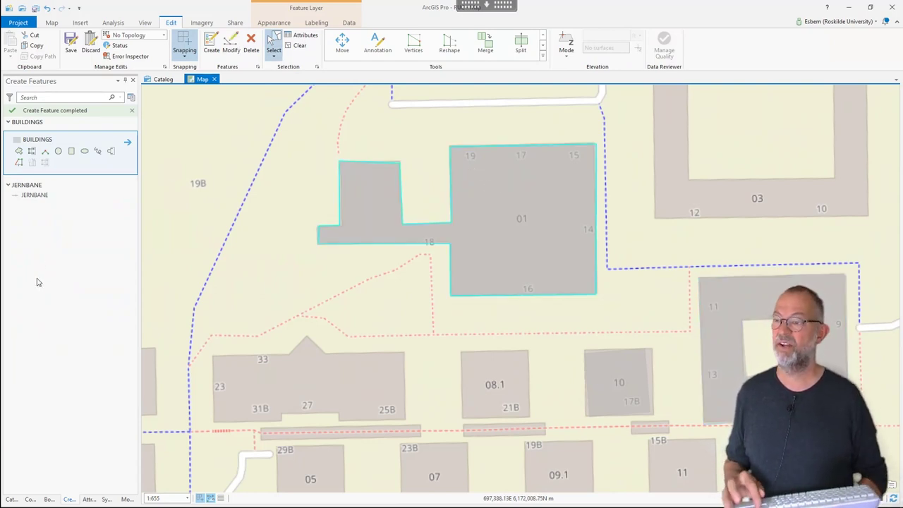
{"action": "left_click", "coordinate": [93, 500]}
{"action": "left_click", "coordinate": [77, 314]}
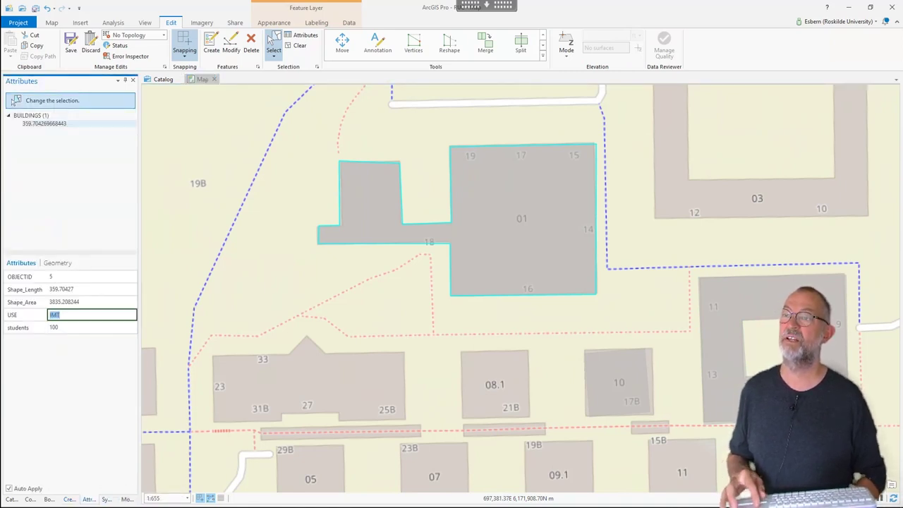
{"action": "type", "text": "s"}
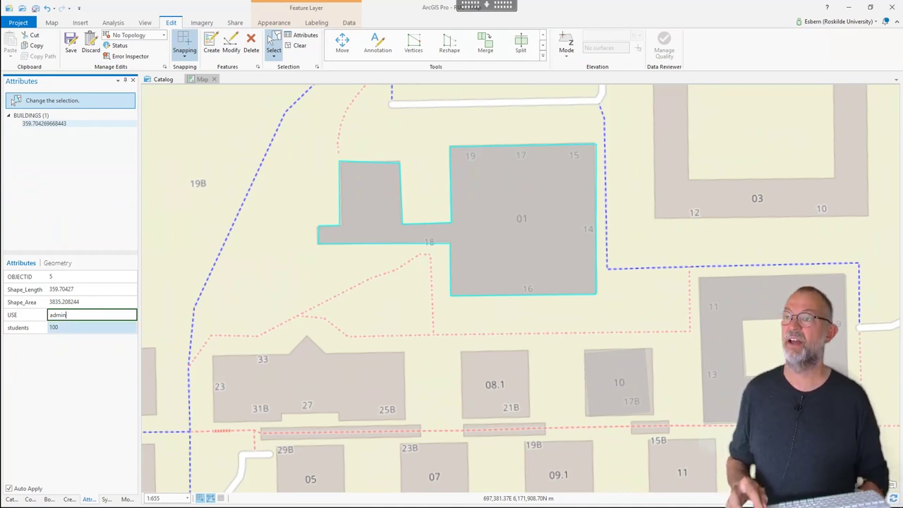
{"action": "key", "text": "Tab"}
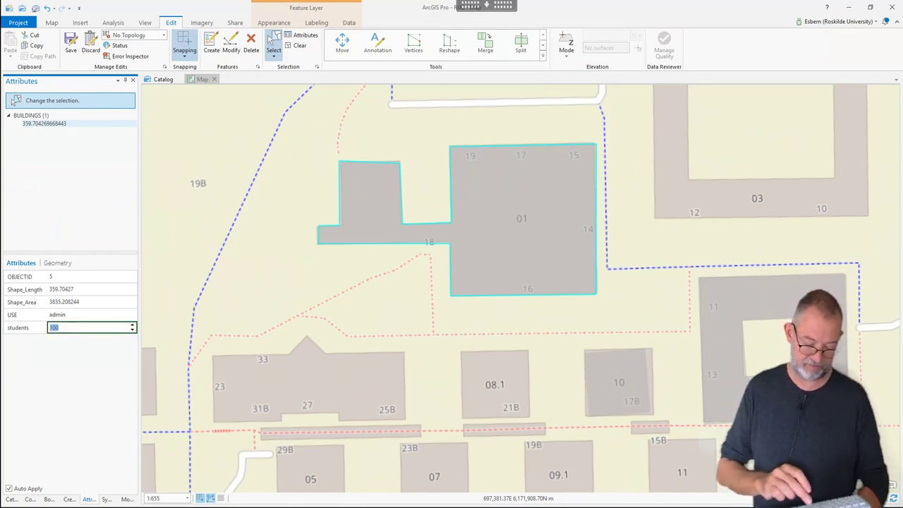
{"action": "type", "text": "5"}
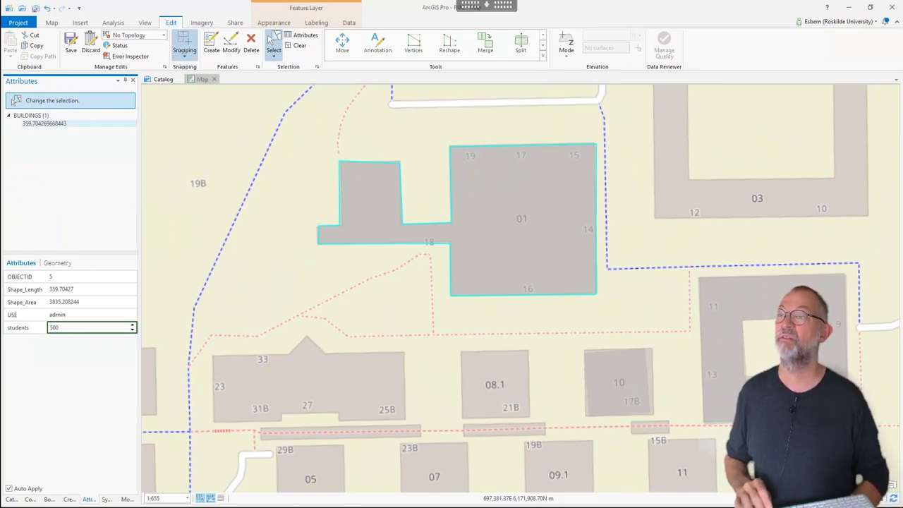
{"action": "key", "text": "Return"}
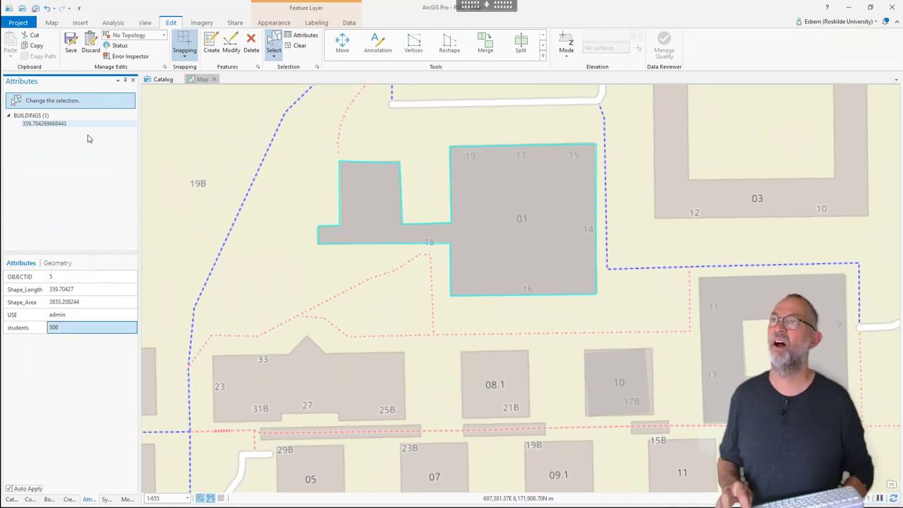
Save all edits and set the map scale to 1:2,500.
{"action": "left_click", "coordinate": [78, 54]}
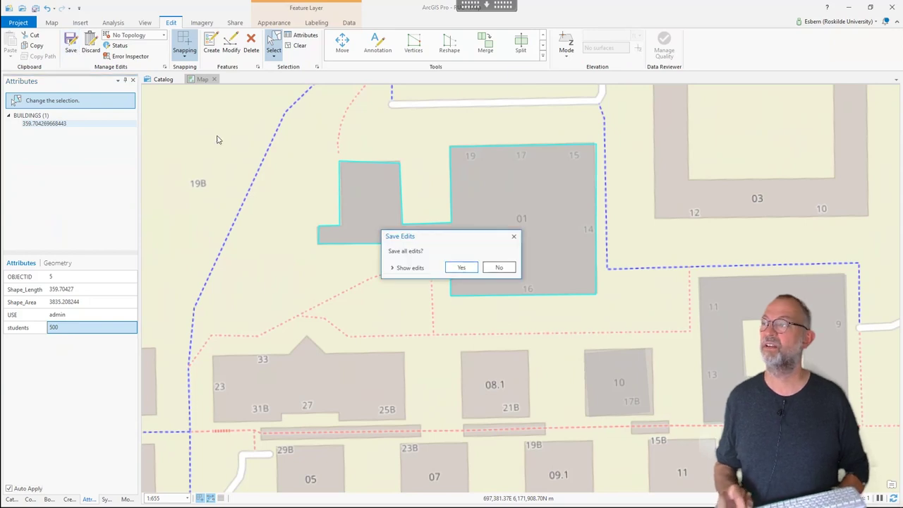
{"action": "left_click", "coordinate": [462, 267]}
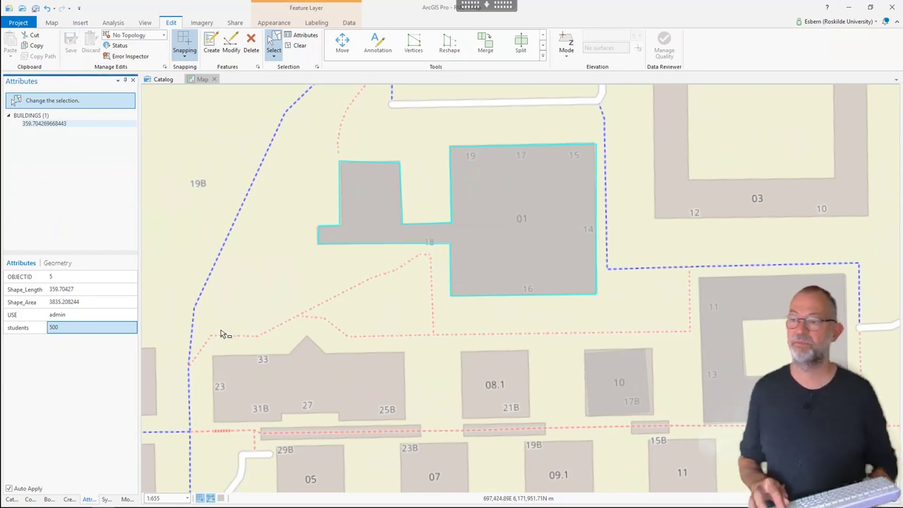
{"action": "left_click", "coordinate": [188, 499]}
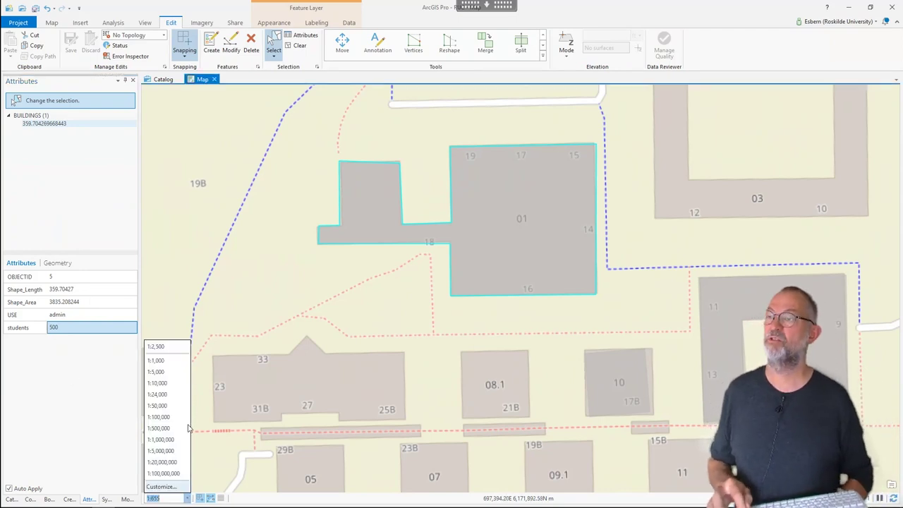
{"action": "left_click", "coordinate": [156, 346]}
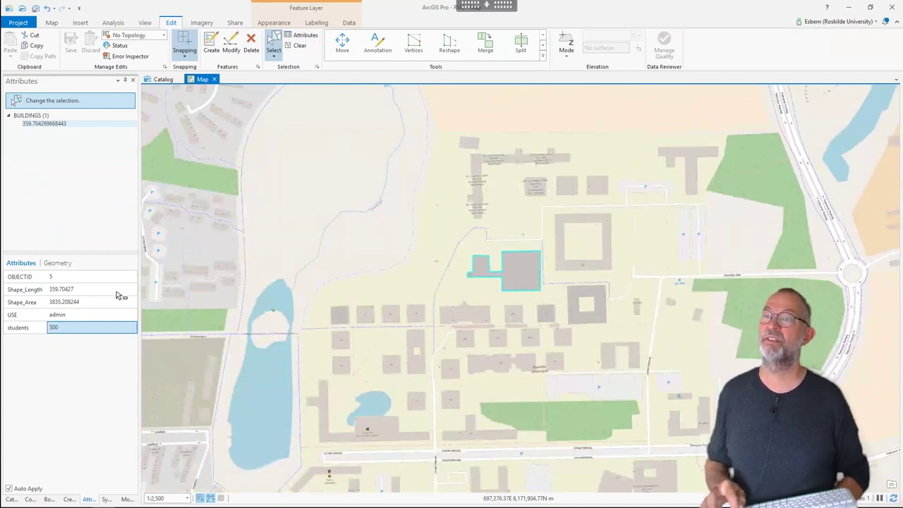
Symbolize the BUILDINGS layer with unique values based on the USE field, and display the layer's feature creation templates.
{"action": "left_click", "coordinate": [30, 499]}
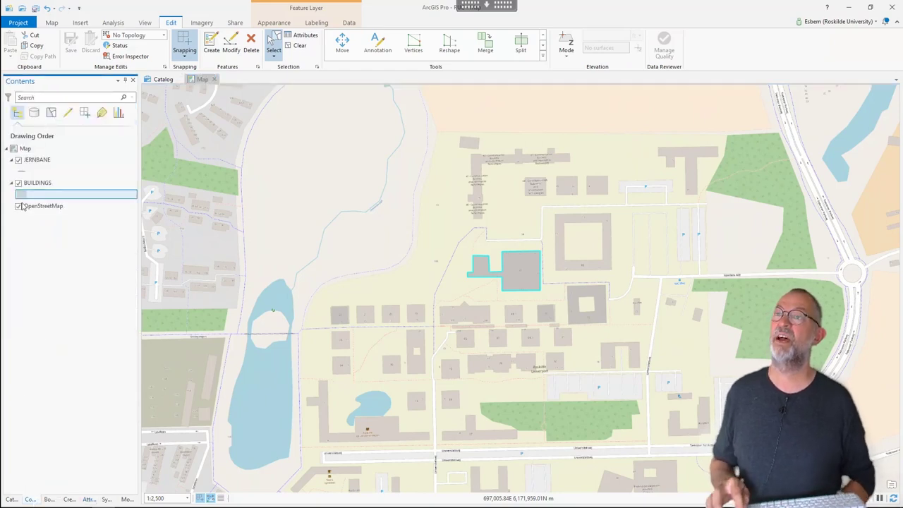
{"action": "right_click", "coordinate": [48, 186]}
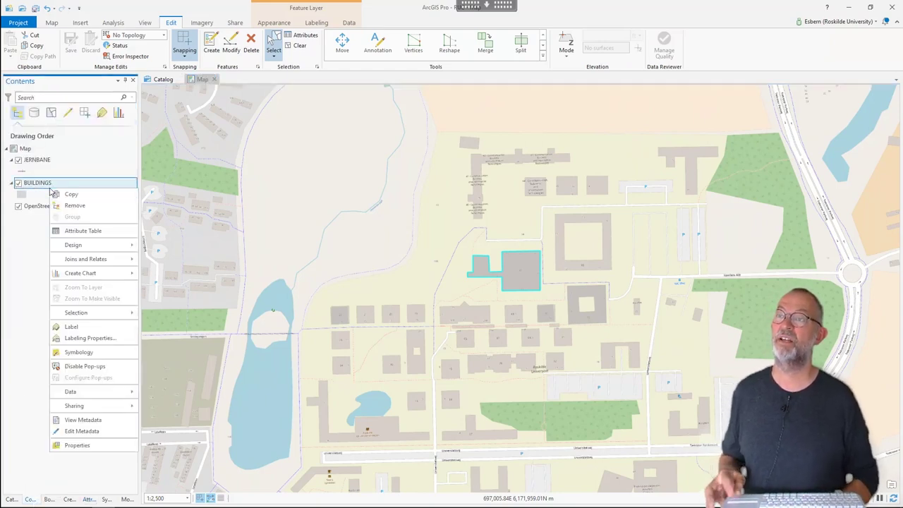
{"action": "left_click", "coordinate": [78, 352]}
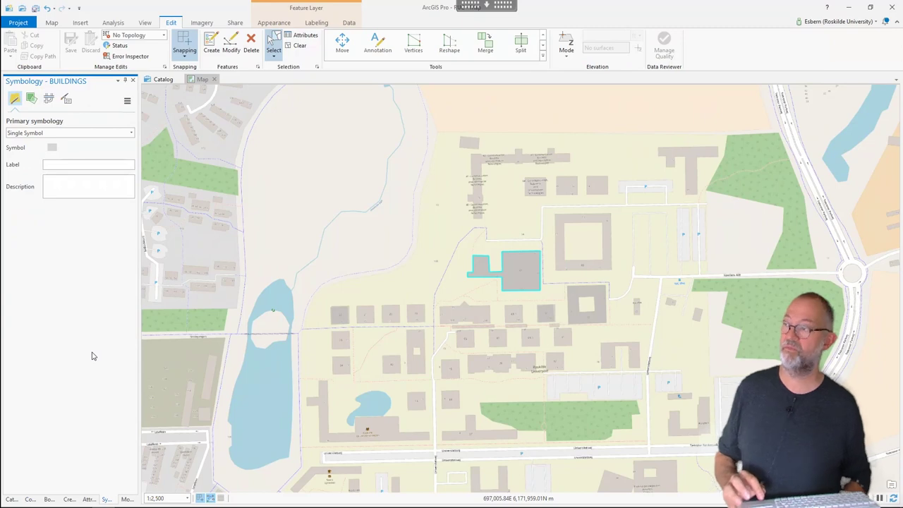
{"action": "left_click", "coordinate": [131, 134]}
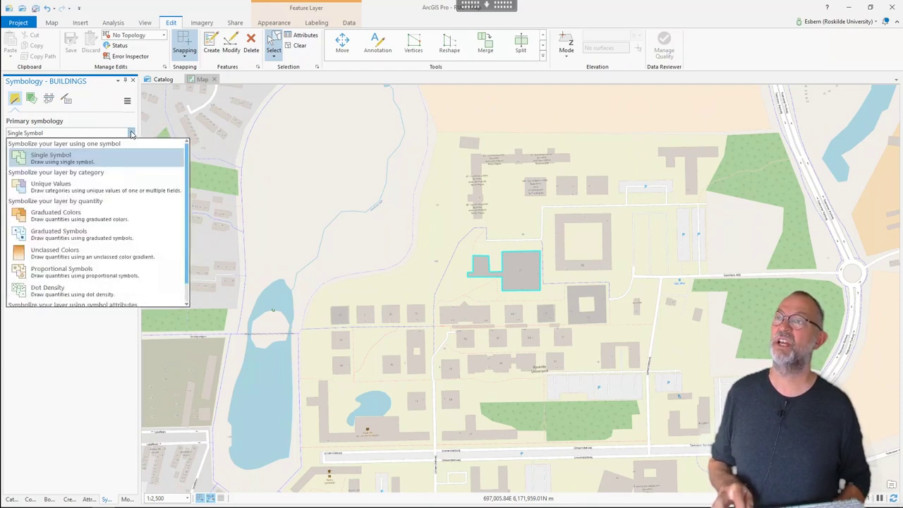
{"action": "left_click", "coordinate": [96, 193]}
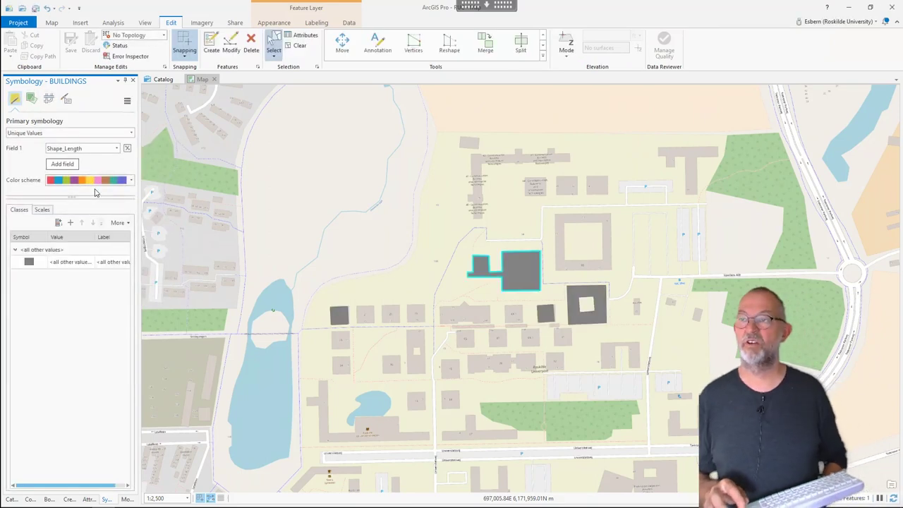
{"action": "left_click", "coordinate": [116, 149]}
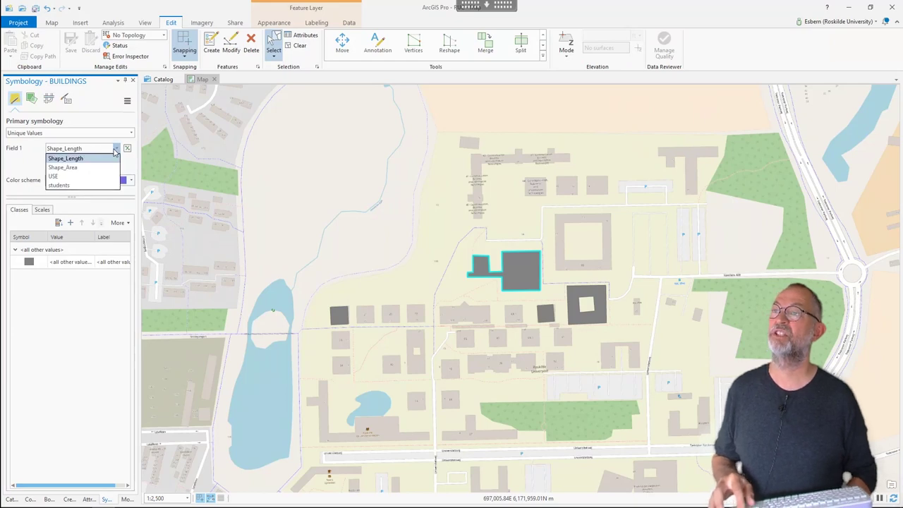
{"action": "left_click", "coordinate": [80, 176]}
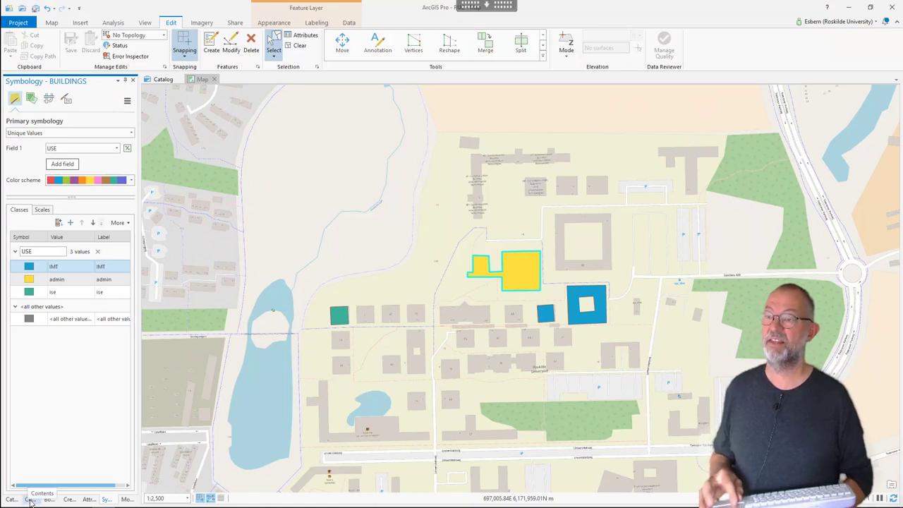
{"action": "left_click", "coordinate": [71, 500]}
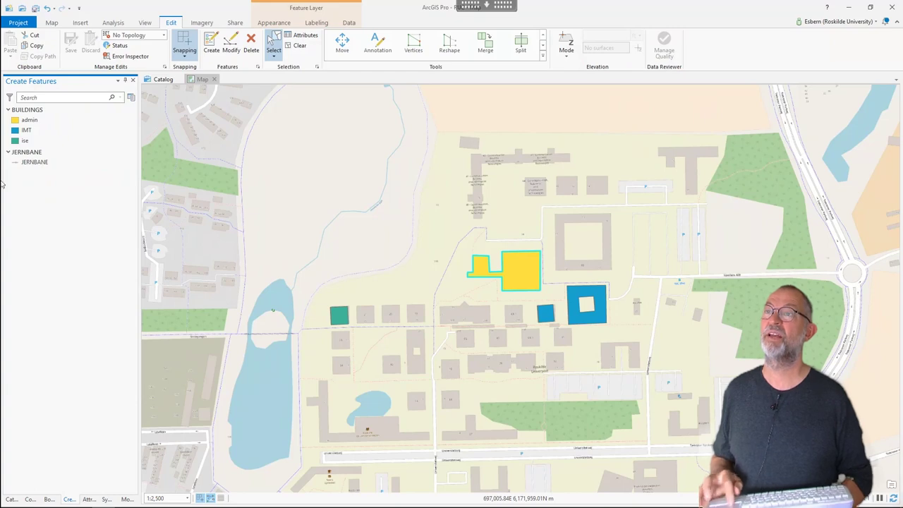
Draw a rectangular admin building of about 599 m² over the small square footprint just west of the elongated green area.
{"action": "left_click", "coordinate": [25, 122]}
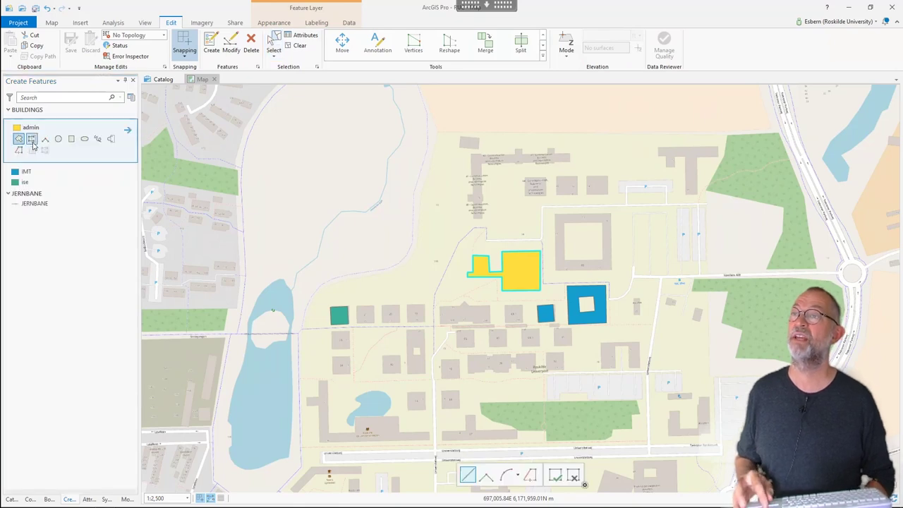
{"action": "left_click", "coordinate": [71, 140]}
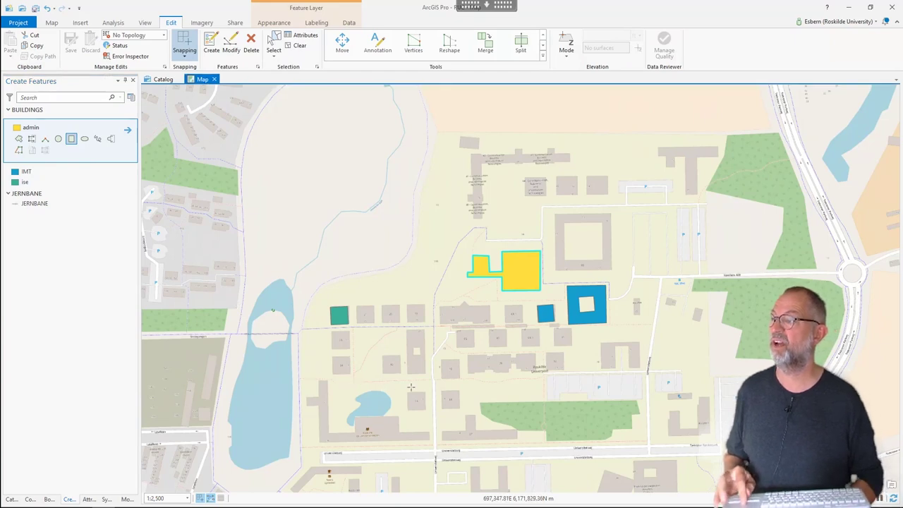
{"action": "left_click", "coordinate": [460, 392]}
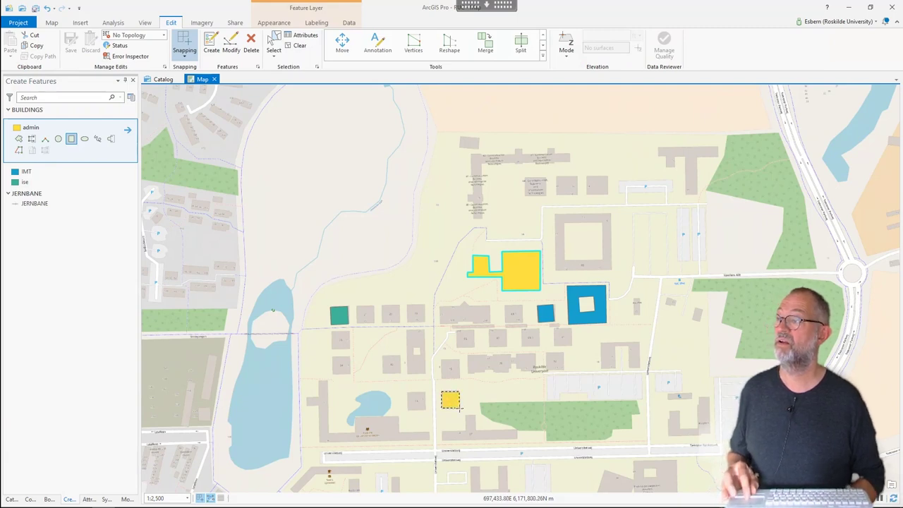
{"action": "left_click", "coordinate": [459, 410]}
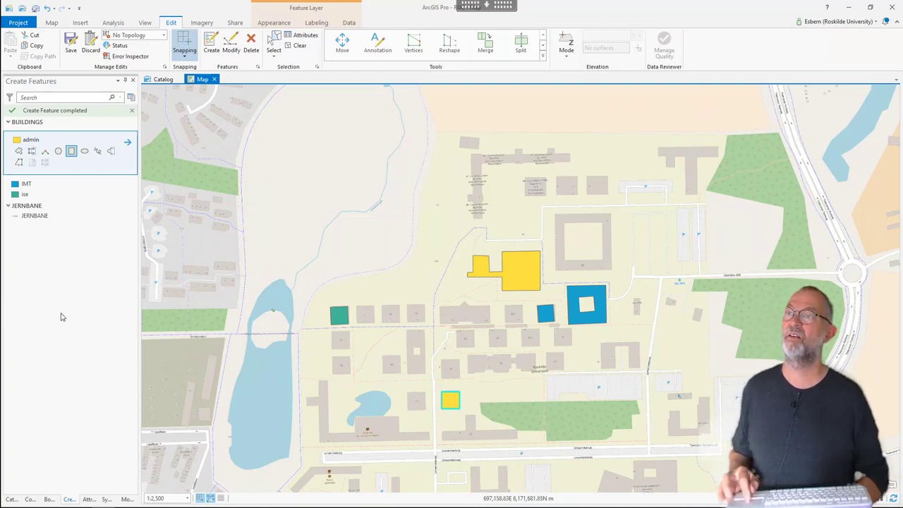
Set the students attribute of the new admin building to 20.
{"action": "left_click", "coordinate": [89, 498]}
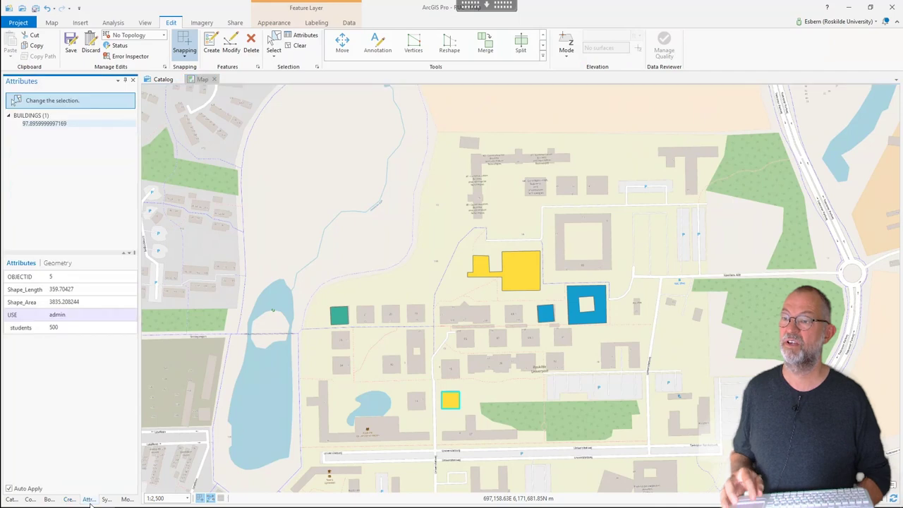
{"action": "left_click", "coordinate": [67, 327]}
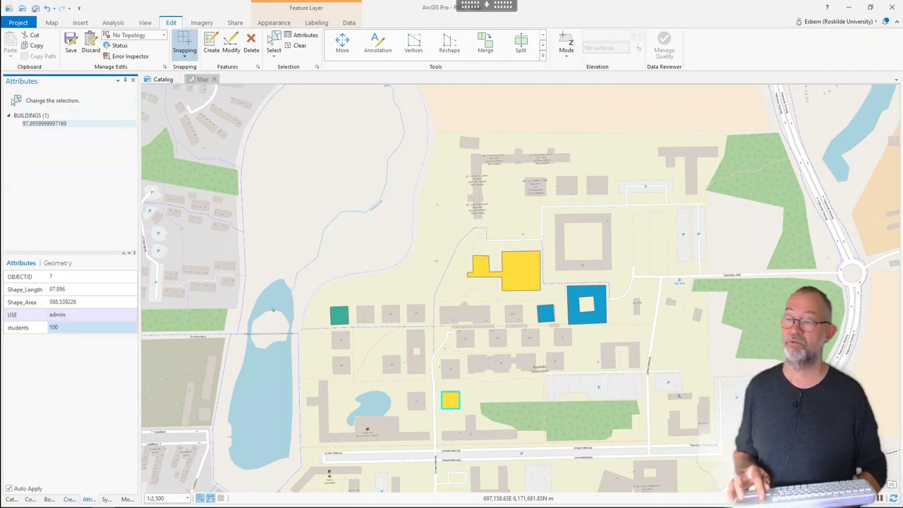
{"action": "left_click", "coordinate": [40, 330]}
{"action": "mouse_move", "coordinate": [40, 329]}
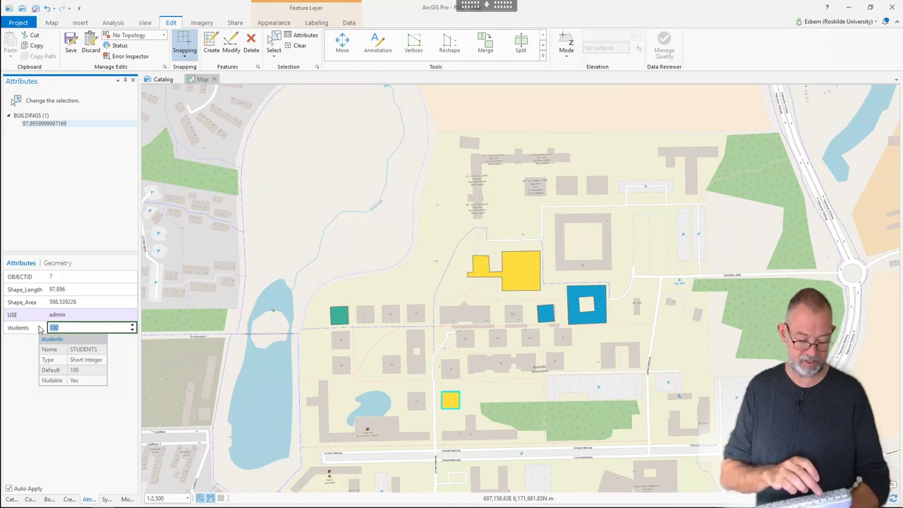
{"action": "type", "text": "20"}
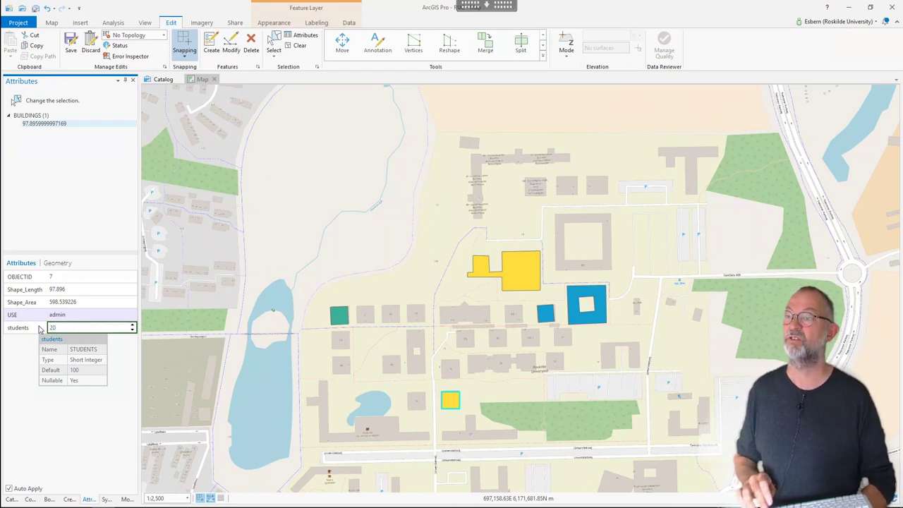
{"action": "key", "text": "Return"}
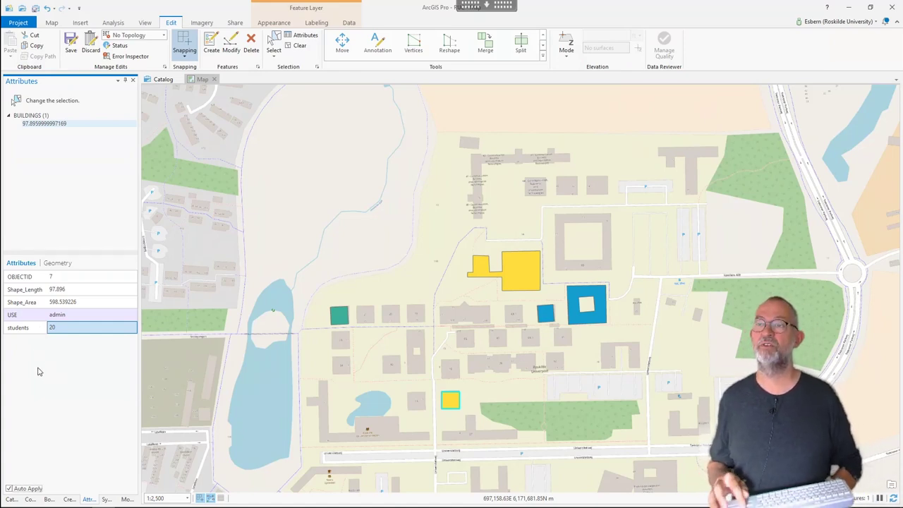
Open the BUILDINGS layer's symbology settings to review its unique-value classes.
{"action": "left_click", "coordinate": [29, 500]}
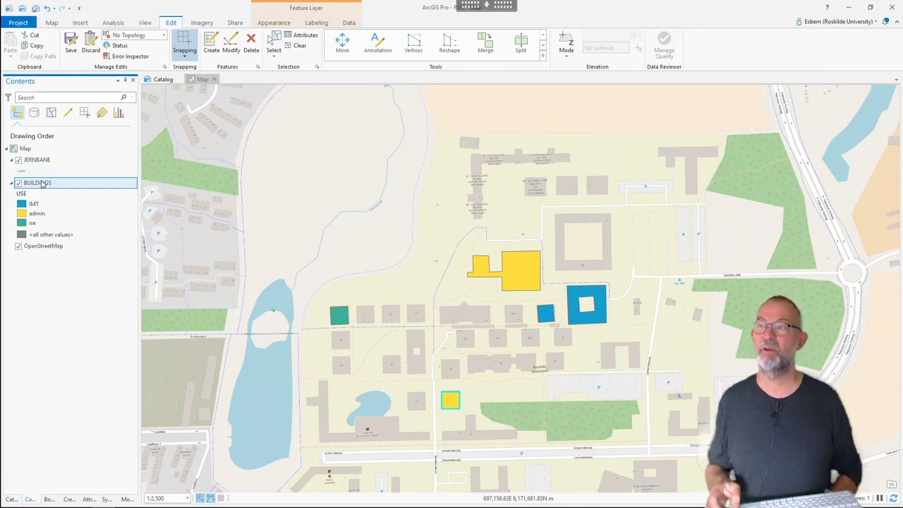
{"action": "right_click", "coordinate": [42, 184]}
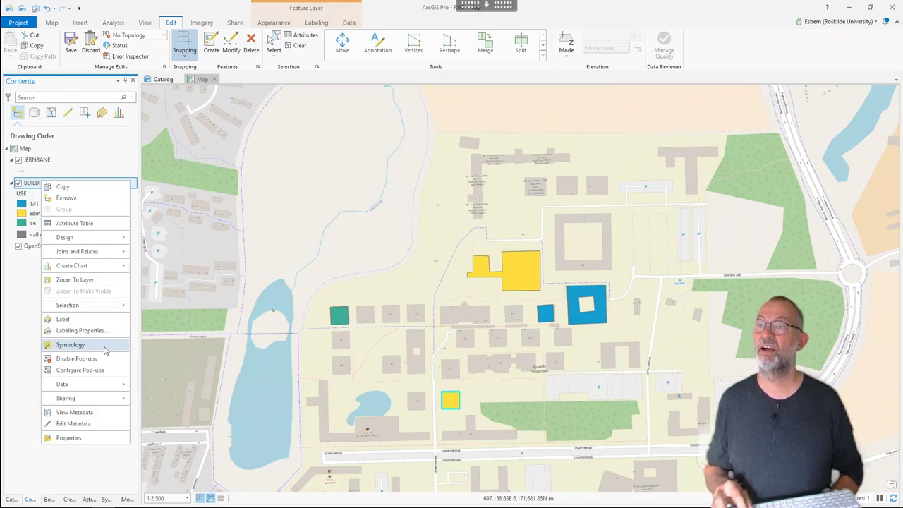
{"action": "left_click", "coordinate": [70, 344]}
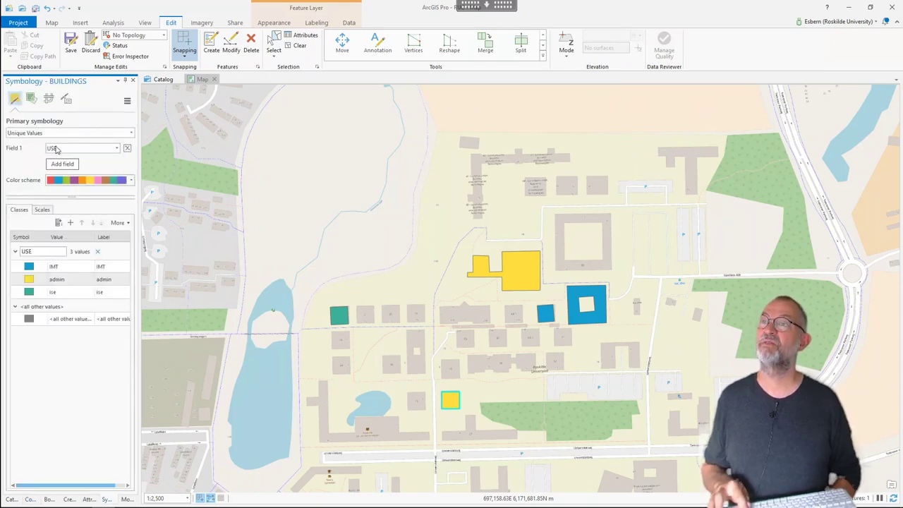
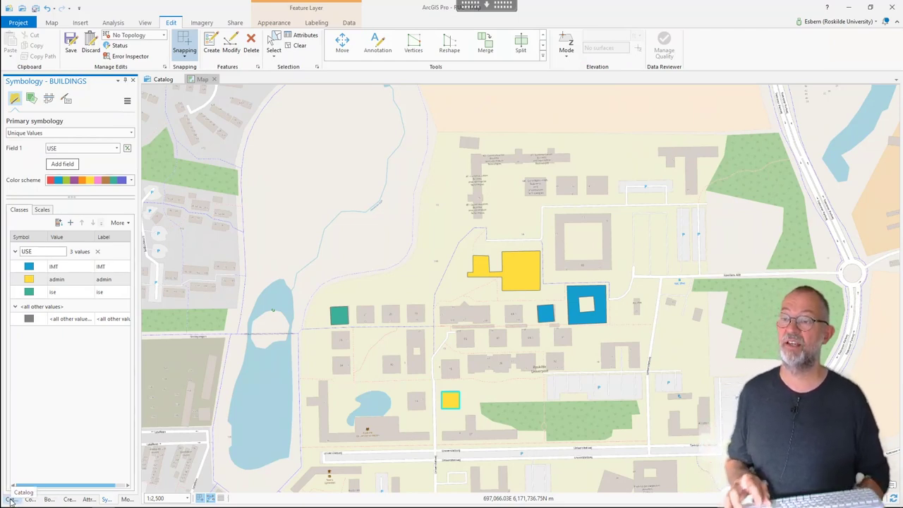
Start a new feature class in RUC.gdb named path, with the Line type and Z values disabled.
{"action": "left_click", "coordinate": [10, 500]}
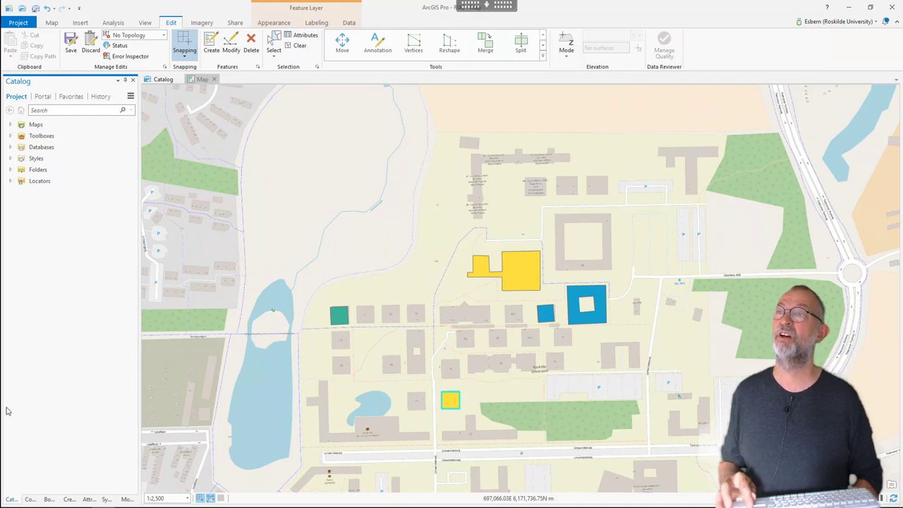
{"action": "left_click", "coordinate": [12, 147]}
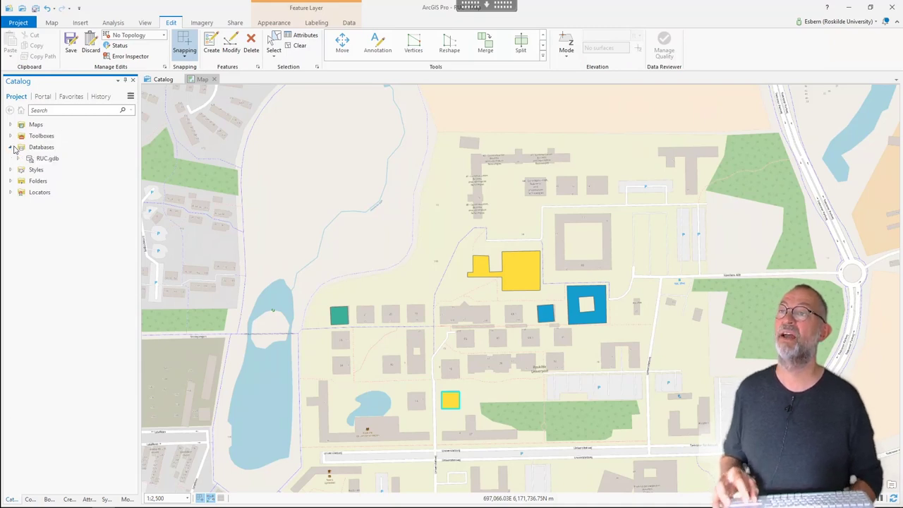
{"action": "right_click", "coordinate": [43, 162]}
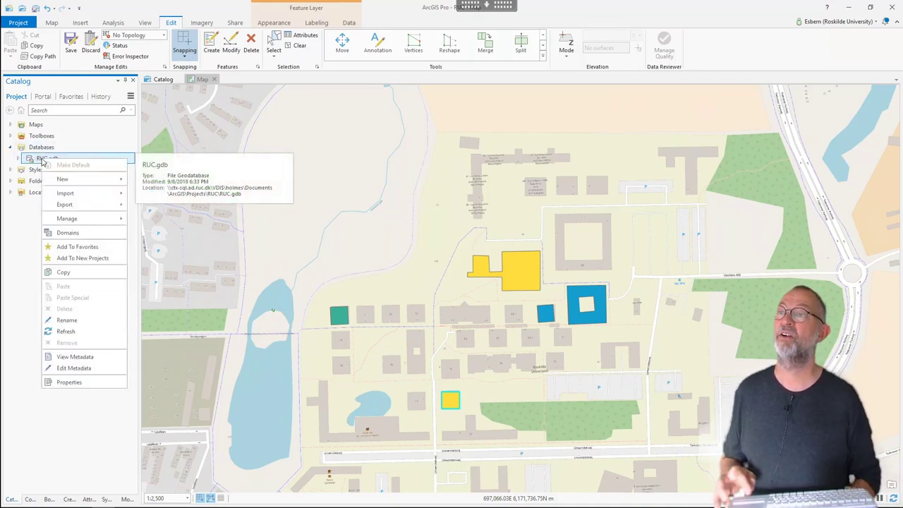
{"action": "mouse_move", "coordinate": [98, 184]}
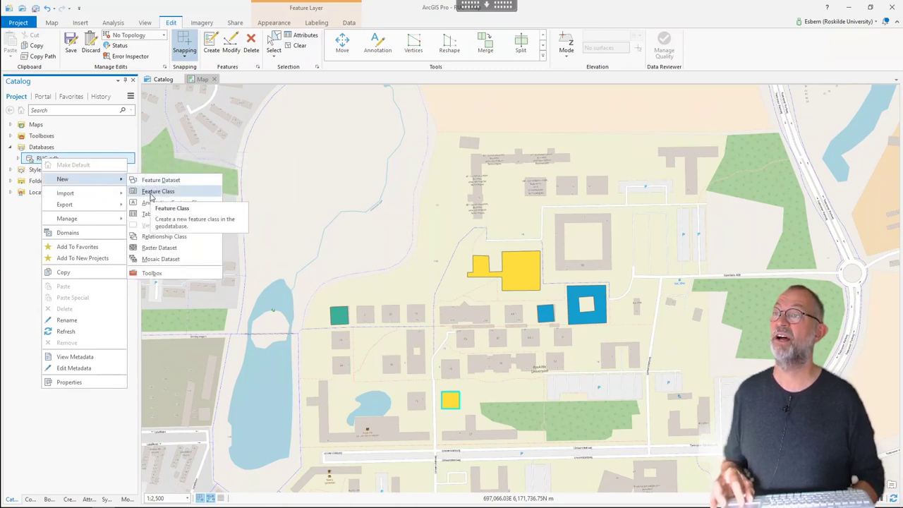
{"action": "left_click", "coordinate": [151, 194]}
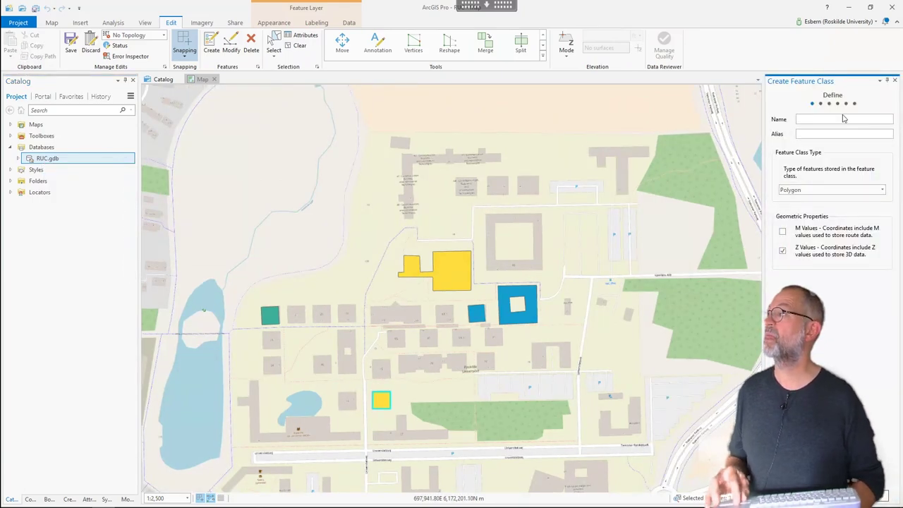
{"action": "type", "text": "path"}
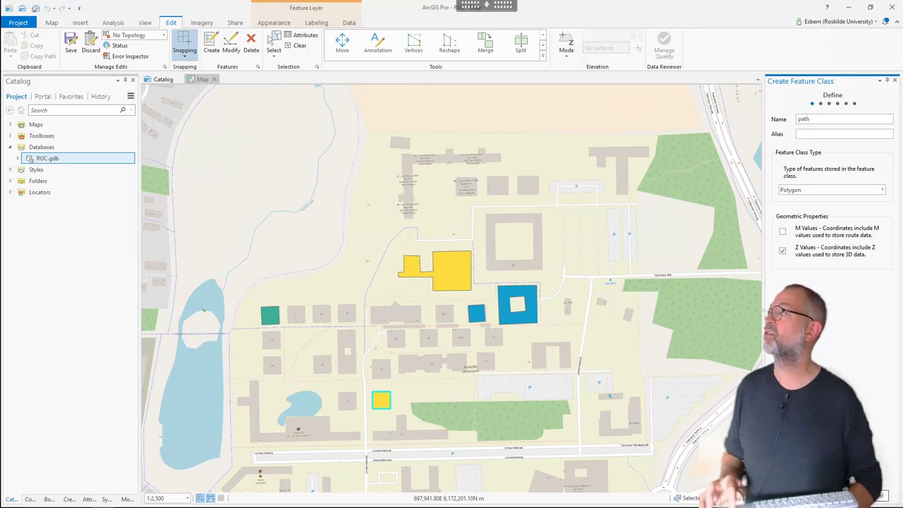
{"action": "left_click", "coordinate": [831, 192]}
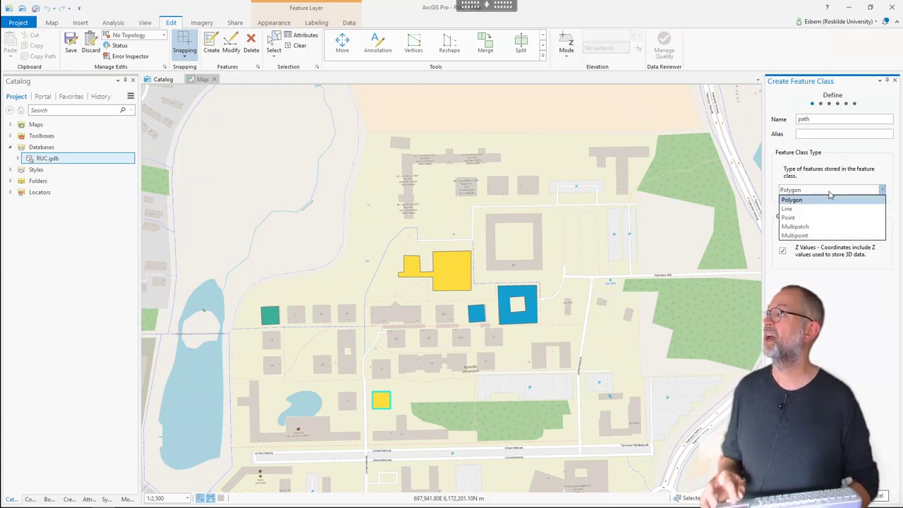
{"action": "left_click", "coordinate": [820, 208]}
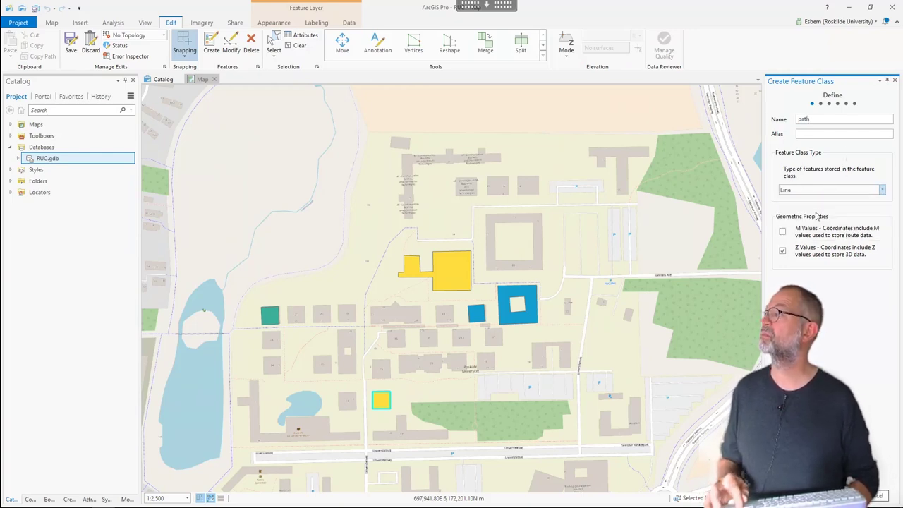
{"action": "left_click", "coordinate": [784, 251]}
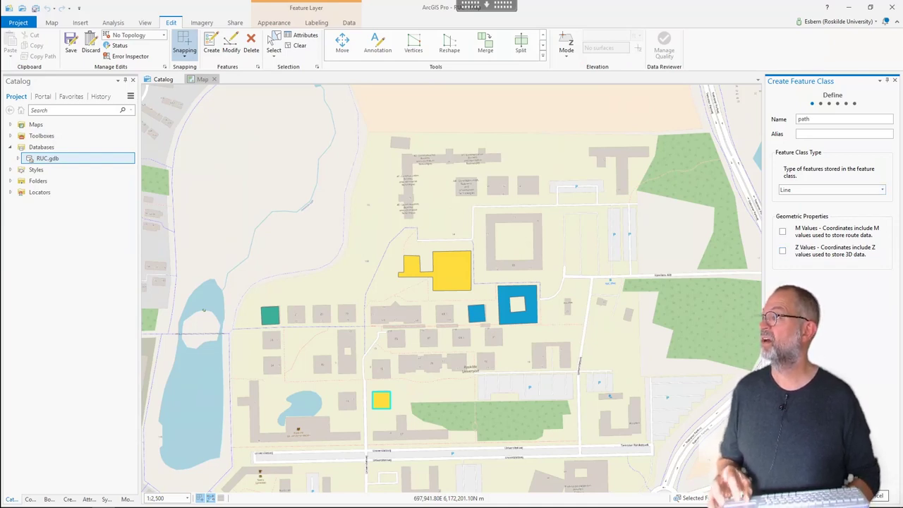
Create the path feature class in ETRS 1989 UTM Zone 32N with default tolerance and storage, and discard the stray map sketch.
{"action": "left_click", "coordinate": [808, 496]}
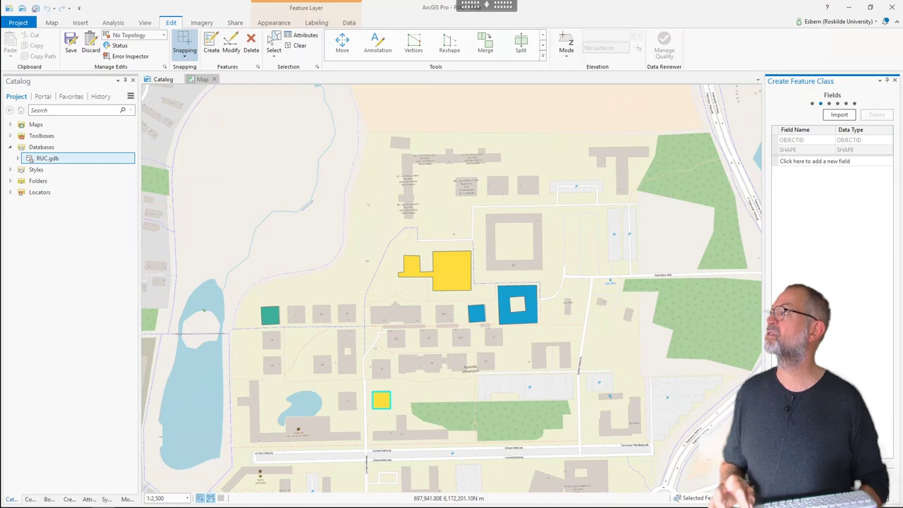
{"action": "left_click", "coordinate": [808, 496]}
{"action": "left_click", "coordinate": [808, 496]}
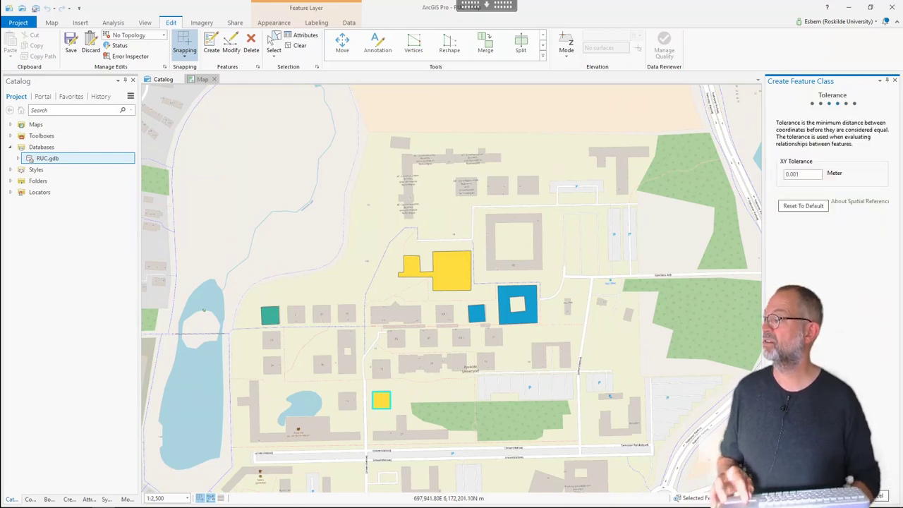
{"action": "left_click", "coordinate": [783, 496]}
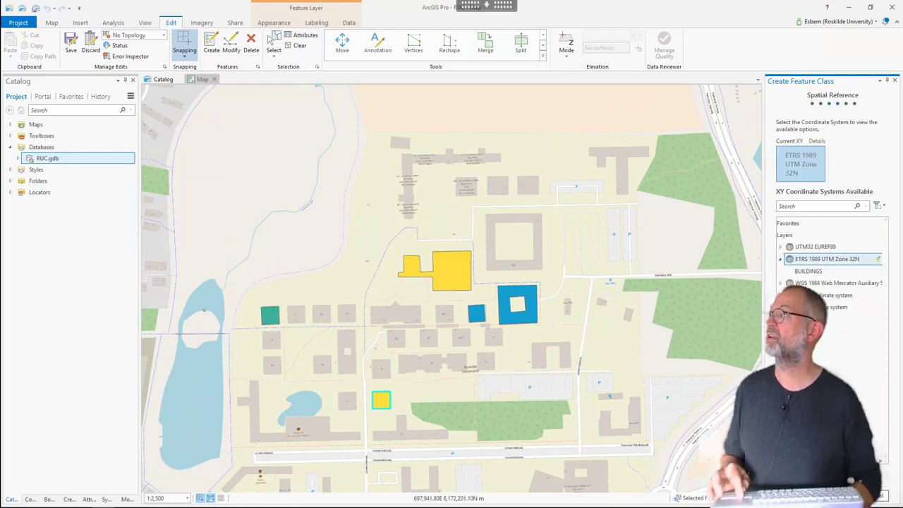
{"action": "left_click", "coordinate": [809, 167]}
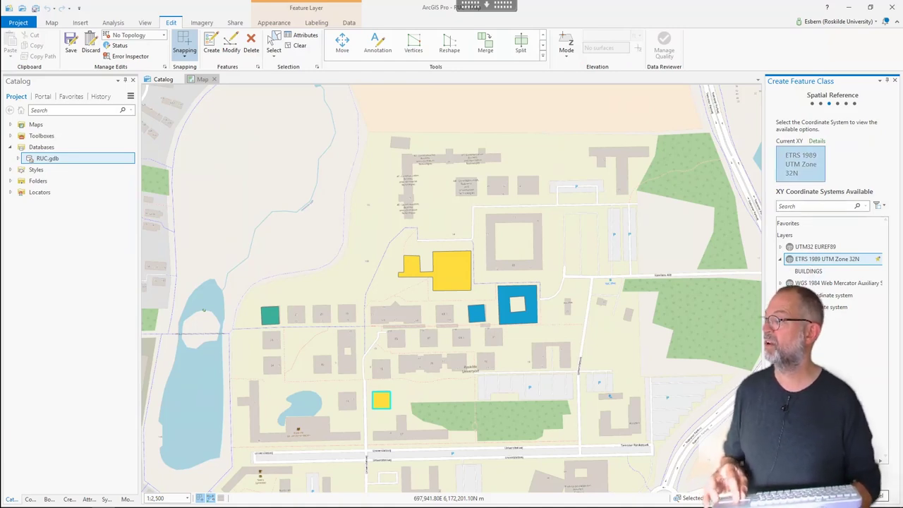
{"action": "left_click", "coordinate": [819, 496]}
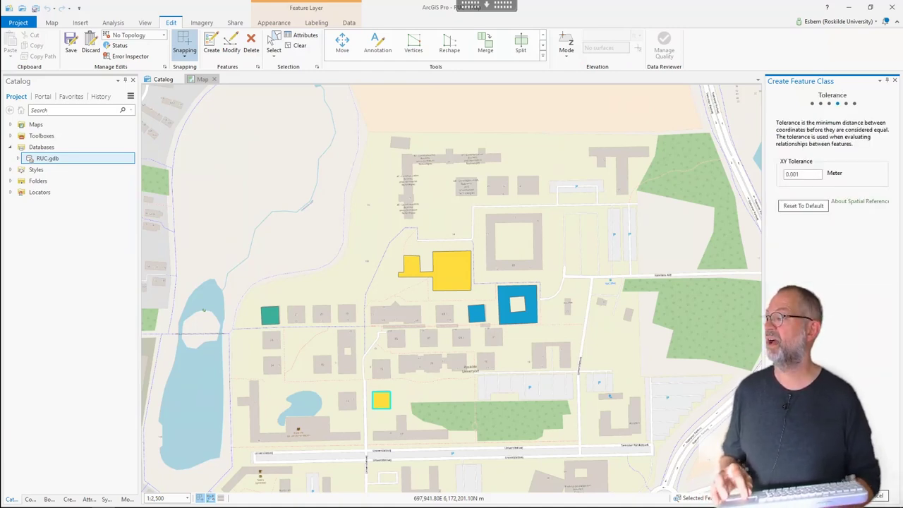
{"action": "left_click", "coordinate": [818, 496]}
{"action": "left_click", "coordinate": [818, 496]}
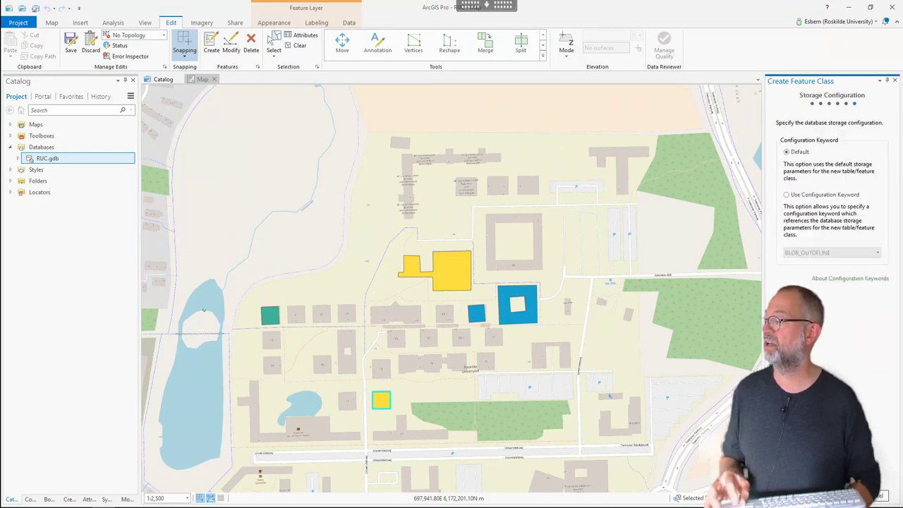
{"action": "left_click", "coordinate": [818, 496]}
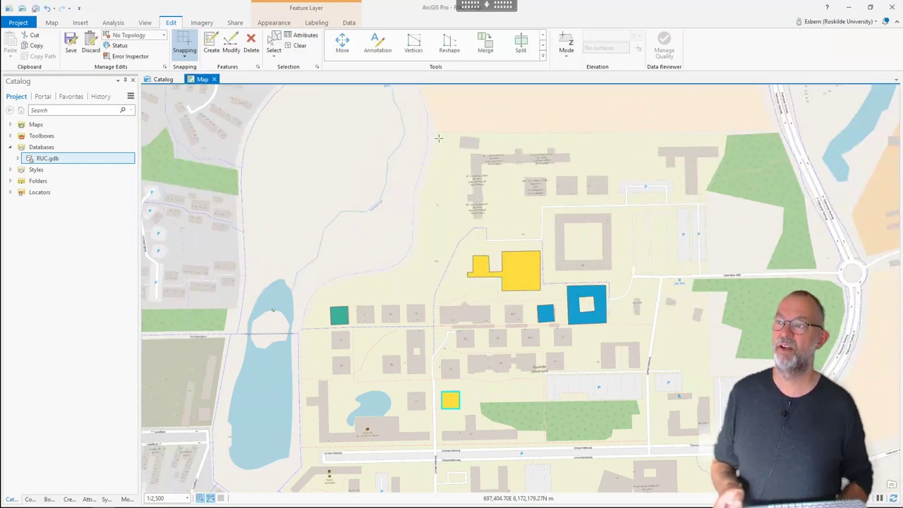
{"action": "left_click", "coordinate": [436, 139]}
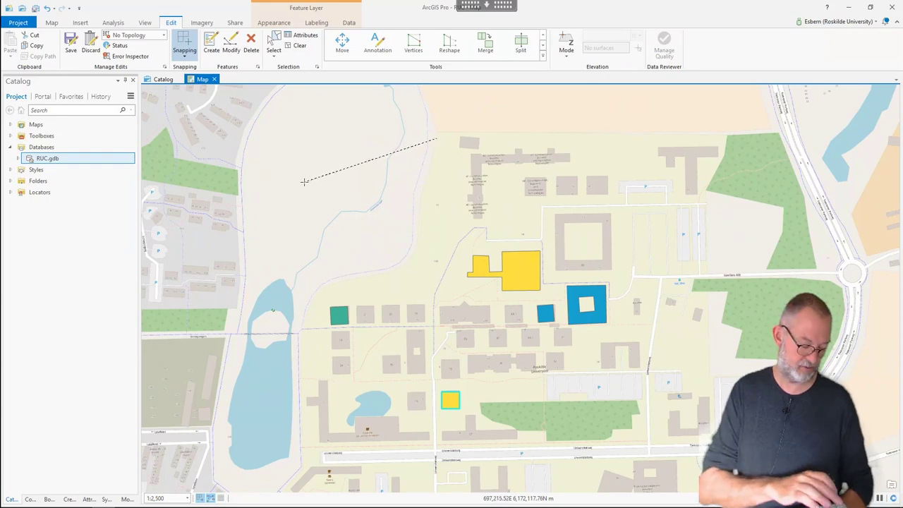
{"action": "key", "text": "Escape"}
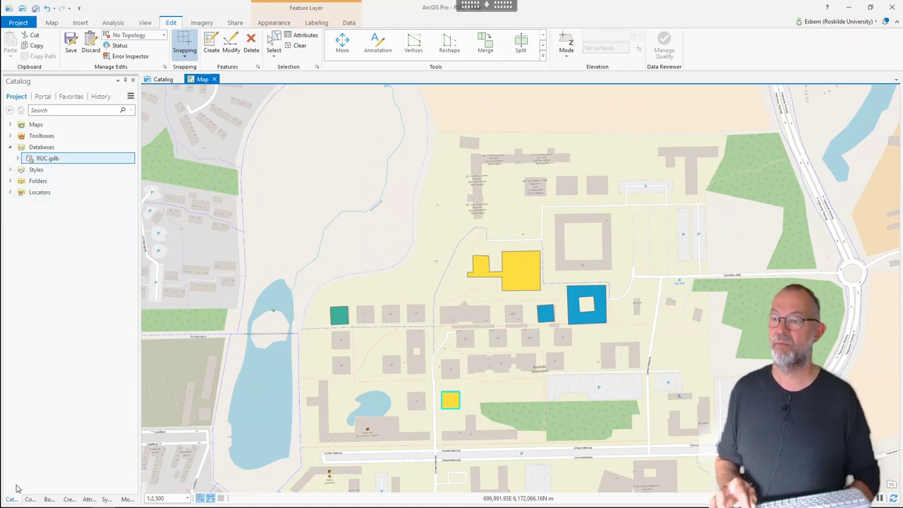
Check the map's layer list for the path layer and return to the project's databases.
{"action": "mouse_move", "coordinate": [11, 501]}
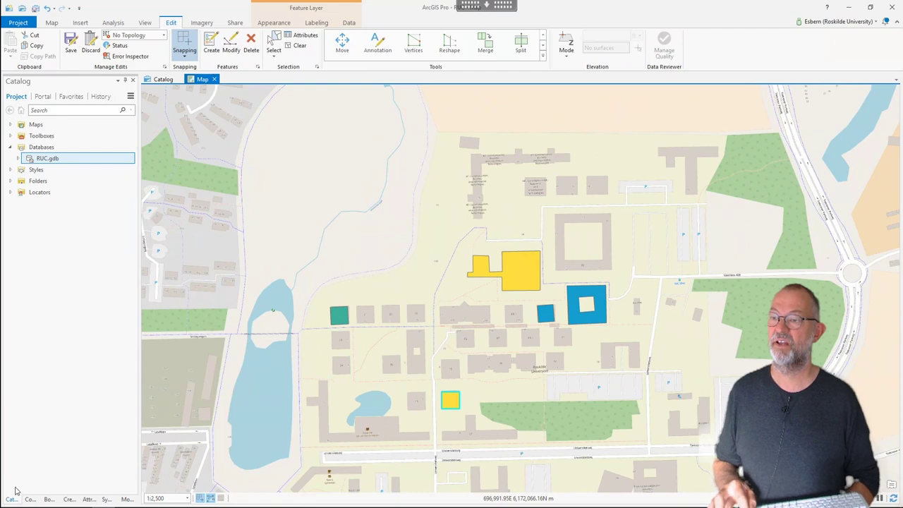
{"action": "left_click", "coordinate": [11, 499]}
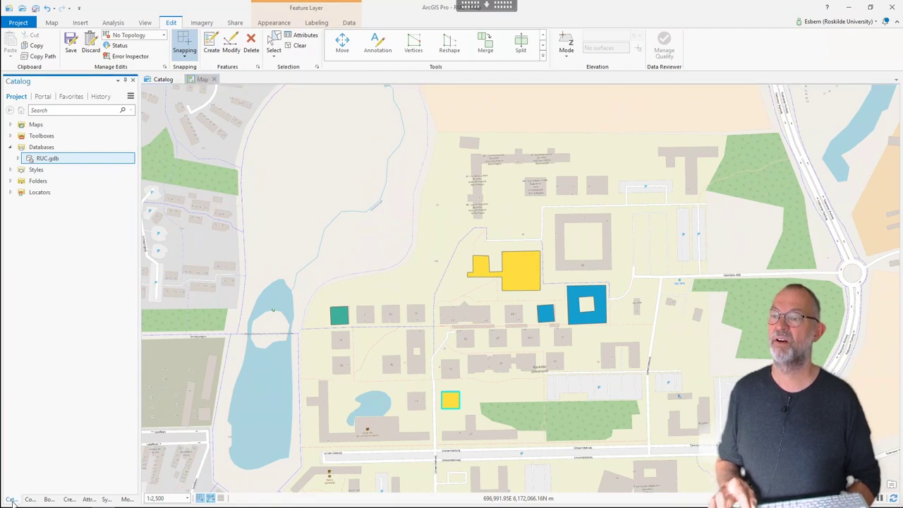
{"action": "left_click", "coordinate": [30, 499]}
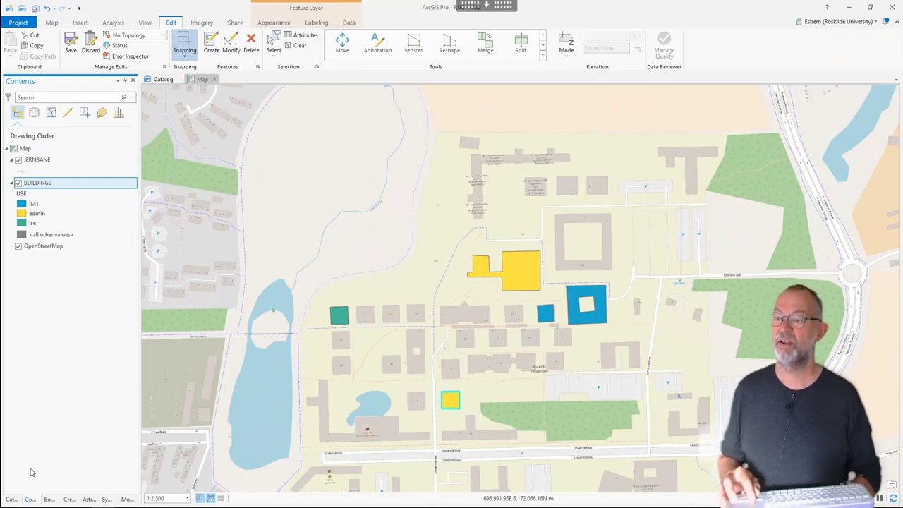
{"action": "left_click", "coordinate": [14, 499]}
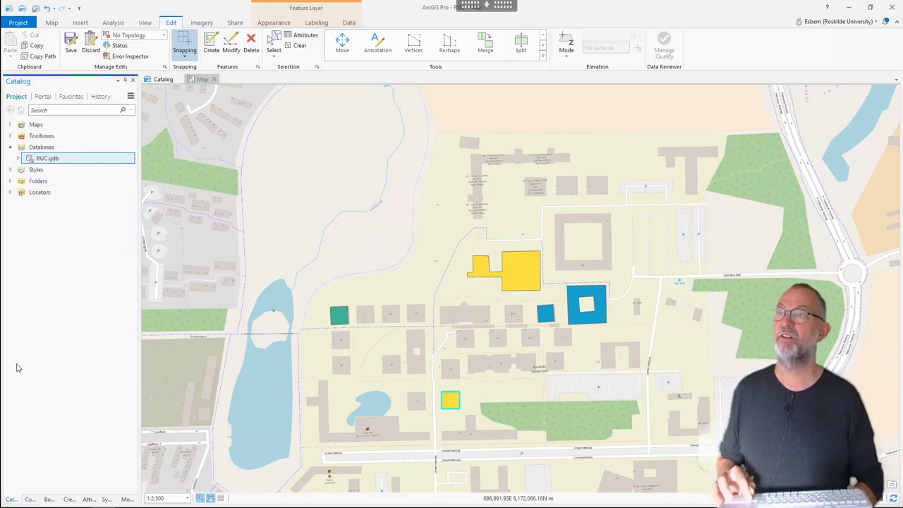
Add the path feature class from RUC.gdb to the current map.
{"action": "left_click", "coordinate": [17, 159]}
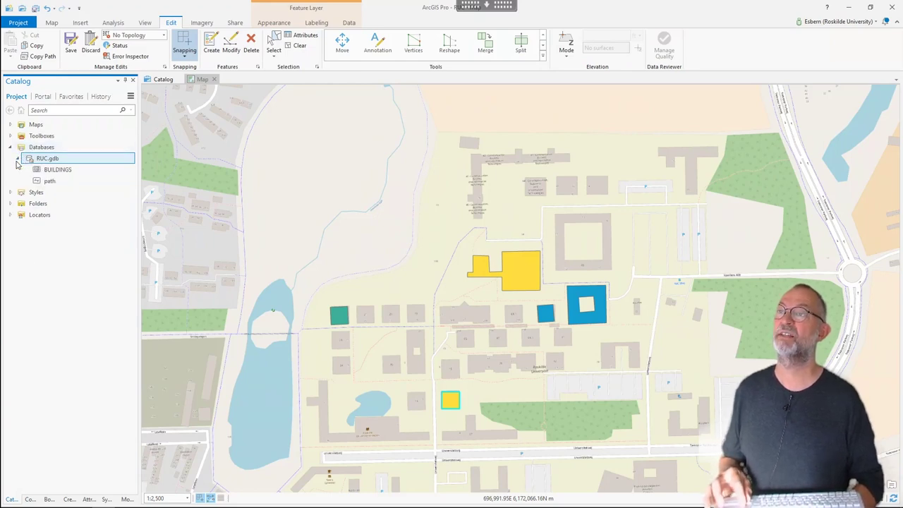
{"action": "left_click", "coordinate": [54, 181]}
{"action": "right_click", "coordinate": [54, 181]}
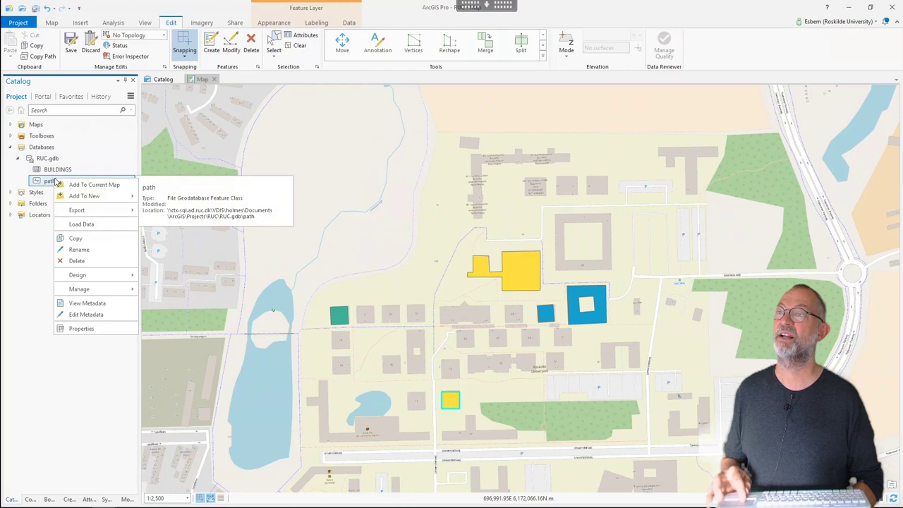
{"action": "left_click", "coordinate": [113, 185]}
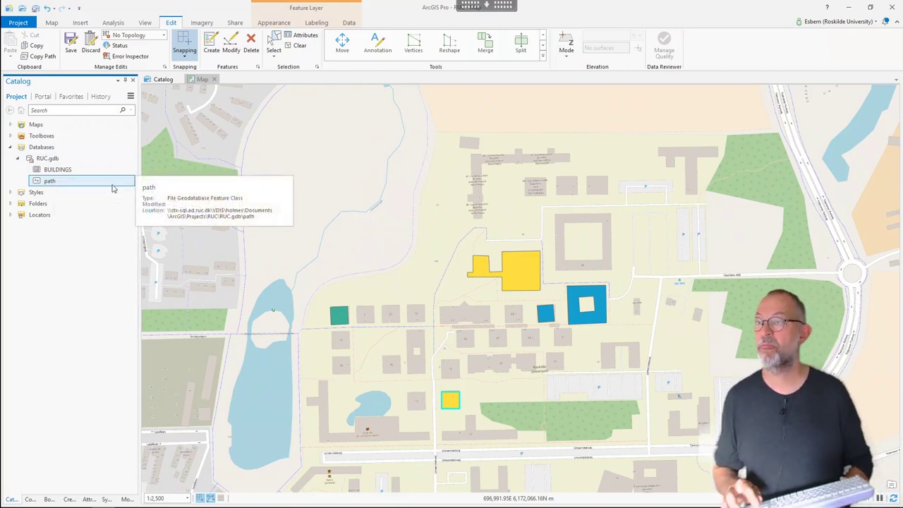
Symbolize the path layer with the orange Highway line symbol from the ArcGIS 2D gallery.
{"action": "left_click", "coordinate": [30, 499]}
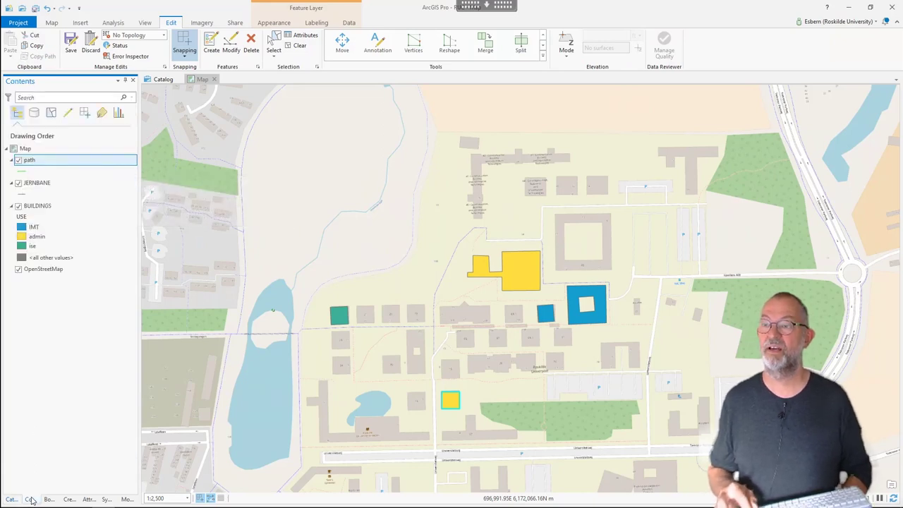
{"action": "left_click", "coordinate": [23, 174]}
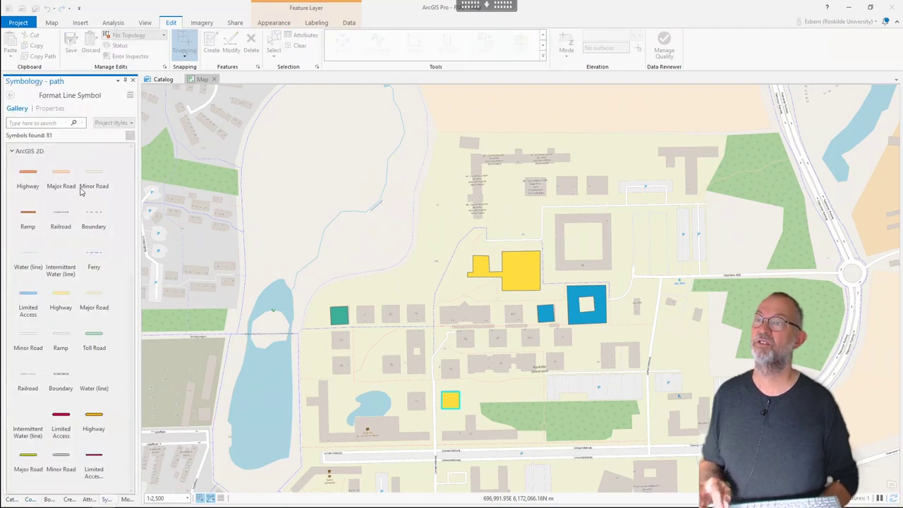
{"action": "left_click", "coordinate": [92, 422]}
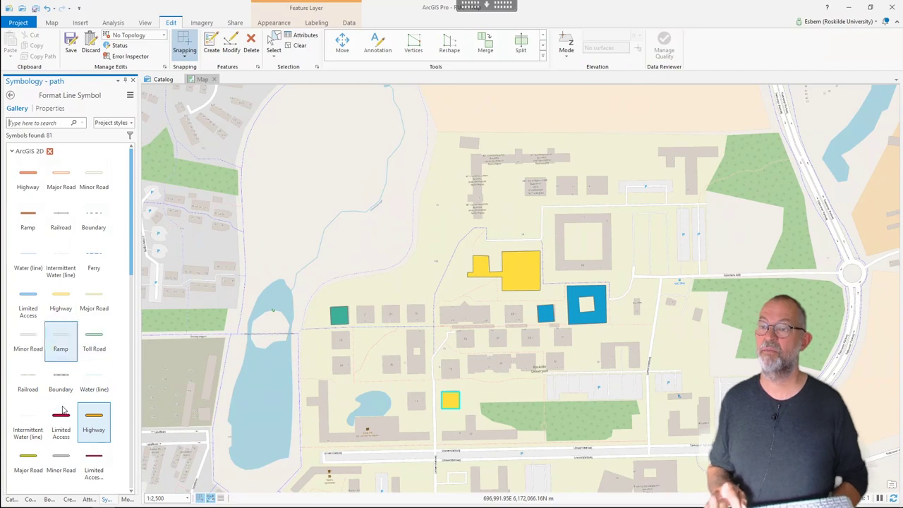
{"action": "left_click", "coordinate": [30, 499]}
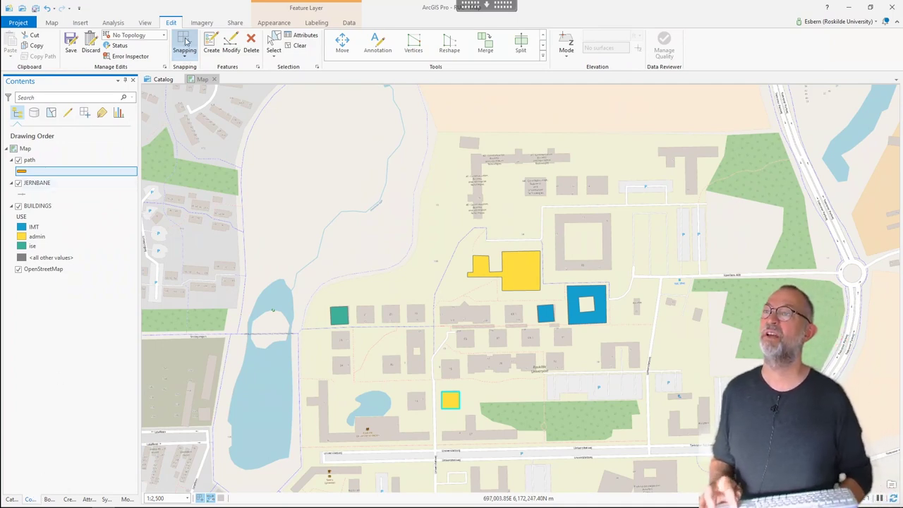
Activate line construction with the path feature template.
{"action": "left_click", "coordinate": [69, 499]}
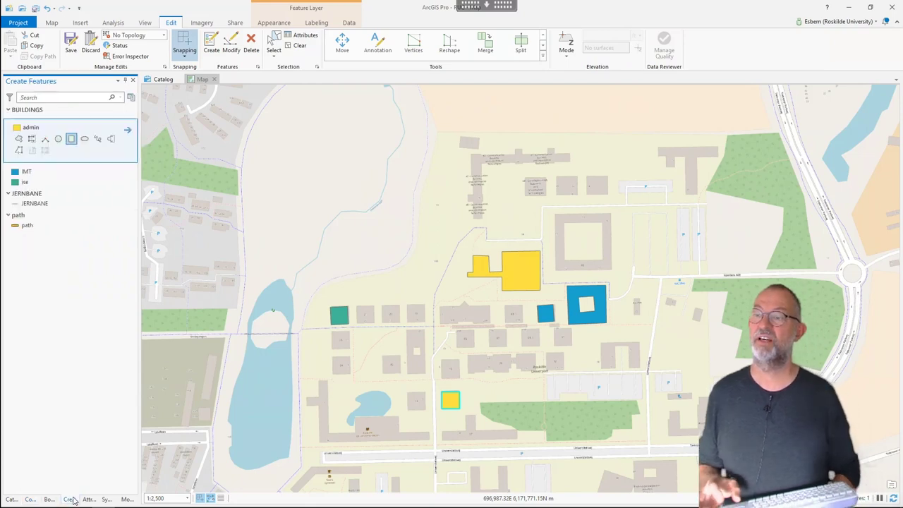
{"action": "left_click", "coordinate": [22, 226]}
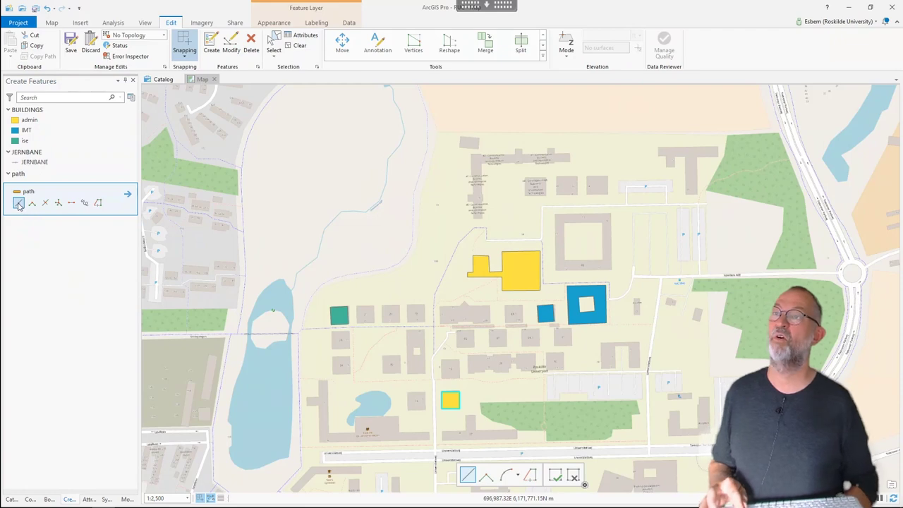
Turn snapping off for the map and try the pointer without it.
{"action": "left_click", "coordinate": [187, 58]}
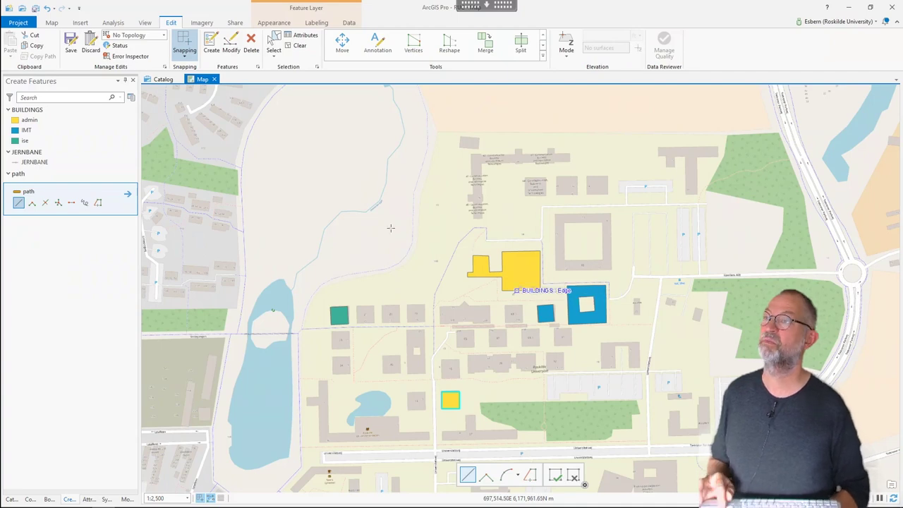
{"action": "left_click", "coordinate": [188, 59]}
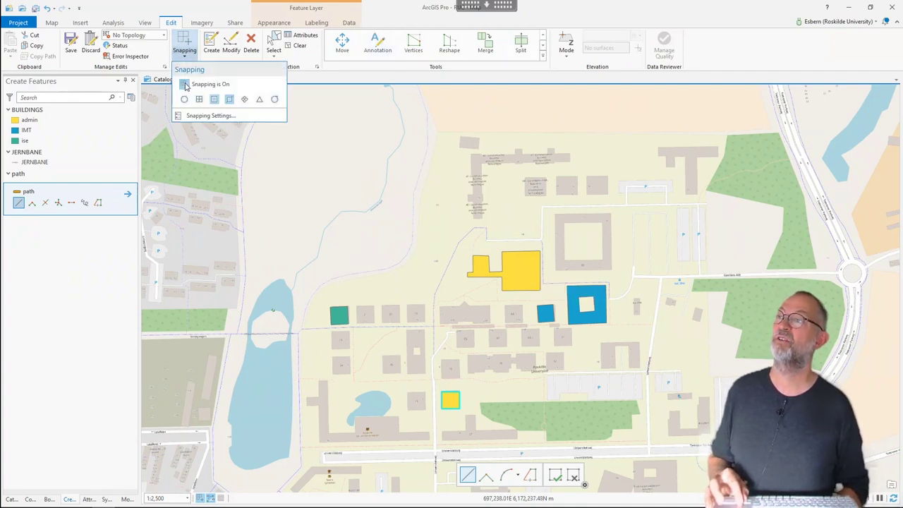
{"action": "left_click", "coordinate": [184, 85]}
{"action": "left_click", "coordinate": [307, 197]}
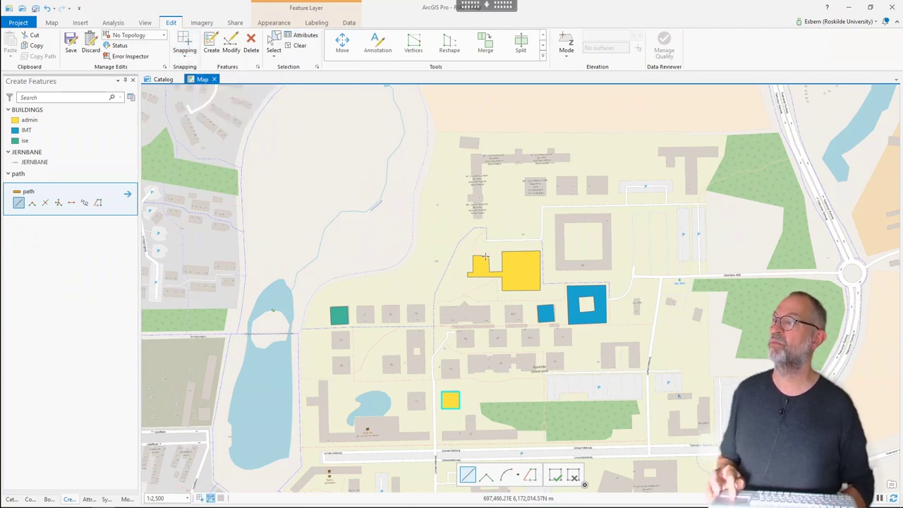
Try switching the edge and vertex snapping types off and on.
{"action": "left_click", "coordinate": [191, 56]}
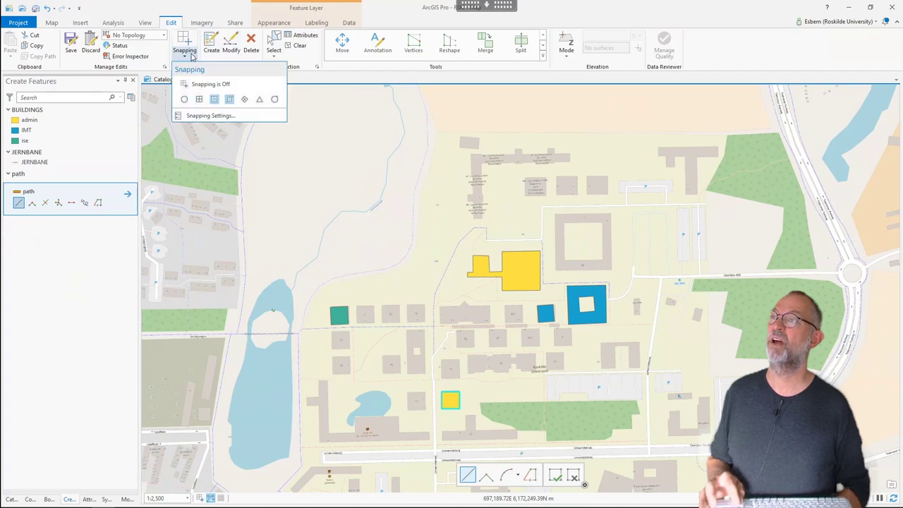
{"action": "left_click", "coordinate": [230, 104]}
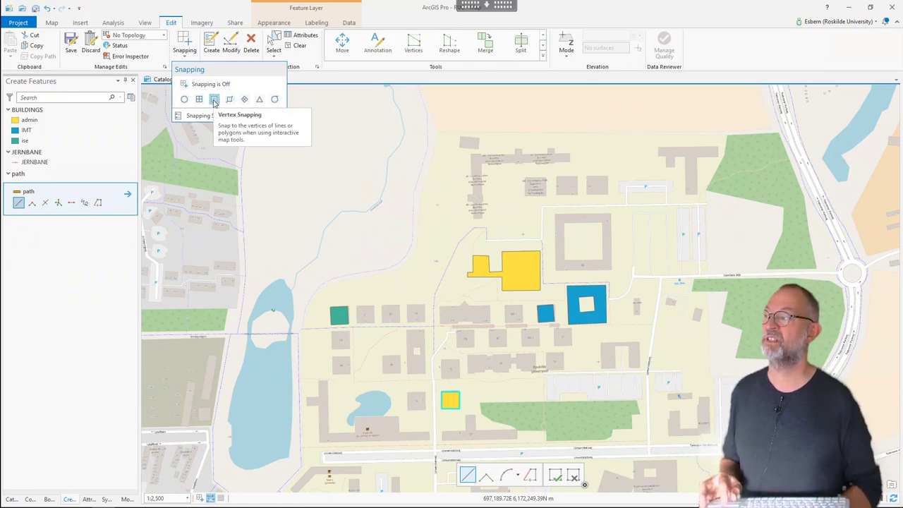
{"action": "left_click", "coordinate": [213, 100]}
{"action": "left_click", "coordinate": [274, 147]}
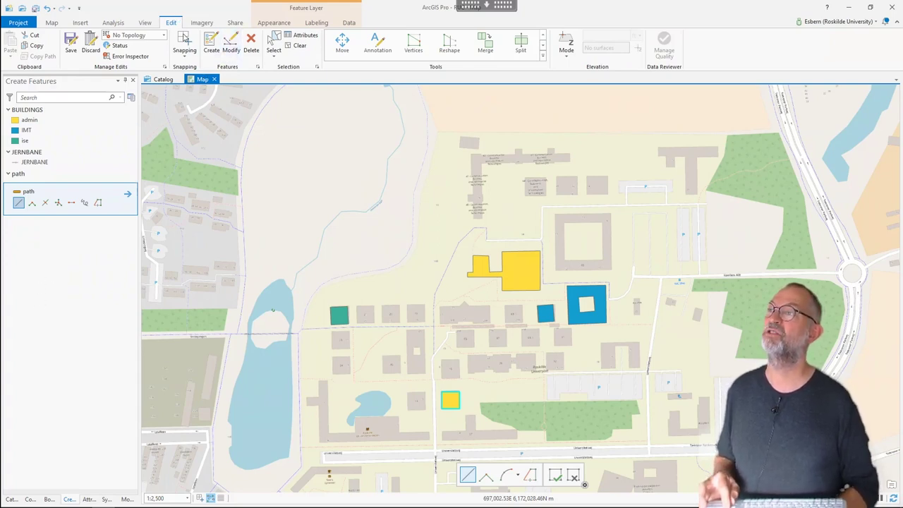
{"action": "left_click", "coordinate": [193, 55]}
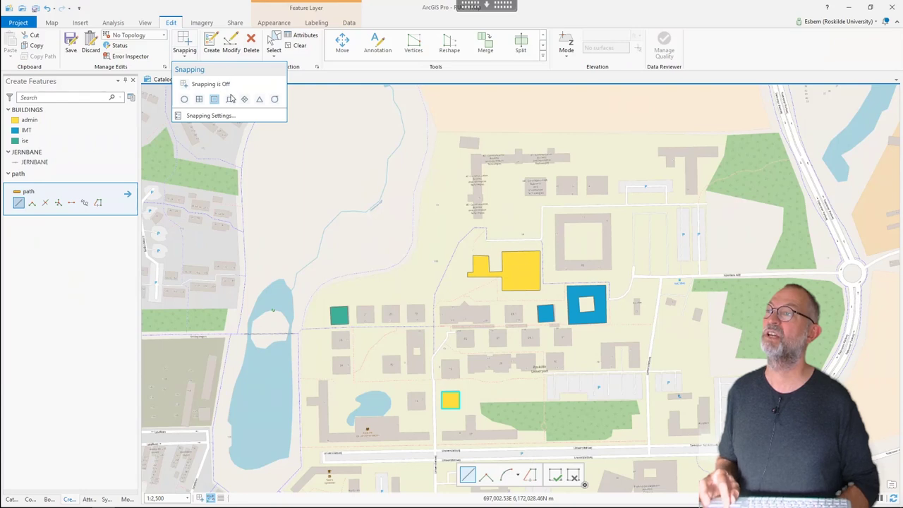
{"action": "left_click", "coordinate": [293, 130]}
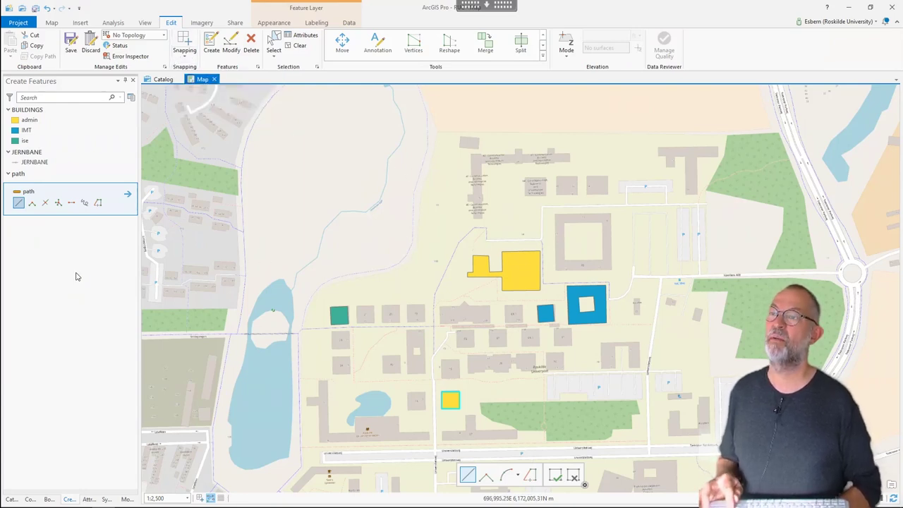
Reselect the path line tool and turn snapping on with vertex and edge snapping enabled.
{"action": "left_click", "coordinate": [20, 204]}
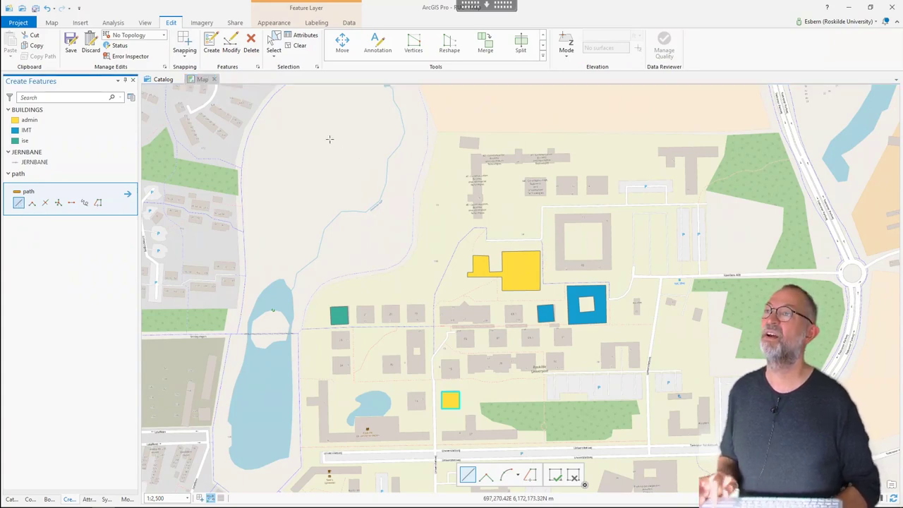
{"action": "left_click", "coordinate": [185, 50]}
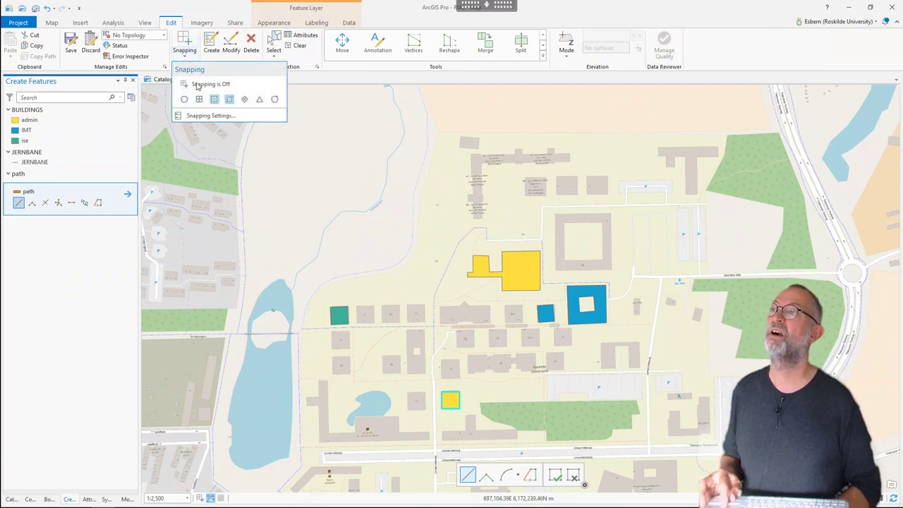
{"action": "left_click", "coordinate": [186, 85]}
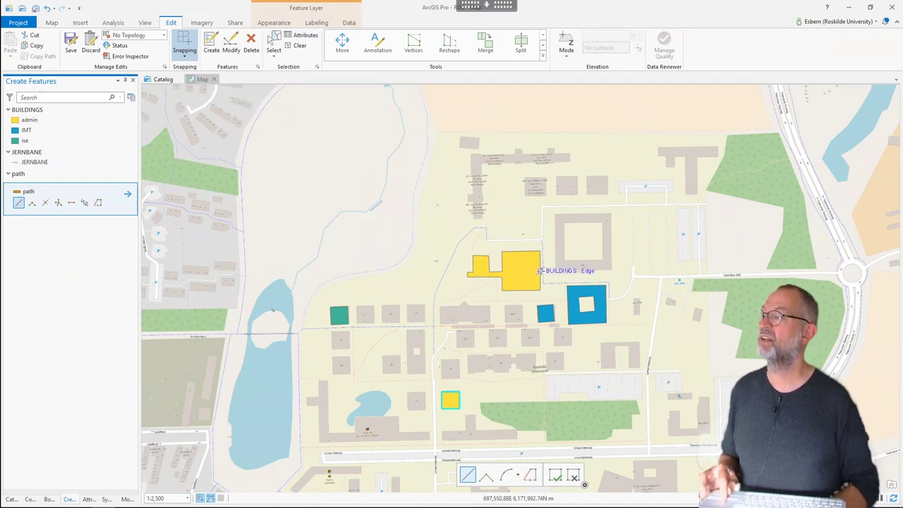
Digitize a stepped path from the large admin building's east edge to the west edge of the large IMT building.
{"action": "left_click", "coordinate": [541, 270]}
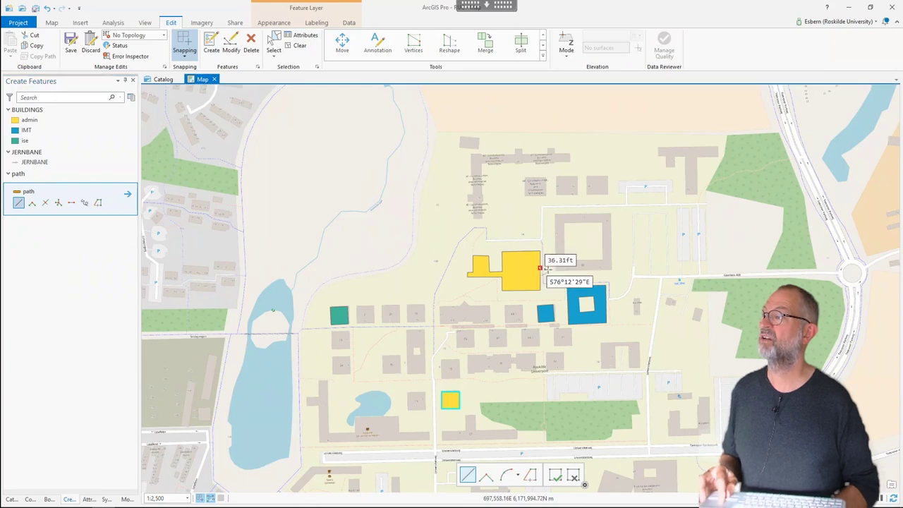
{"action": "left_click", "coordinate": [547, 285]}
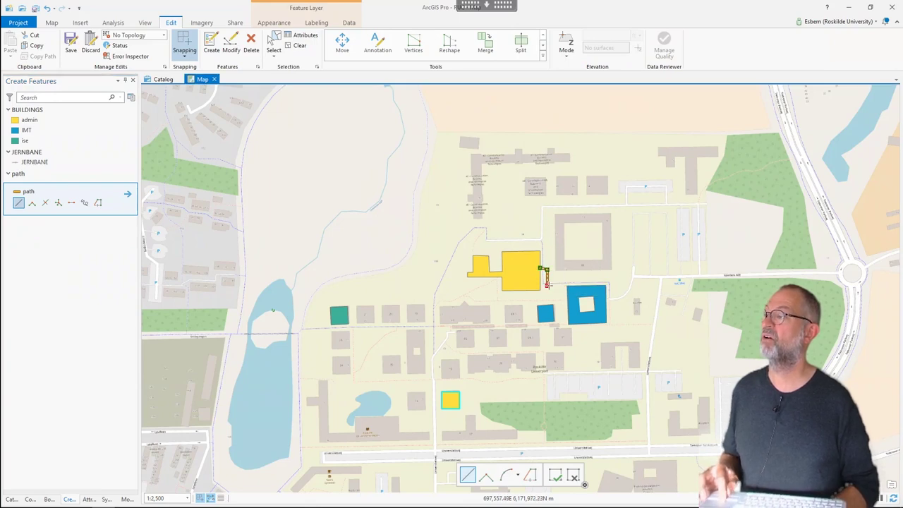
{"action": "left_click", "coordinate": [561, 285]}
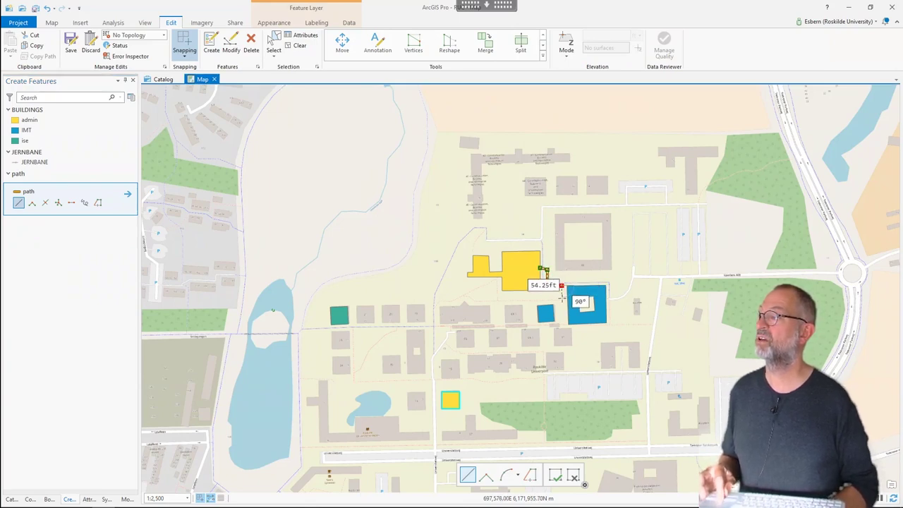
{"action": "double_click", "coordinate": [561, 297]}
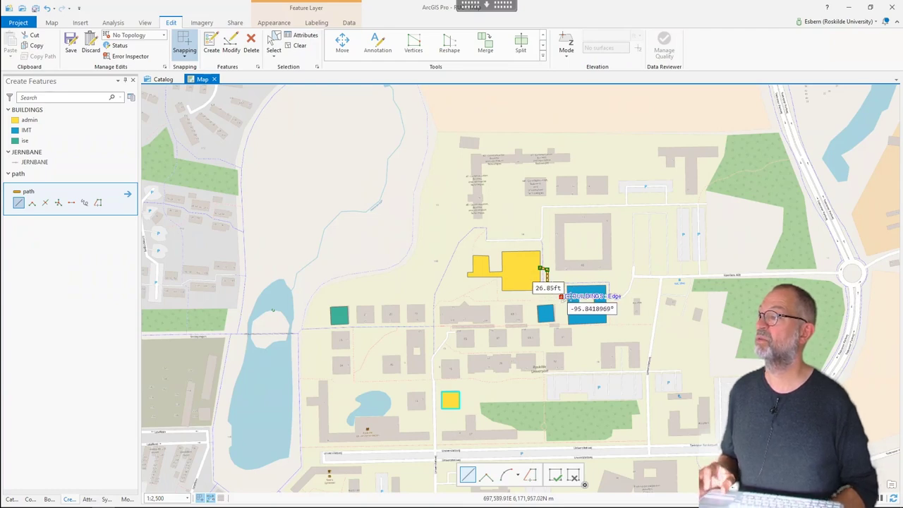
{"action": "right_click", "coordinate": [568, 295]}
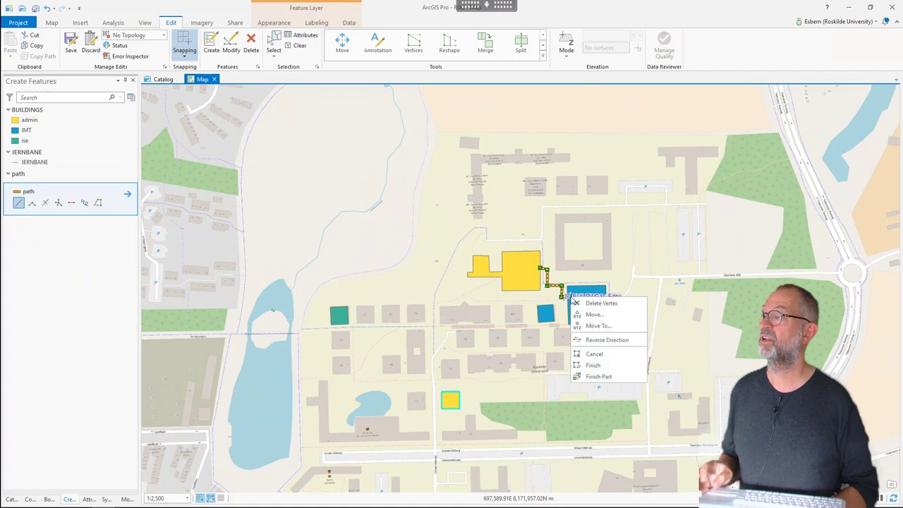
{"action": "left_click", "coordinate": [593, 365]}
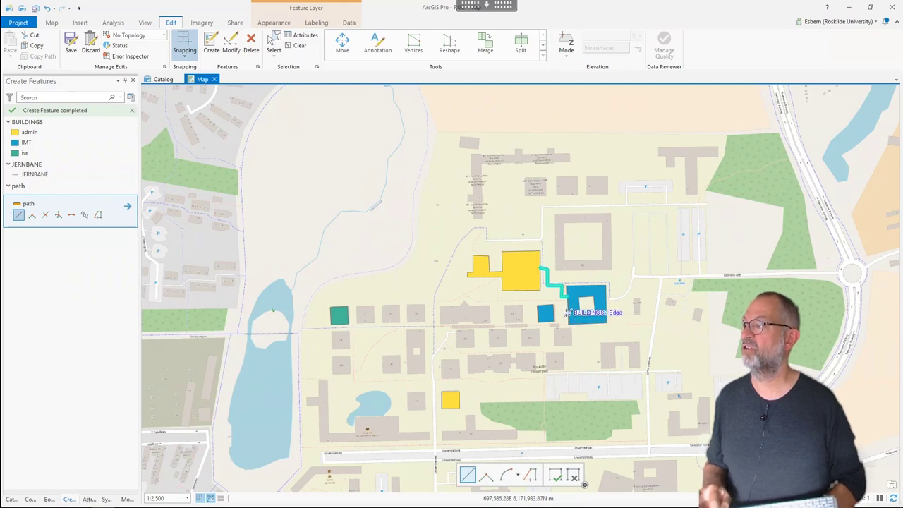
Digitize a second path from the large IMT building's west edge south to the main walkway and west to the north-south road.
{"action": "left_click", "coordinate": [568, 312]}
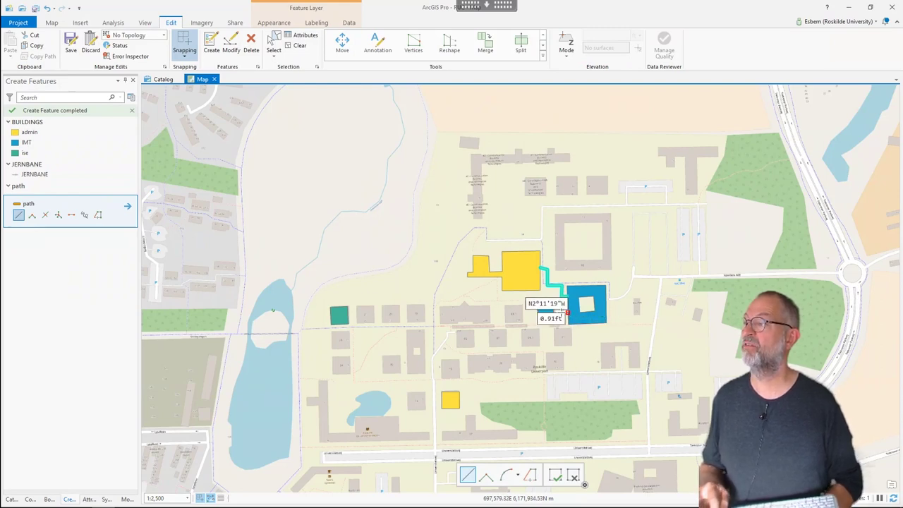
{"action": "left_click", "coordinate": [562, 324]}
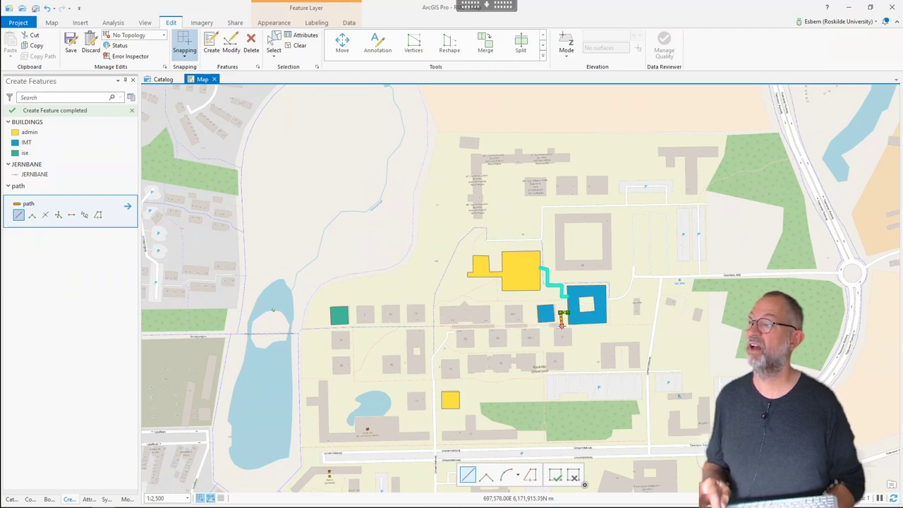
{"action": "left_click", "coordinate": [436, 326]}
{"action": "right_click", "coordinate": [435, 327]}
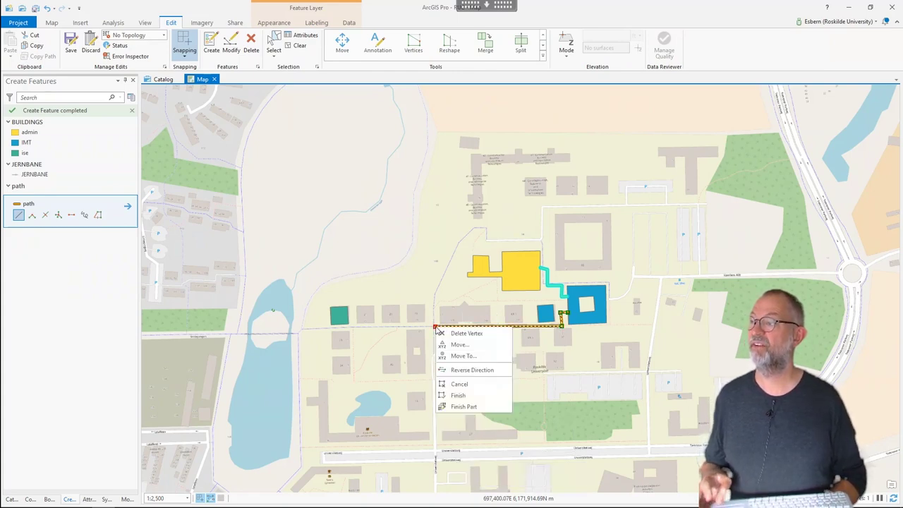
{"action": "left_click", "coordinate": [457, 395]}
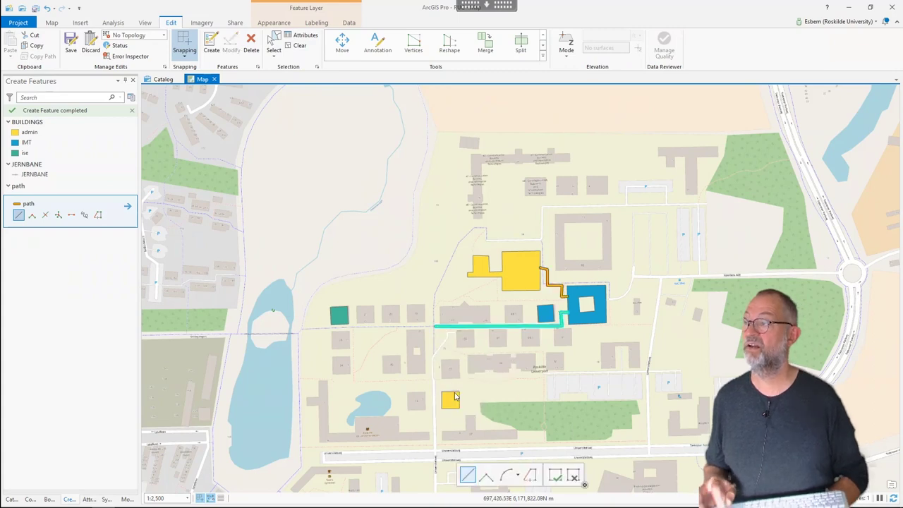
Digitize a third path from the southern east-west road north through the walkway junction, curving northeast to the area north of the large admin building.
{"action": "left_click", "coordinate": [183, 55]}
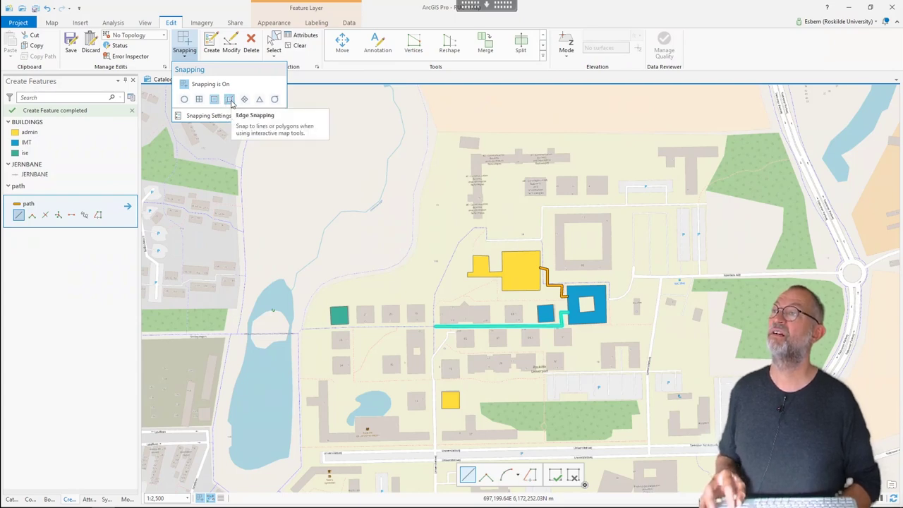
{"action": "left_click", "coordinate": [299, 170]}
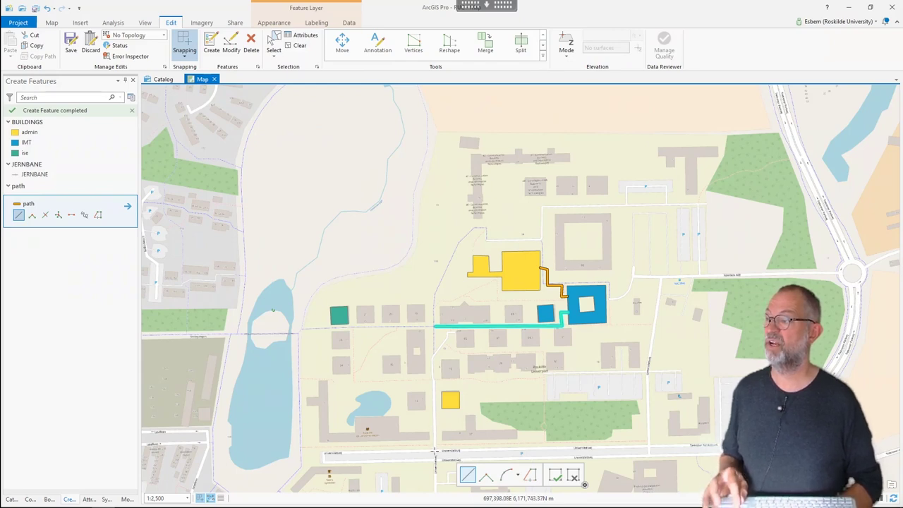
{"action": "left_click", "coordinate": [435, 449]}
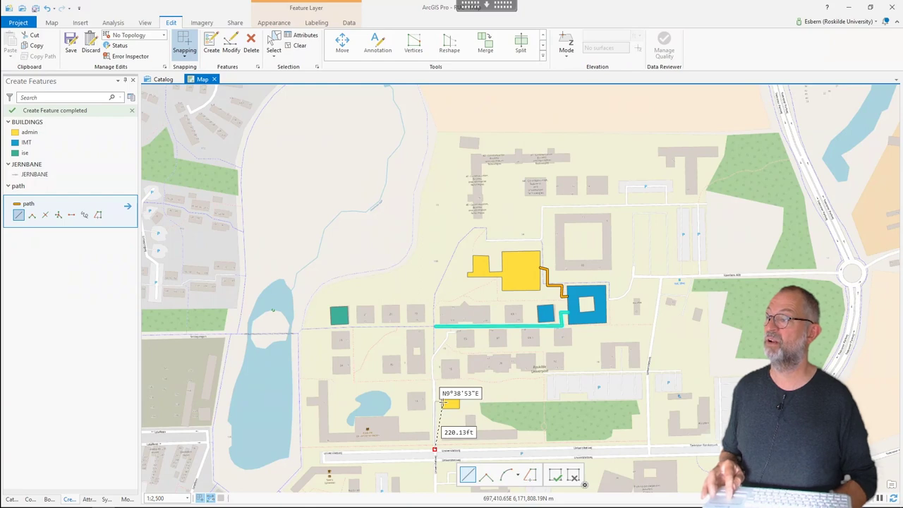
{"action": "double_click", "coordinate": [435, 326]}
{"action": "left_click", "coordinate": [435, 326]}
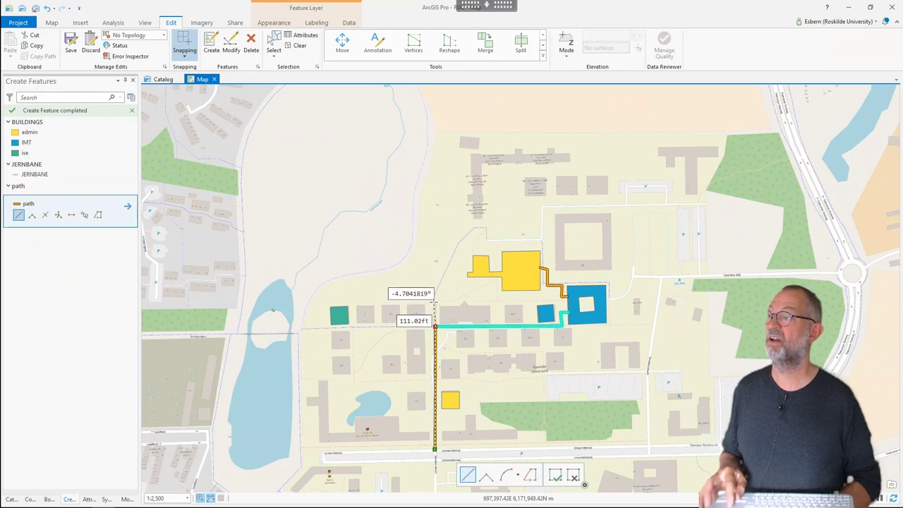
{"action": "left_click", "coordinate": [437, 287]}
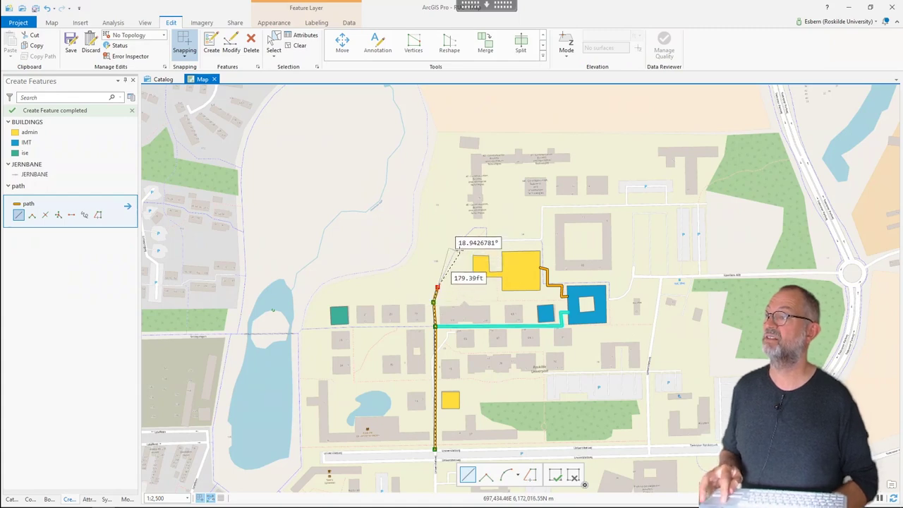
{"action": "left_click", "coordinate": [455, 249]}
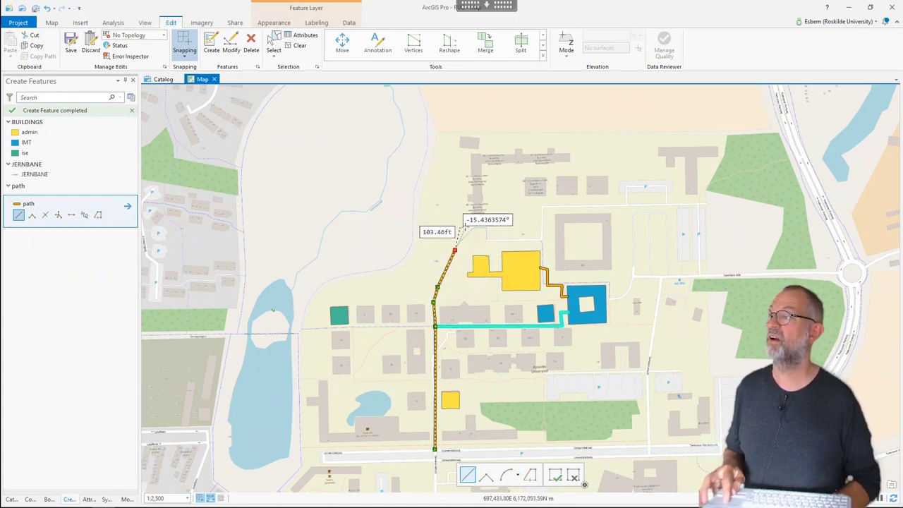
{"action": "left_click", "coordinate": [470, 231]}
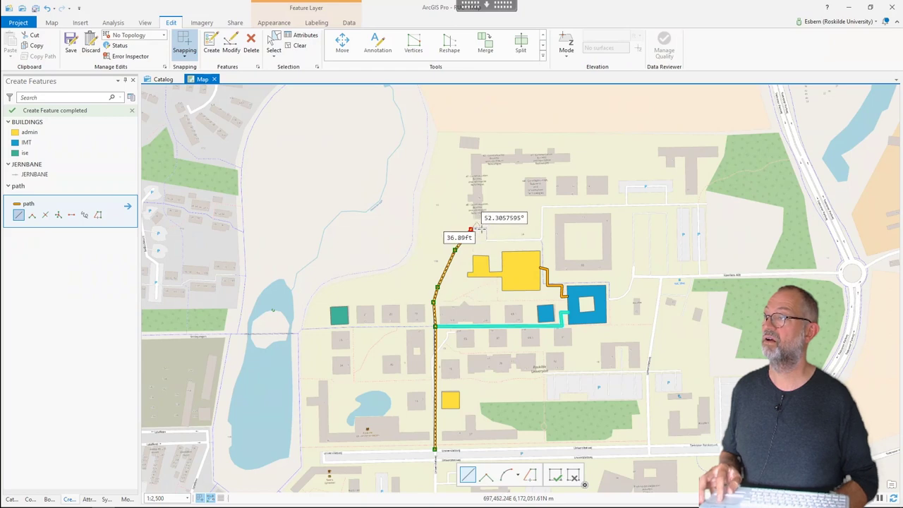
{"action": "right_click", "coordinate": [484, 231]}
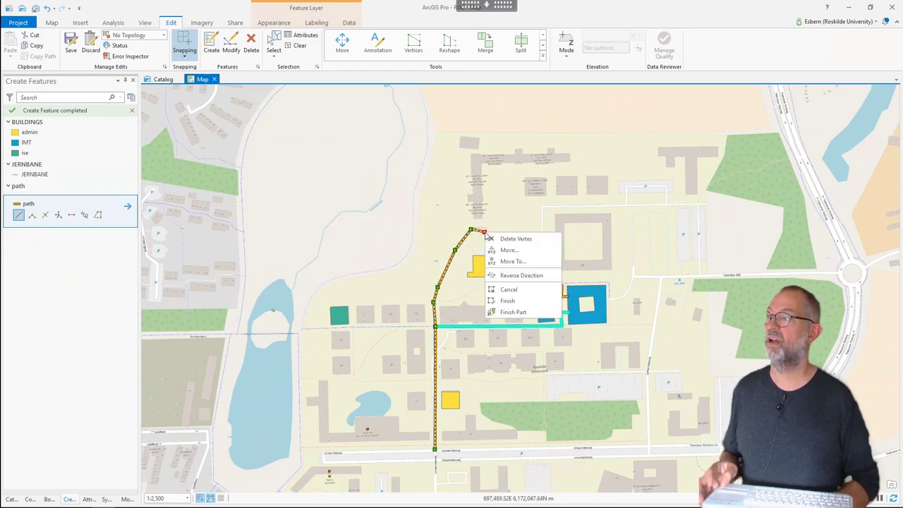
{"action": "left_click", "coordinate": [506, 300]}
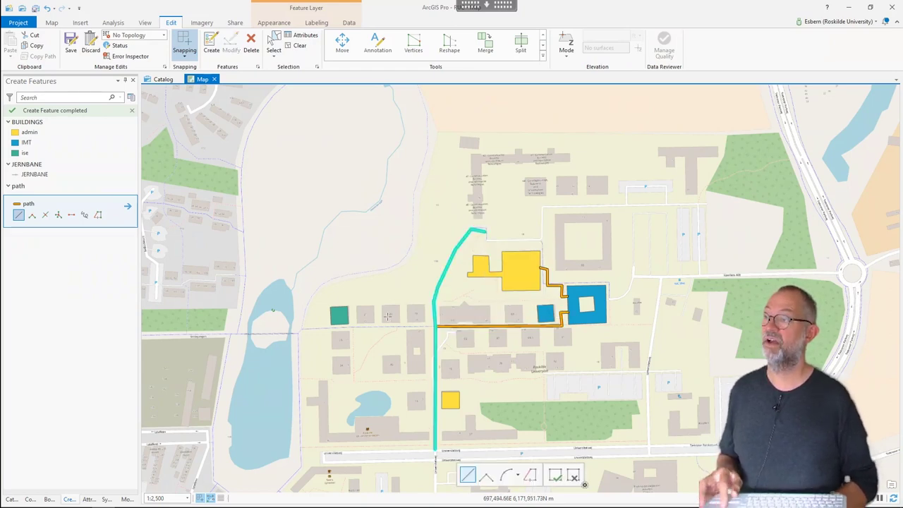
Digitize a fourth path from northwest of the small pond north to the main walkway and east, snapping its end to the path junction vertex.
{"action": "left_click", "coordinate": [349, 389]}
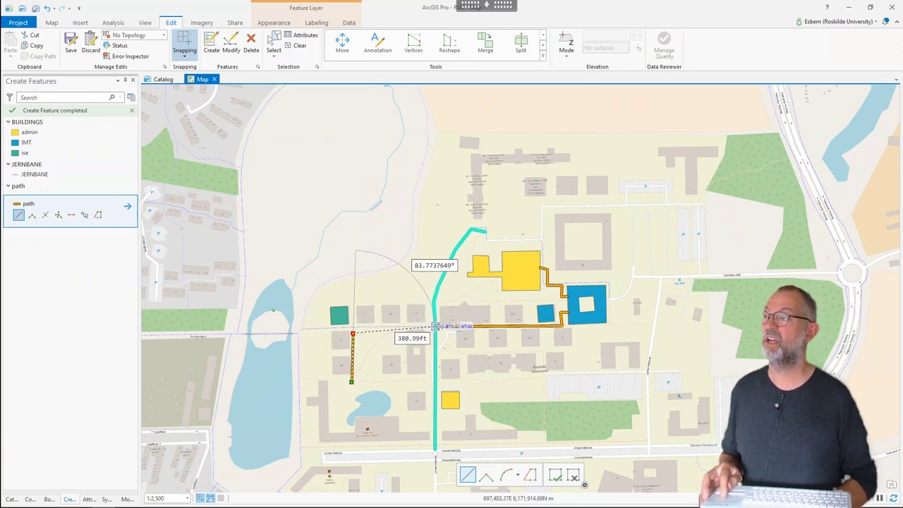
{"action": "left_click", "coordinate": [435, 326]}
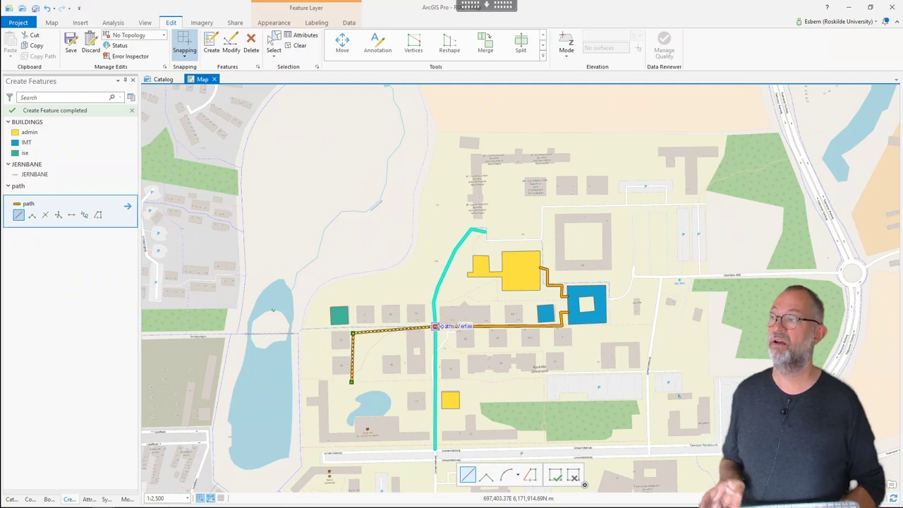
{"action": "right_click", "coordinate": [437, 326]}
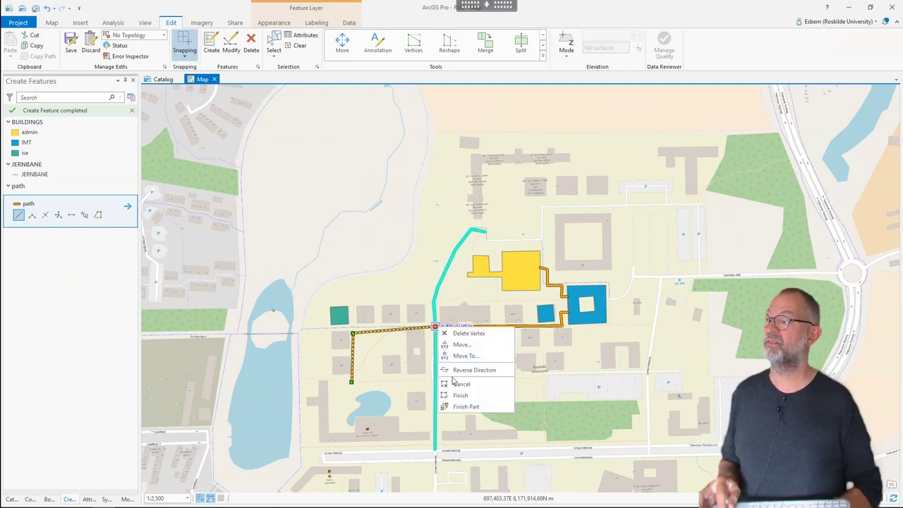
{"action": "left_click", "coordinate": [460, 396]}
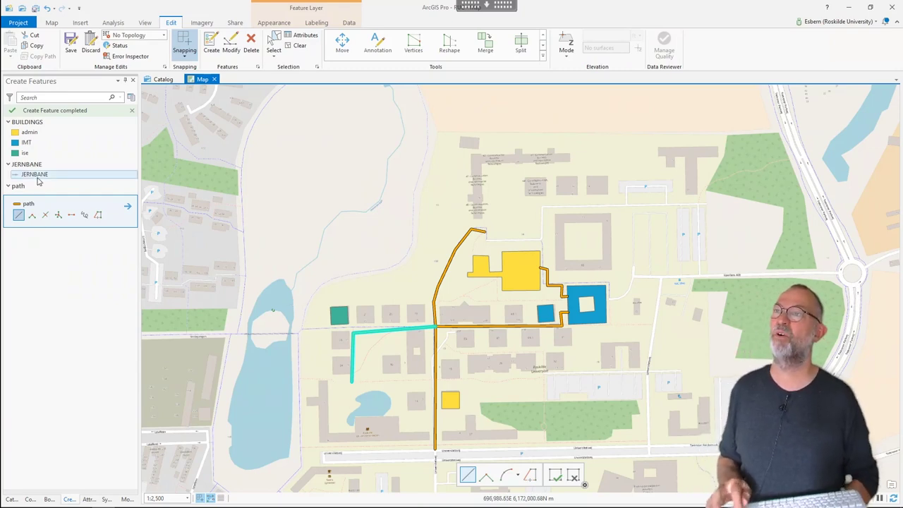
{"action": "left_click", "coordinate": [27, 122]}
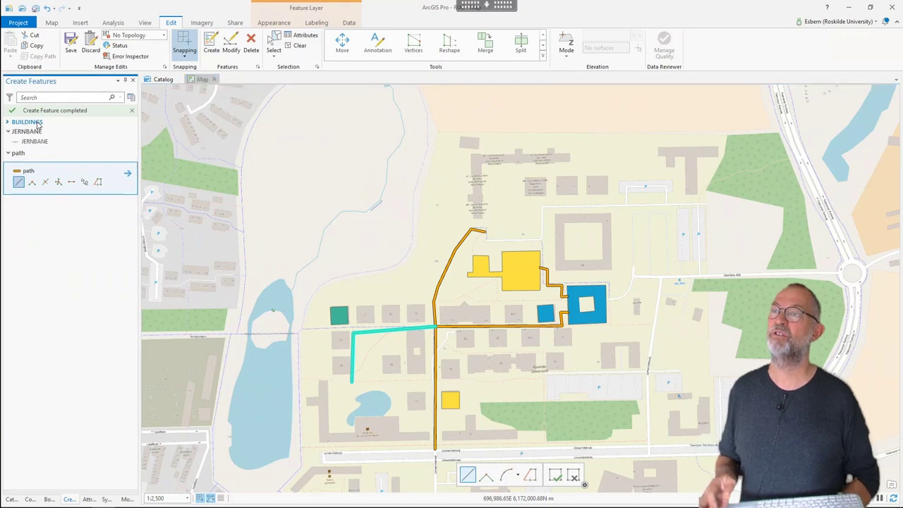
{"action": "left_click", "coordinate": [26, 122]}
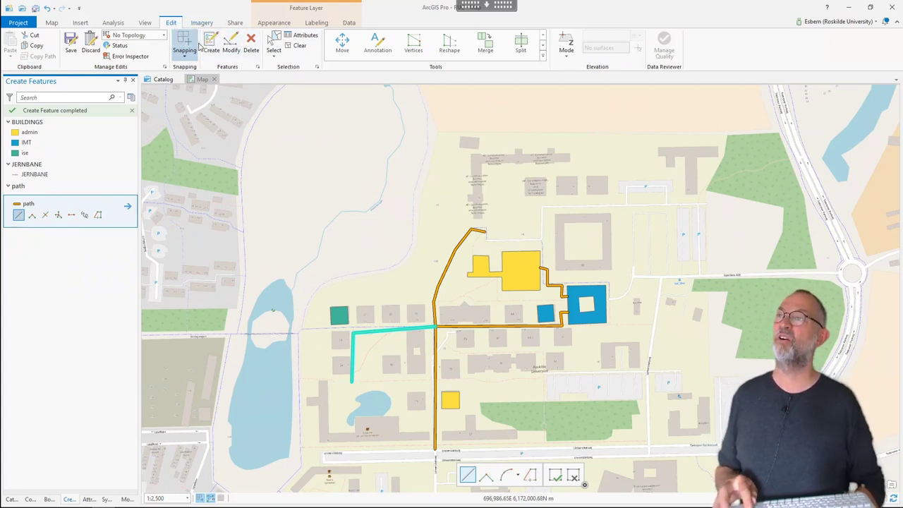
Save all edits and clear the feature selection.
{"action": "left_click", "coordinate": [77, 48]}
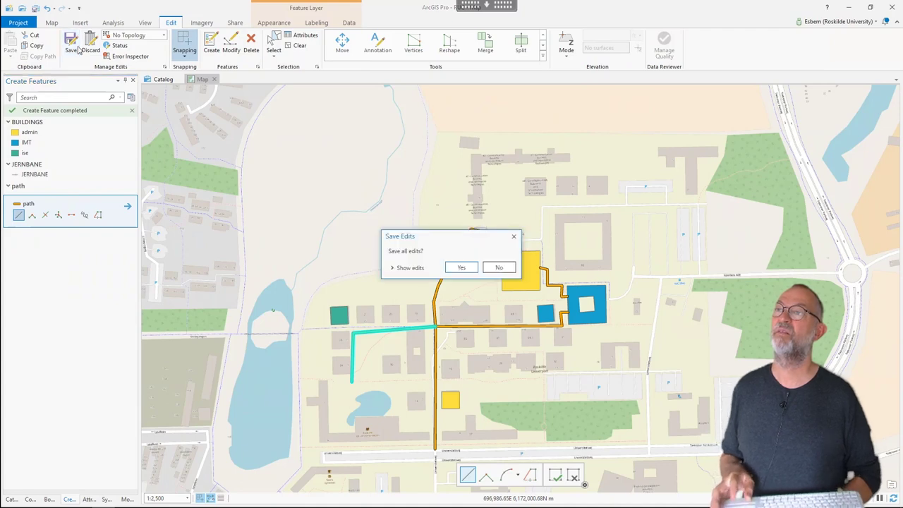
{"action": "left_click", "coordinate": [461, 267]}
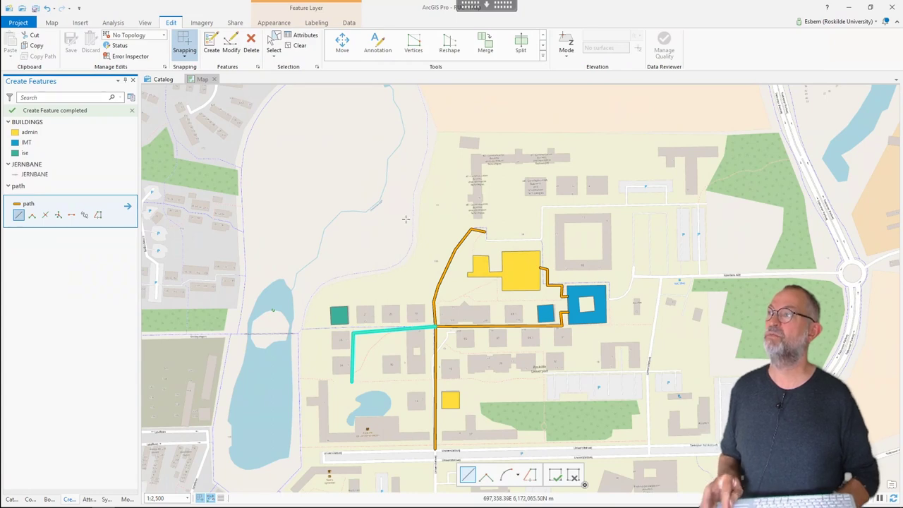
{"action": "left_click", "coordinate": [302, 47]}
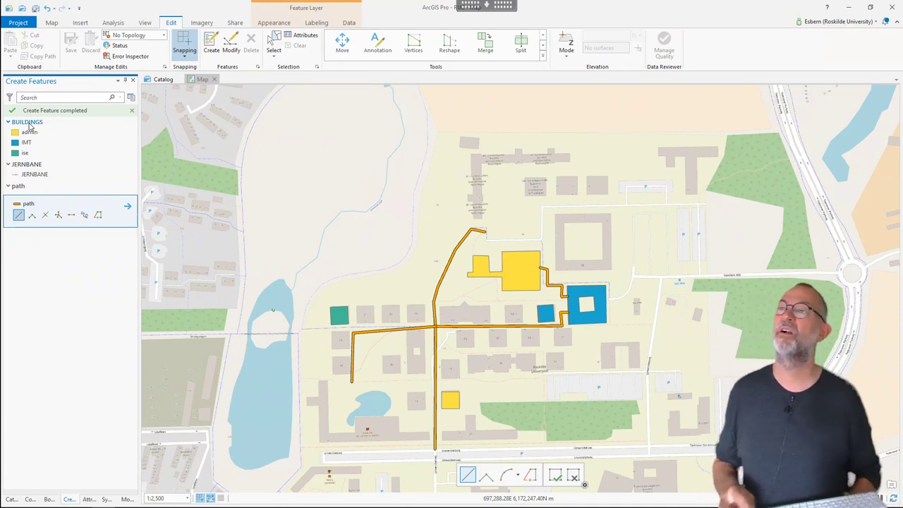
{"action": "left_click", "coordinate": [15, 122]}
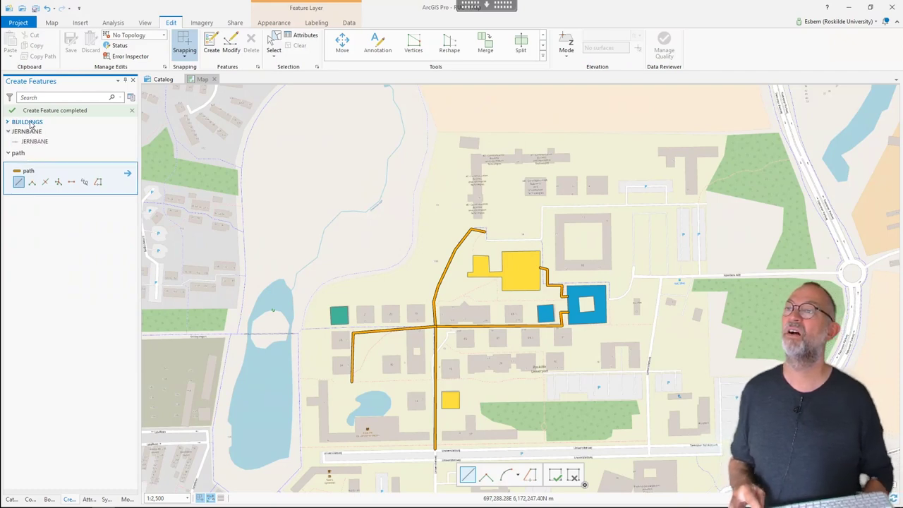
{"action": "left_click", "coordinate": [9, 123]}
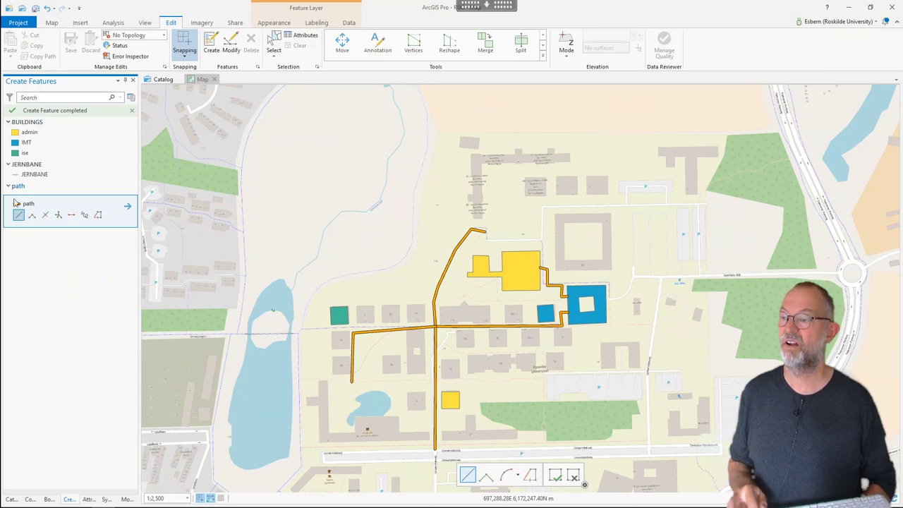
Open the labeling properties of the BUILDINGS layer and select the USE field.
{"action": "left_click", "coordinate": [29, 500]}
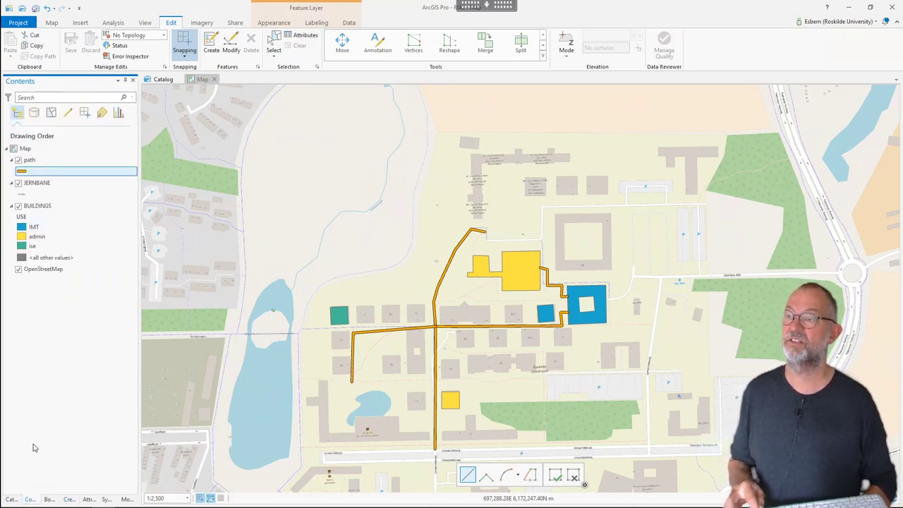
{"action": "right_click", "coordinate": [55, 206]}
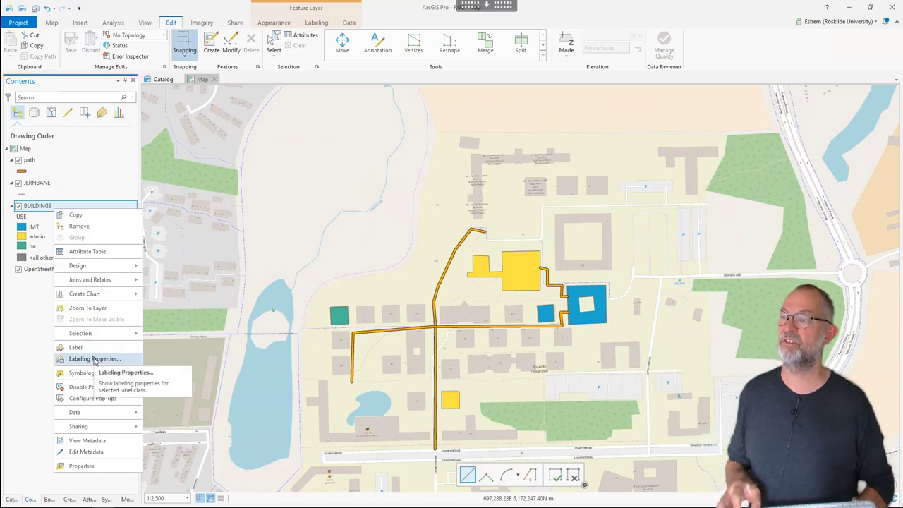
{"action": "left_click", "coordinate": [95, 359]}
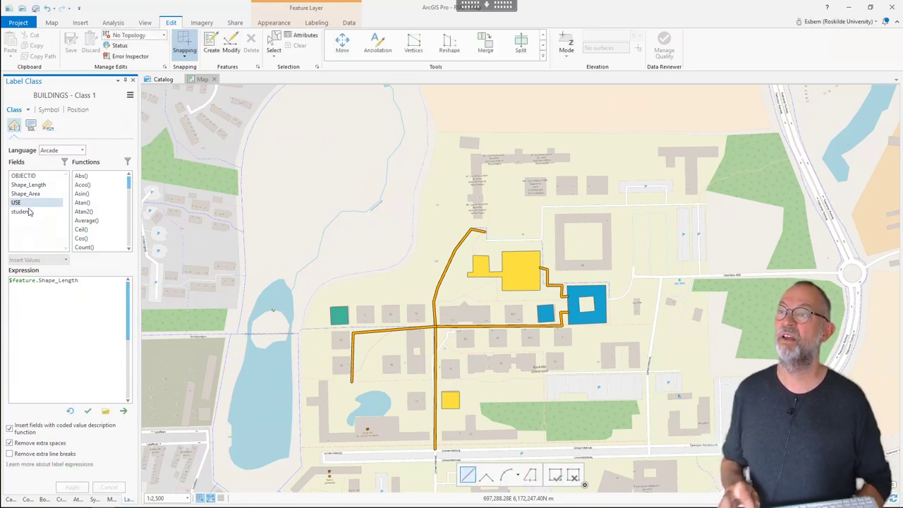
{"action": "left_click", "coordinate": [26, 204]}
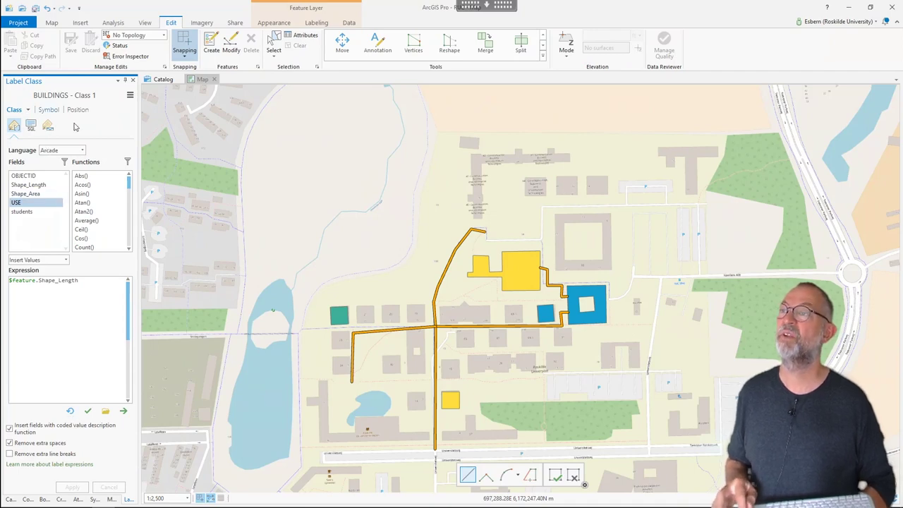
Turn on labels for the BUILDINGS layer.
{"action": "left_click", "coordinate": [27, 500]}
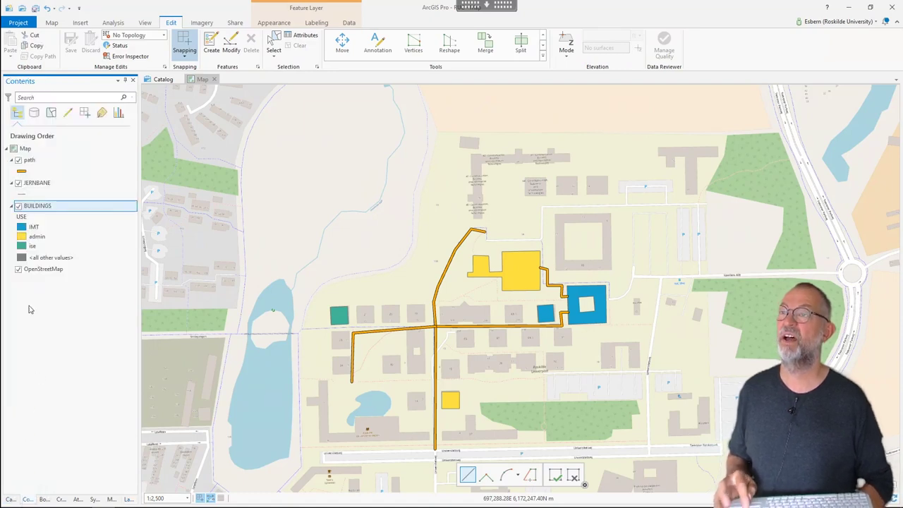
{"action": "right_click", "coordinate": [45, 206]}
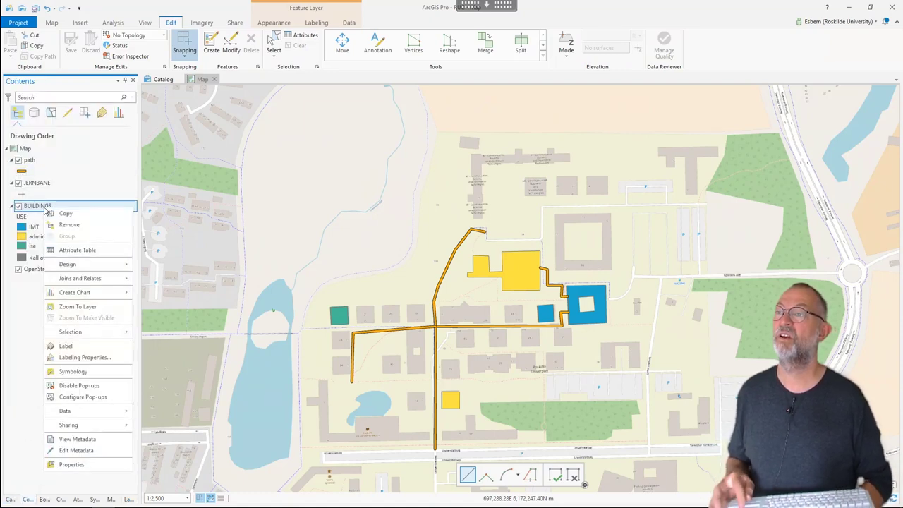
{"action": "left_click", "coordinate": [67, 355]}
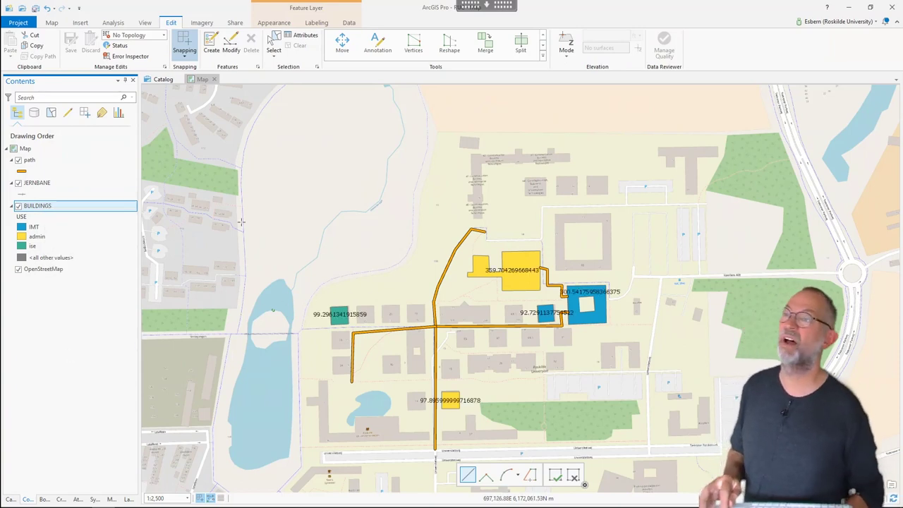
Replace the BUILDINGS label expression with $feature.USE and apply it.
{"action": "left_click", "coordinate": [128, 500]}
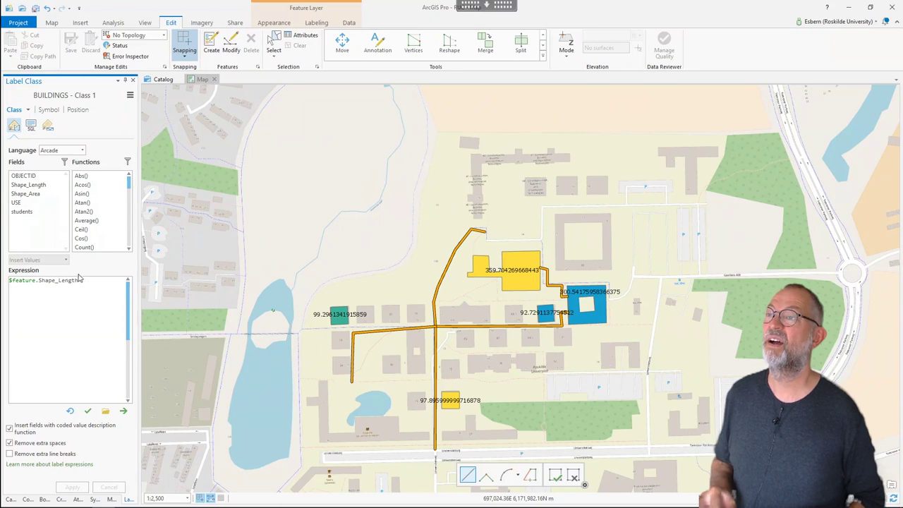
{"action": "left_click_drag", "start_coordinate": [78, 281], "coordinate": [5, 277]}
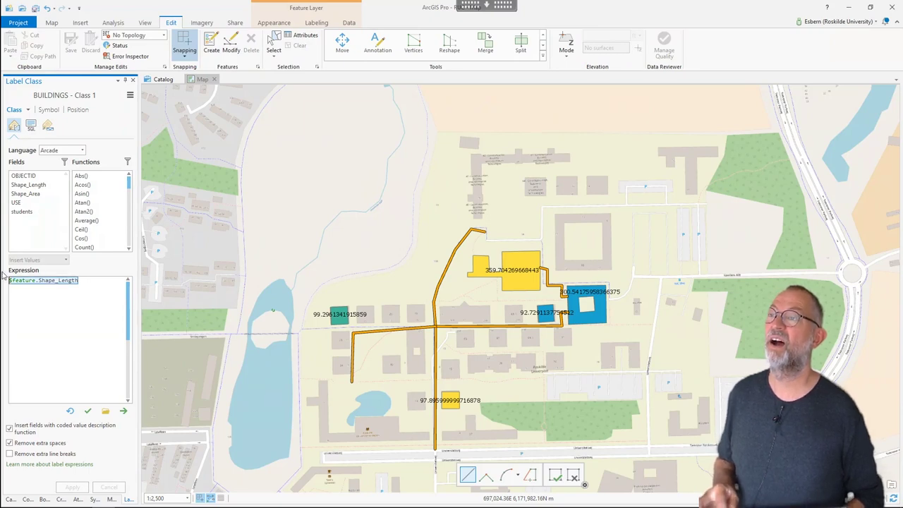
{"action": "left_click", "coordinate": [22, 204]}
{"action": "double_click", "coordinate": [23, 204]}
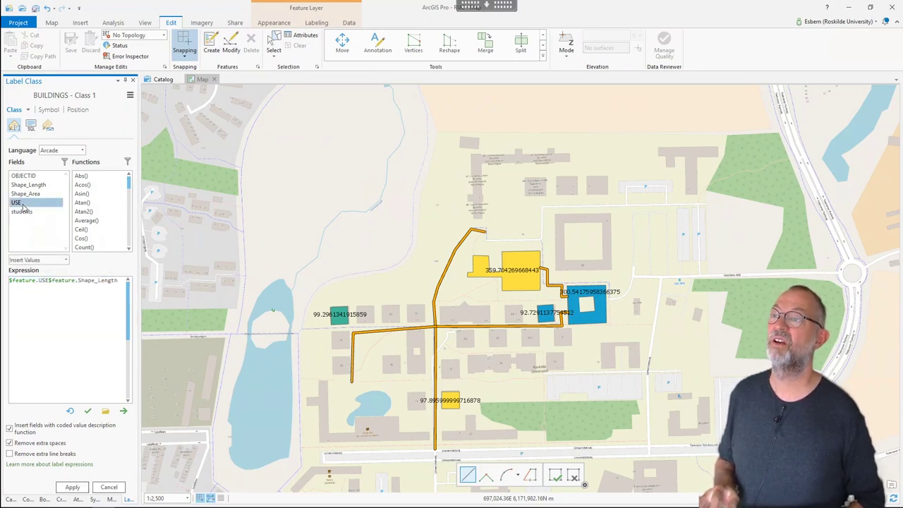
{"action": "left_click", "coordinate": [108, 280]}
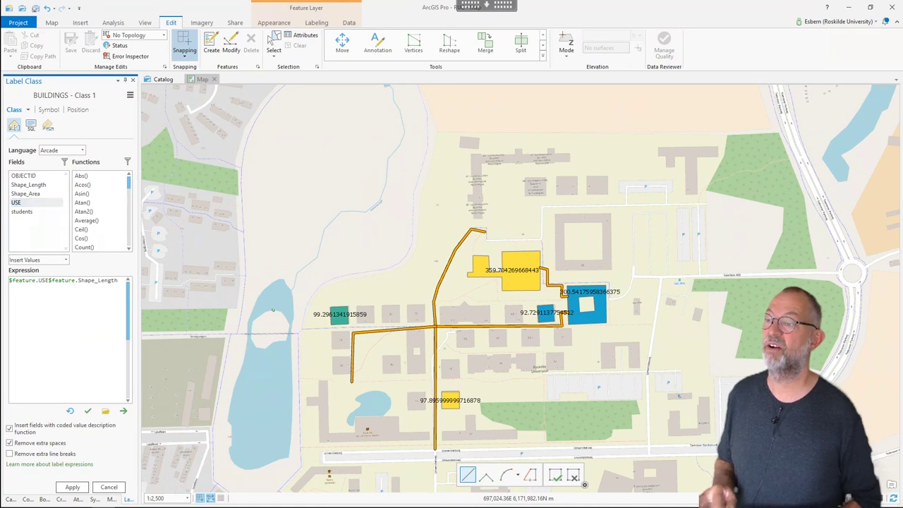
{"action": "left_click_drag", "start_coordinate": [101, 281], "coordinate": [3, 281]}
{"action": "key", "text": "BackSpace"}
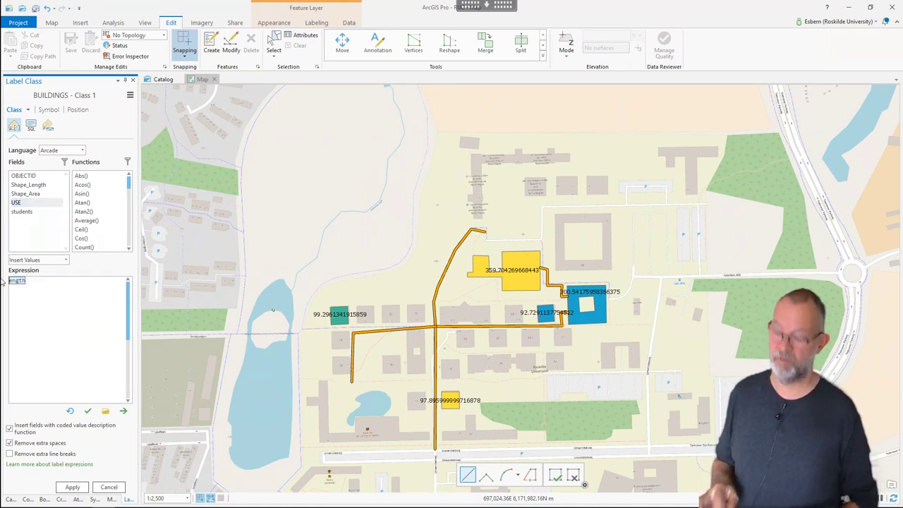
{"action": "key", "text": "BackSpace"}
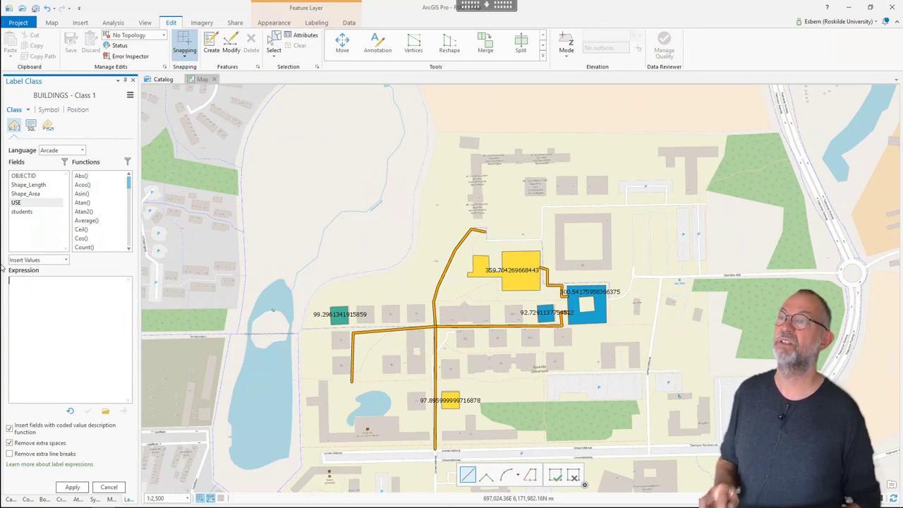
{"action": "double_click", "coordinate": [15, 203]}
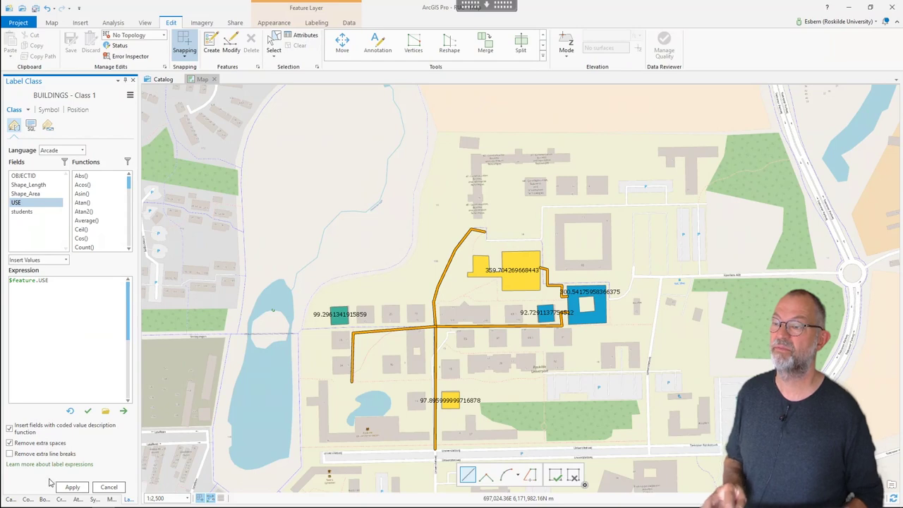
{"action": "left_click", "coordinate": [72, 488]}
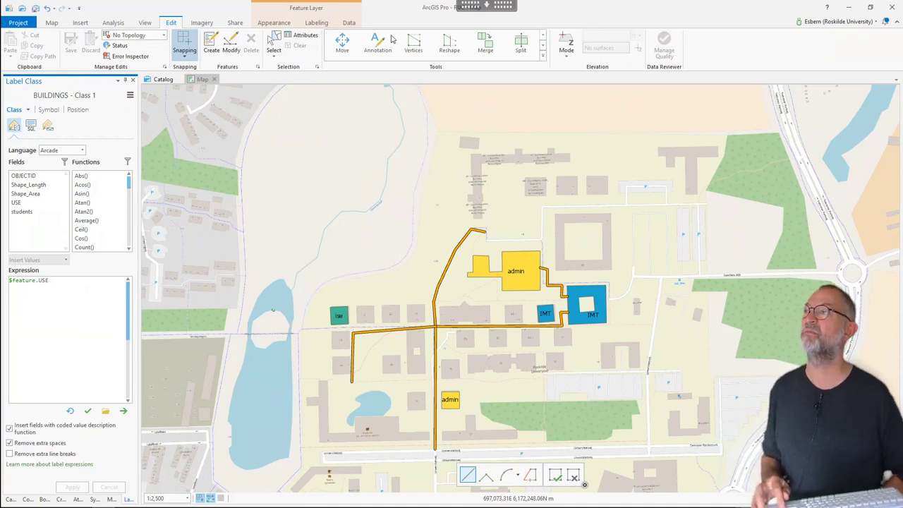
Create a new A3 landscape layout from the ISO page sizes.
{"action": "left_click", "coordinate": [81, 23]}
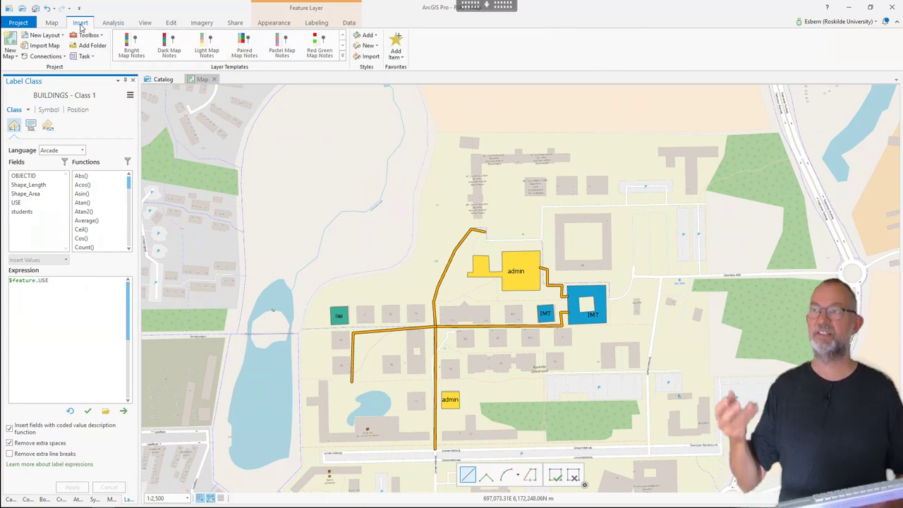
{"action": "left_click", "coordinate": [49, 40]}
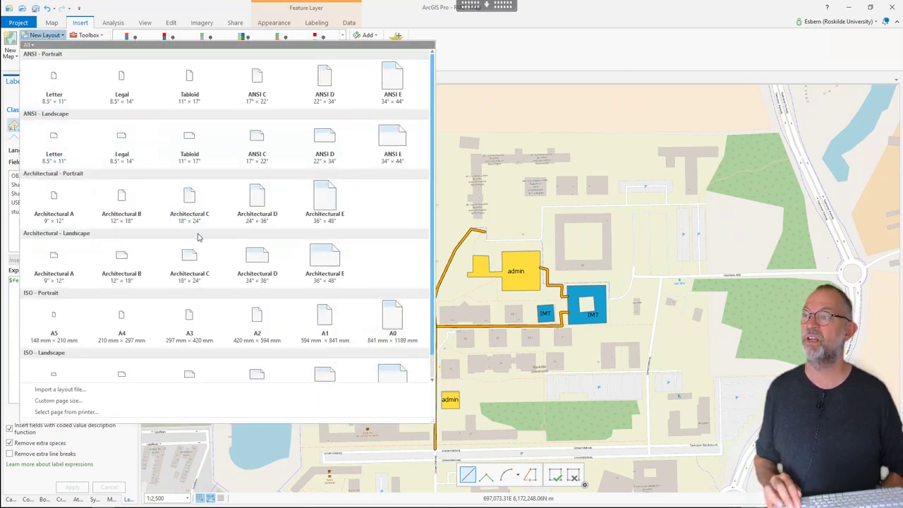
{"action": "scroll", "coordinate": [198, 238], "scroll_direction": "down", "scroll_amount": 1}
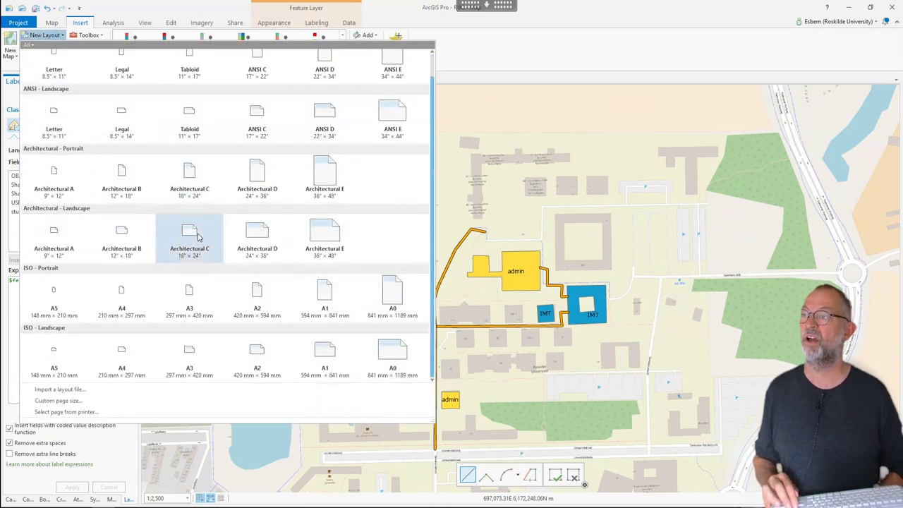
{"action": "left_click", "coordinate": [199, 357]}
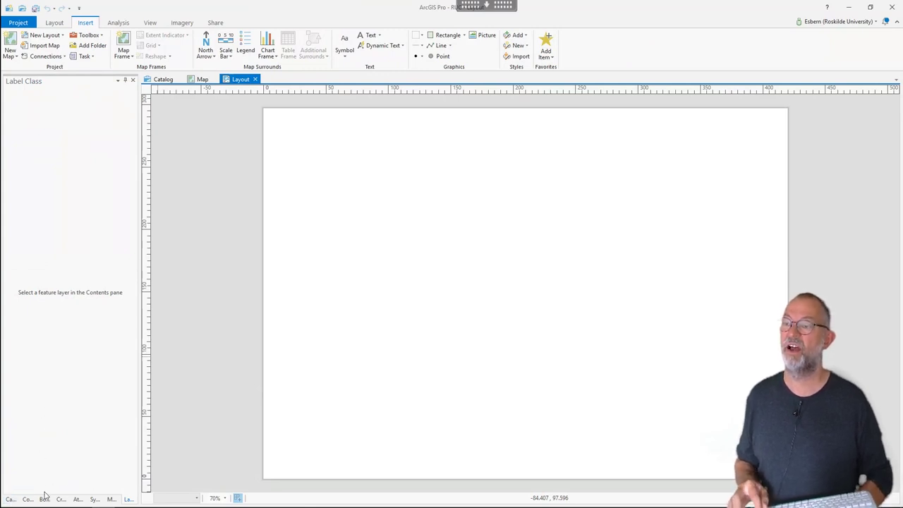
Expand the project's Maps and Layouts folders in the Catalog to check which items they contain.
{"action": "left_click", "coordinate": [11, 500]}
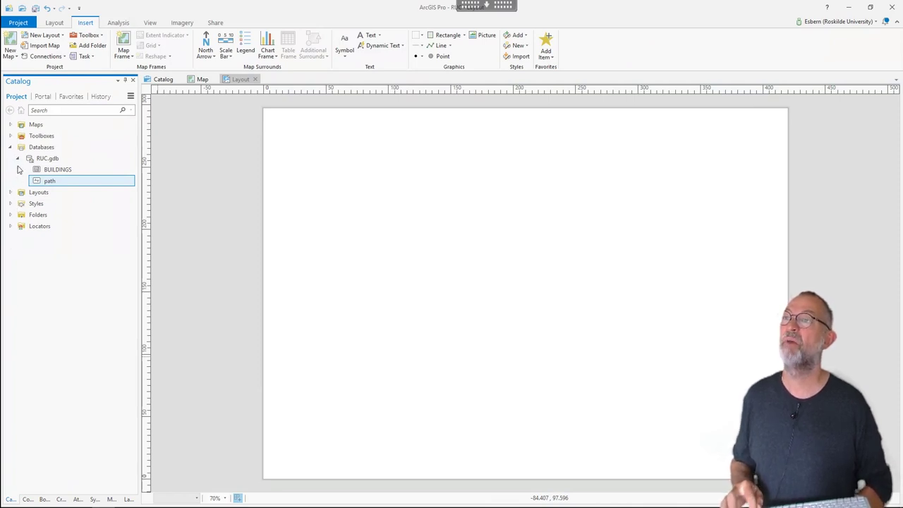
{"action": "left_click", "coordinate": [11, 126]}
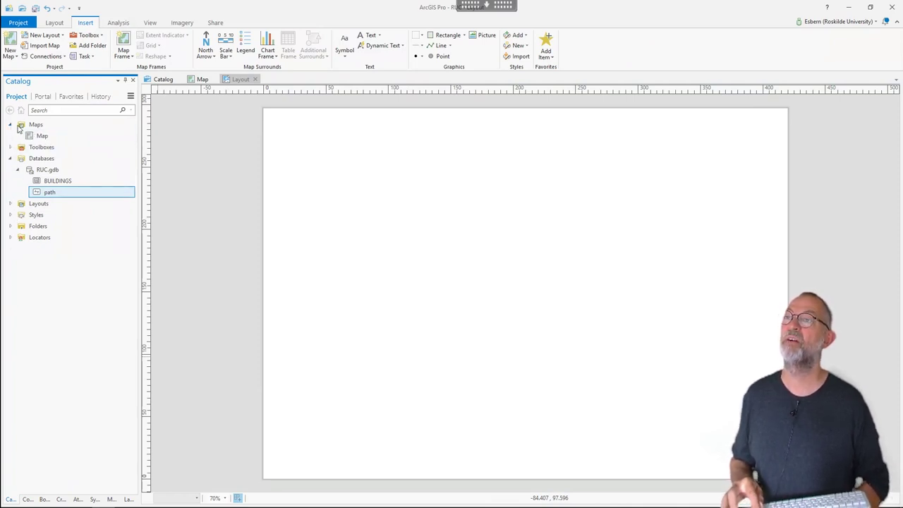
{"action": "left_click", "coordinate": [10, 203]}
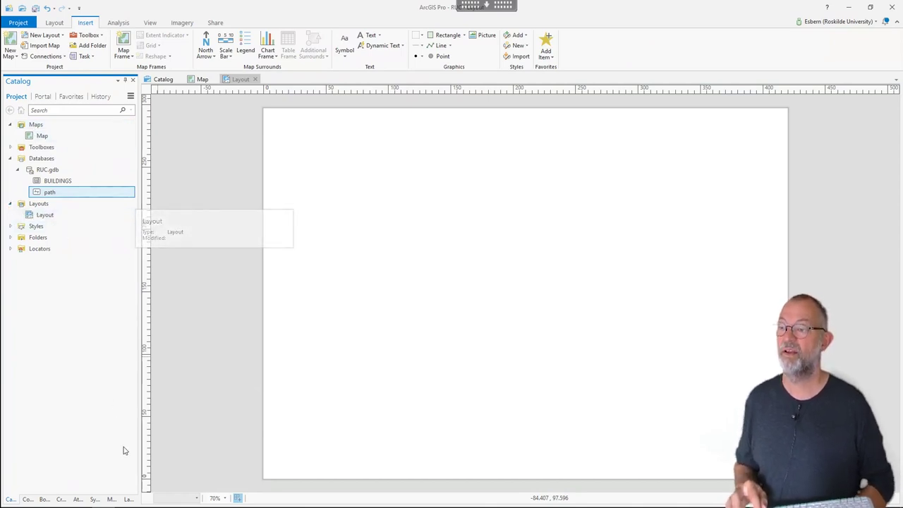
{"action": "left_click", "coordinate": [129, 500]}
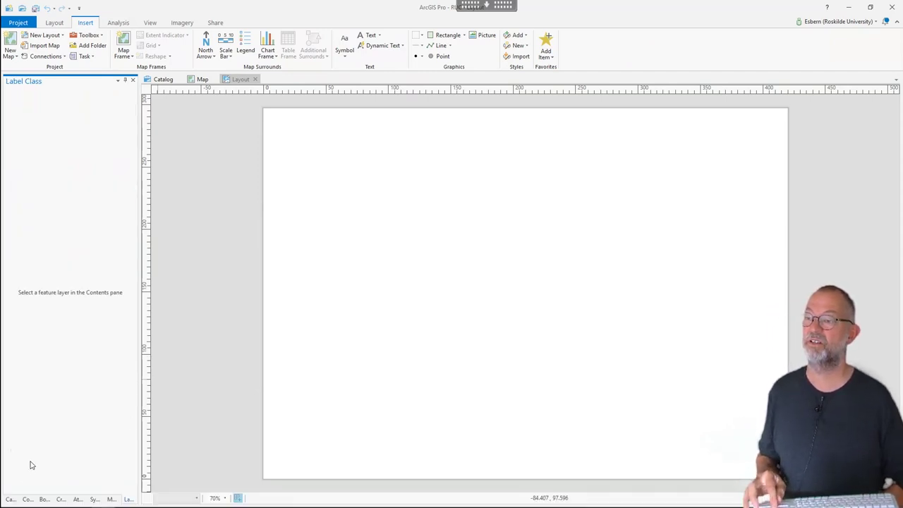
Insert a map frame of the campus map at 1:2,500, about 370 by 245 mm, leaving a margin around it on the page.
{"action": "left_click", "coordinate": [29, 499]}
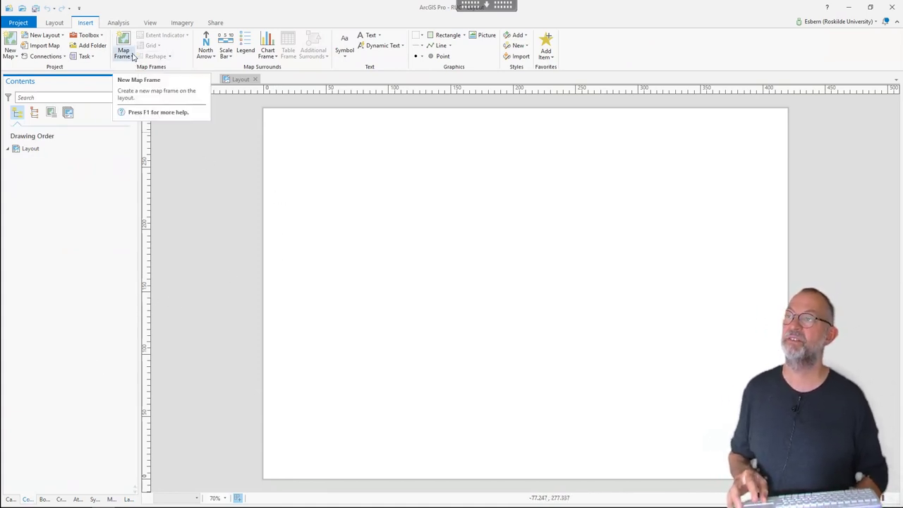
{"action": "left_click", "coordinate": [132, 56]}
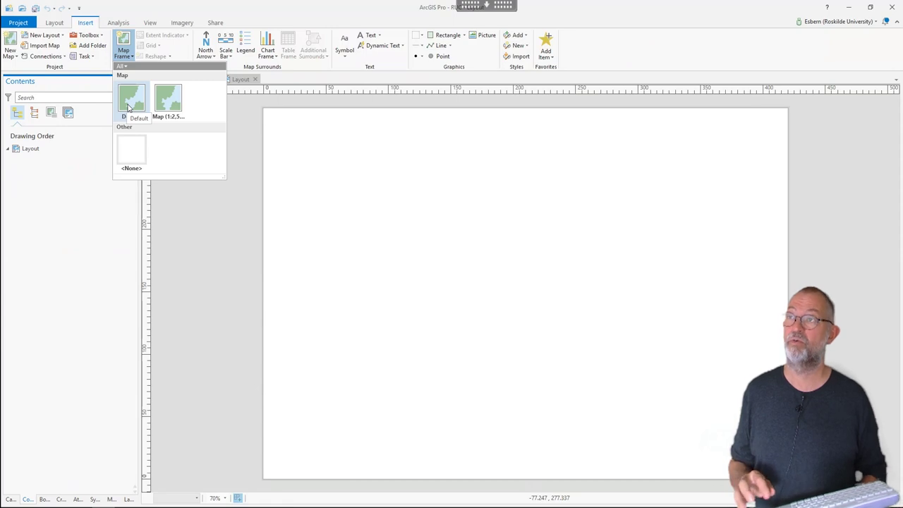
{"action": "left_click", "coordinate": [170, 100]}
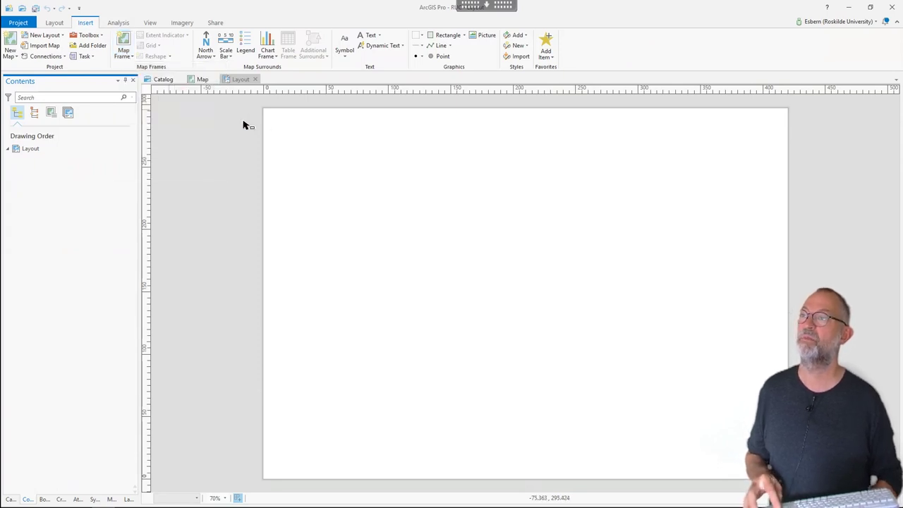
{"action": "left_click", "coordinate": [312, 134]}
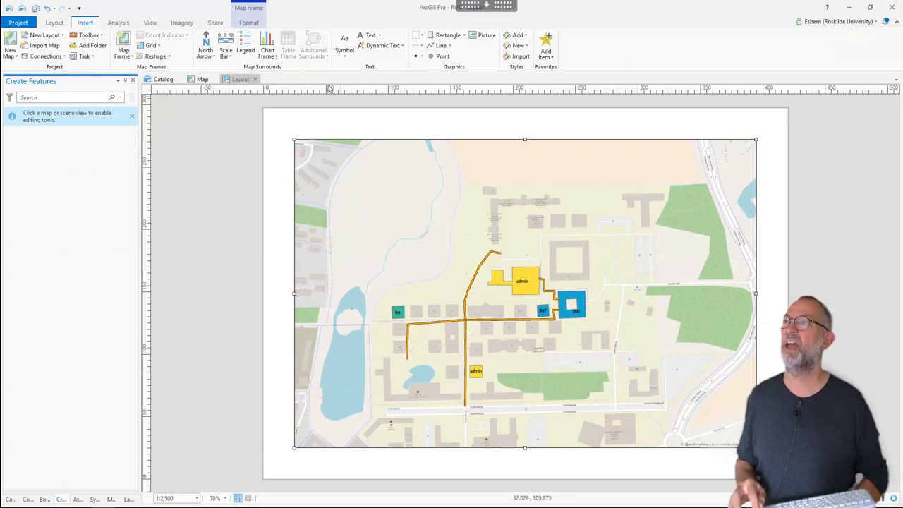
Add the first north arrow style to the layout and place it, enlarged, in the upper-right corner of the map frame.
{"action": "left_click", "coordinate": [210, 56]}
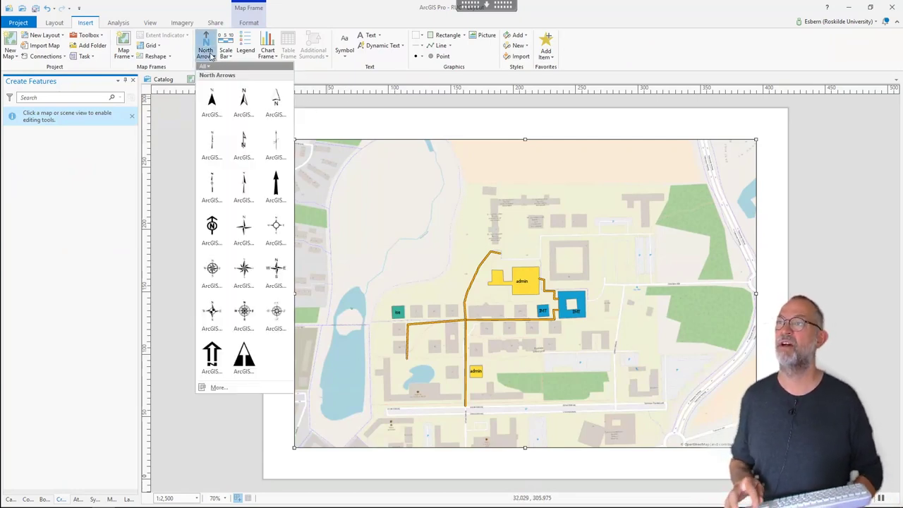
{"action": "left_click", "coordinate": [212, 101]}
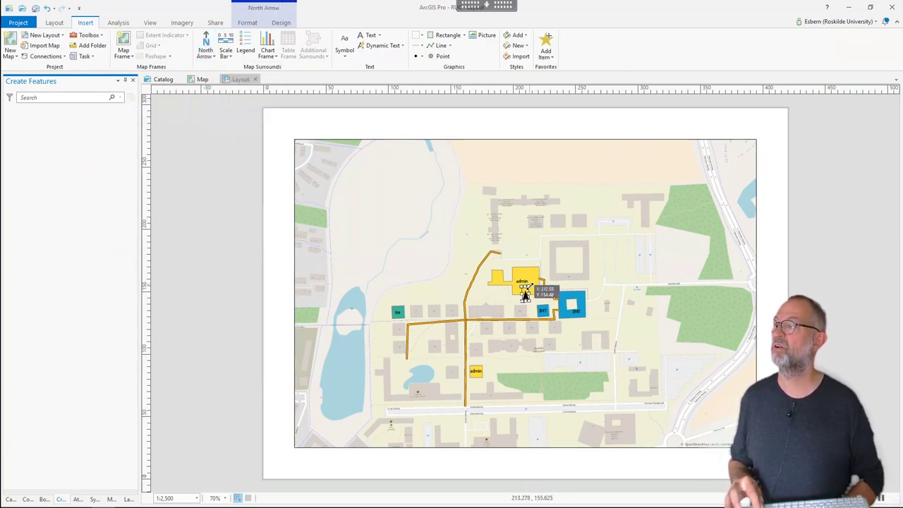
{"action": "left_click", "coordinate": [533, 283]}
{"action": "left_click_drag", "start_coordinate": [533, 282], "coordinate": [725, 182]}
{"action": "left_click_drag", "start_coordinate": [728, 182], "coordinate": [728, 182]}
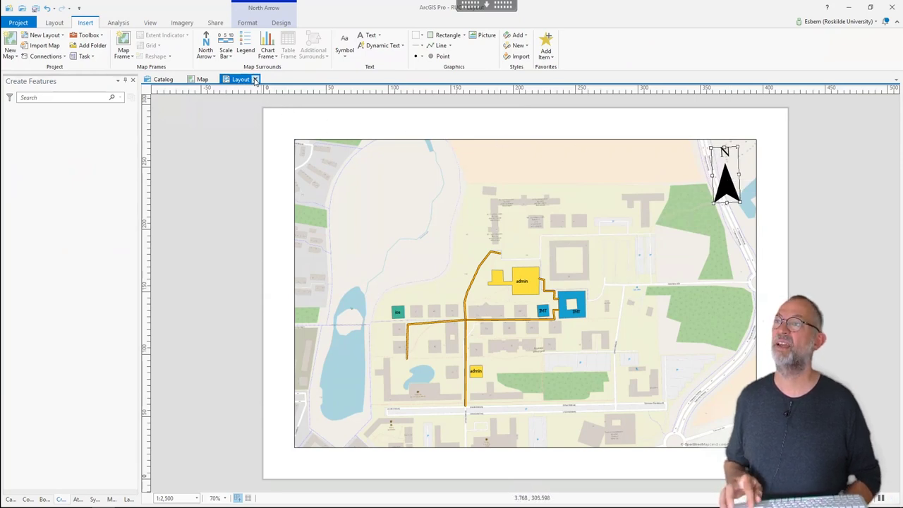
Add the metric Alternating Scale Bar 1 to the layout and place it centred just below the map frame.
{"action": "left_click", "coordinate": [225, 50]}
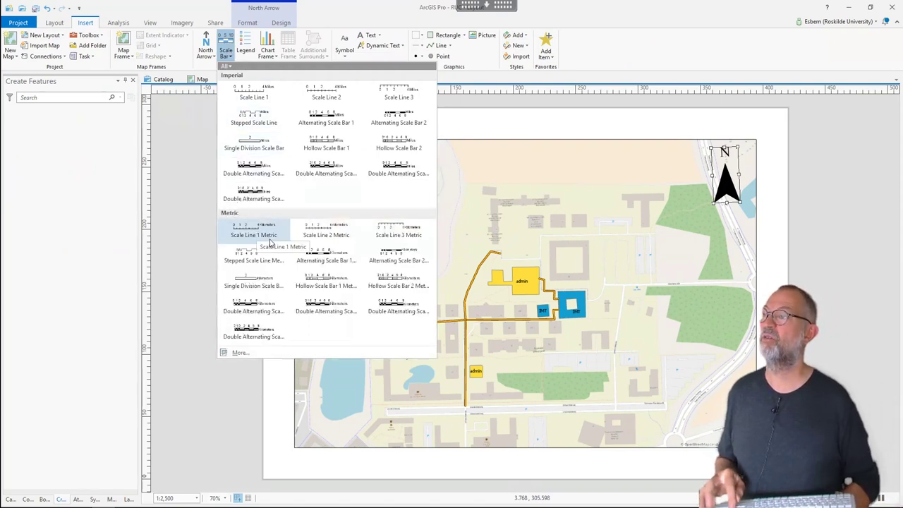
{"action": "left_click", "coordinate": [314, 257]}
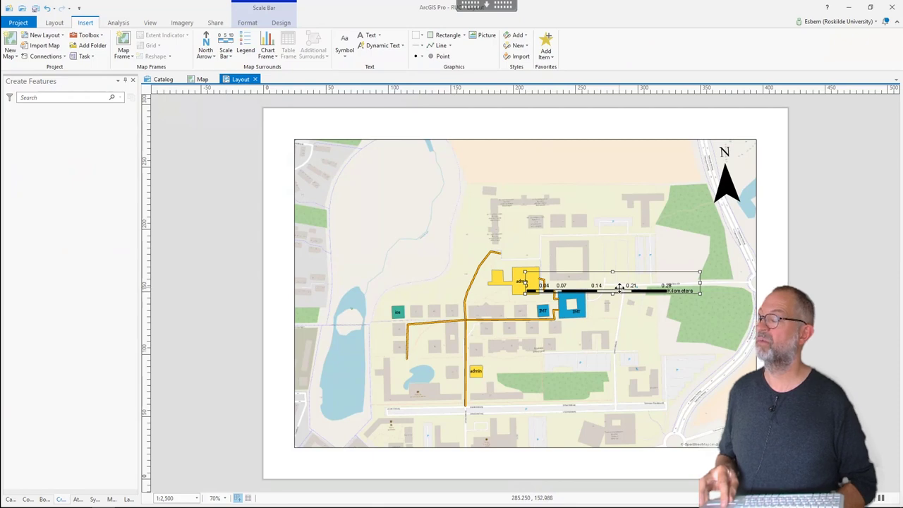
{"action": "left_click_drag", "start_coordinate": [617, 284], "coordinate": [527, 466]}
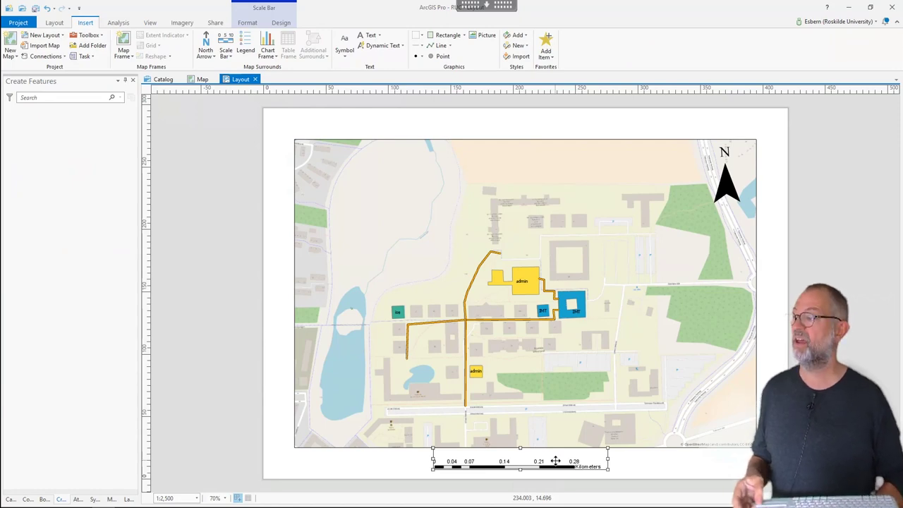
Open the scale bar's properties and set its page units to Meters.
{"action": "right_click", "coordinate": [556, 461]}
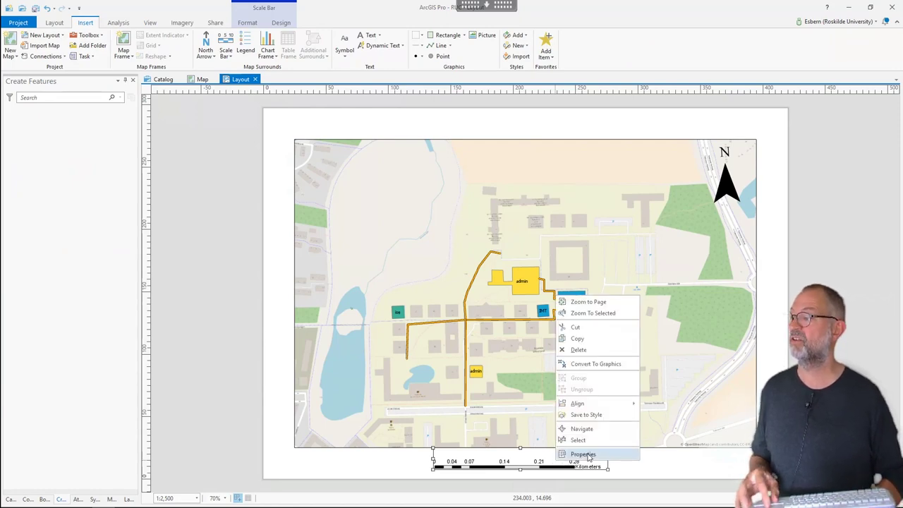
{"action": "left_click", "coordinate": [583, 455]}
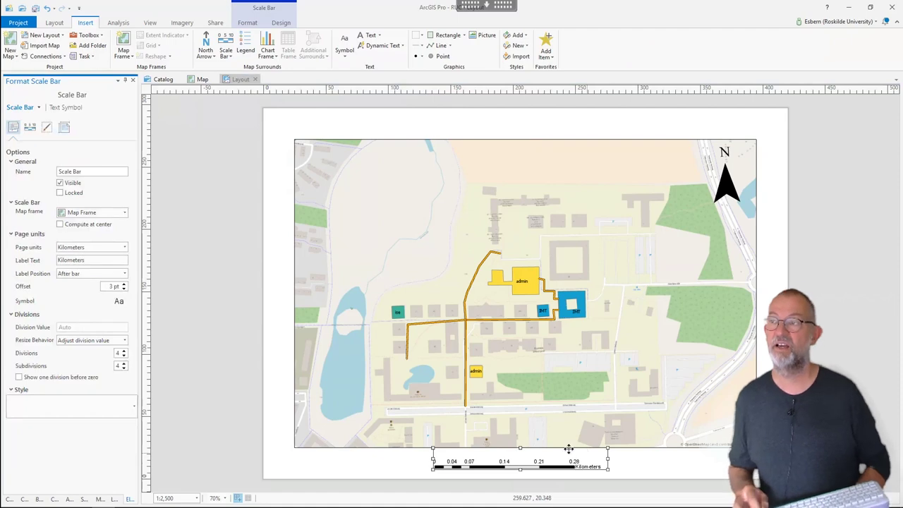
{"action": "left_click", "coordinate": [125, 248]}
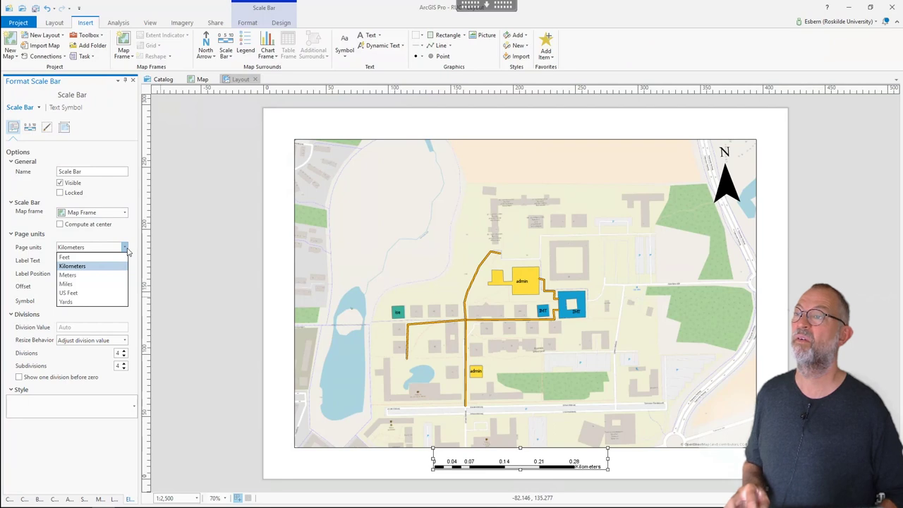
{"action": "left_click", "coordinate": [103, 275]}
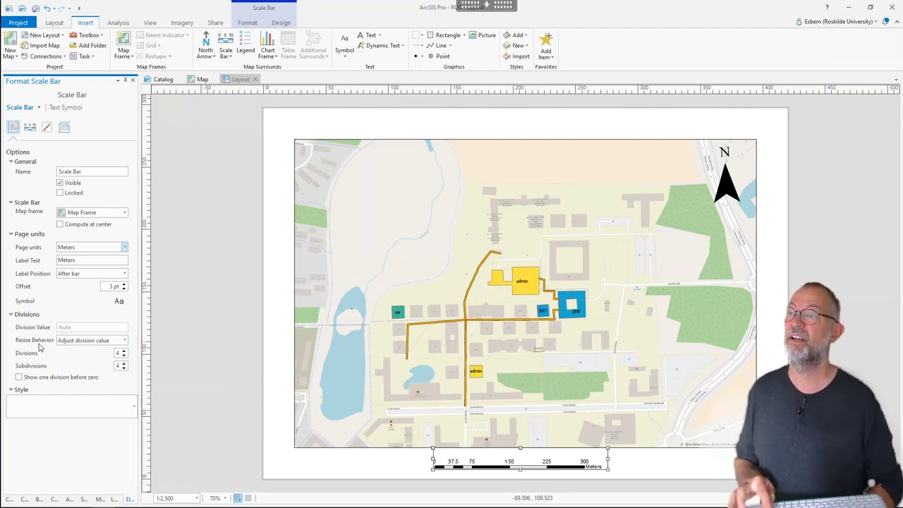
Set the scale bar's resize behavior to Adjust width and its division value to 100.
{"action": "left_click", "coordinate": [112, 342]}
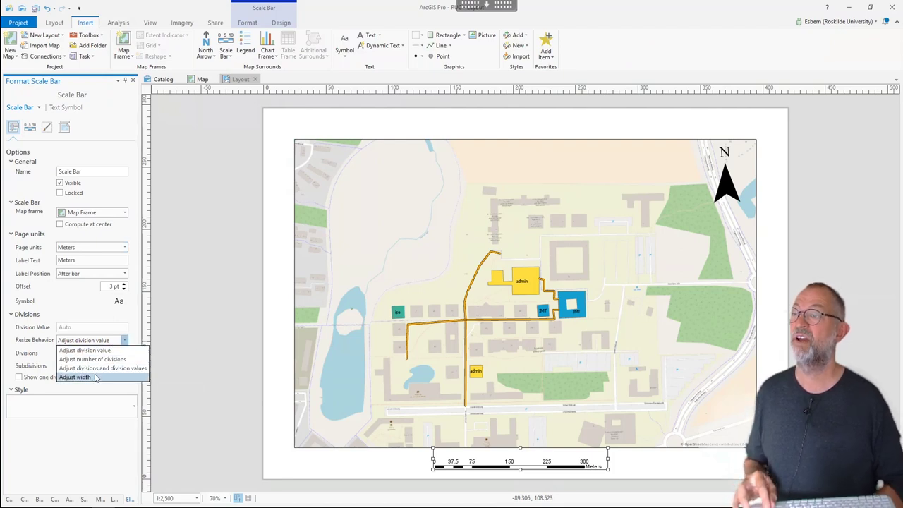
{"action": "key", "text": "Escape"}
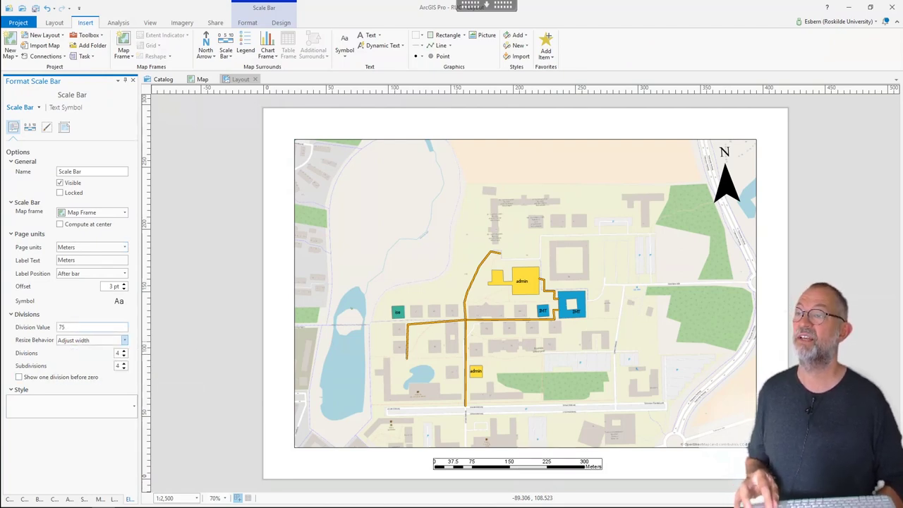
{"action": "left_click", "coordinate": [63, 327]}
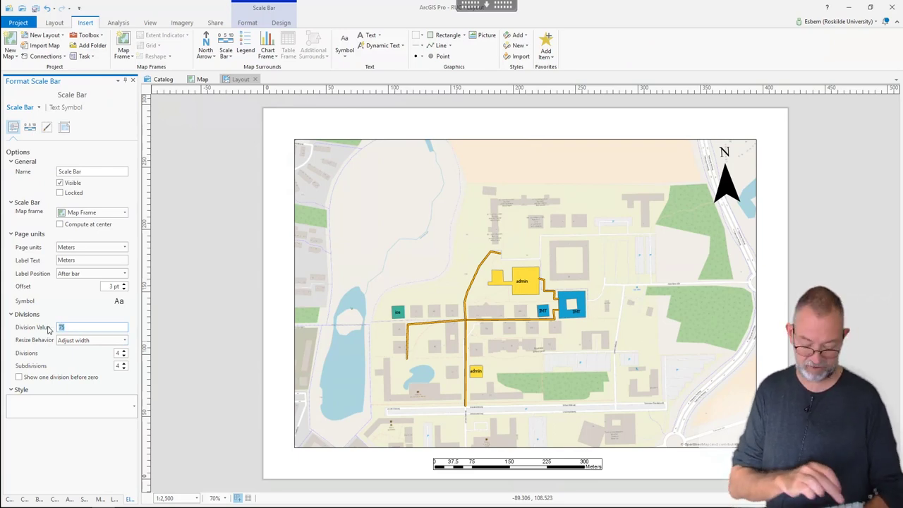
{"action": "type", "text": "100"}
{"action": "key", "text": "Return"}
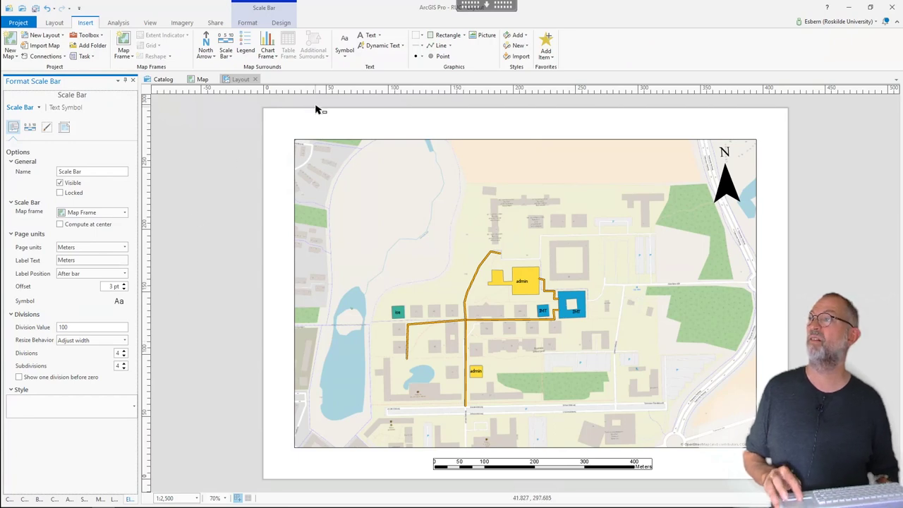
Add a text element above the map frame's upper-left corner reading "Roskilde University".
{"action": "left_click", "coordinate": [368, 36]}
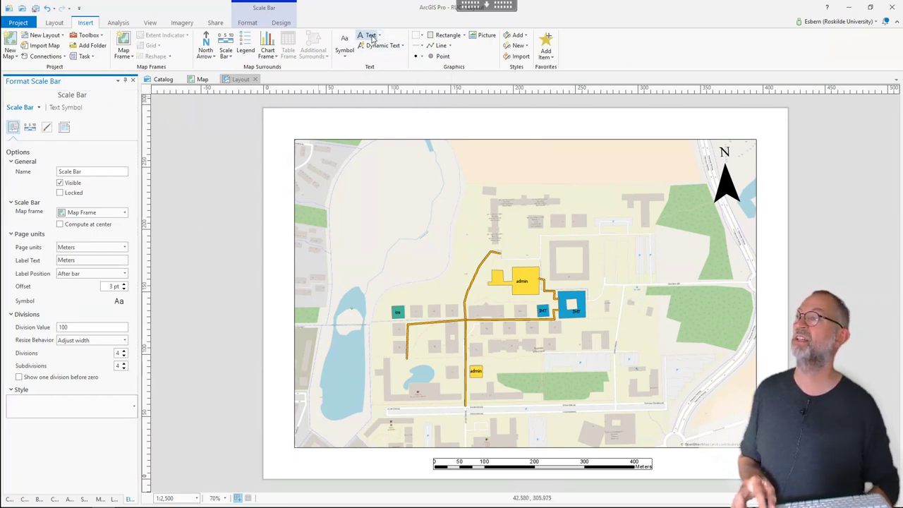
{"action": "left_click", "coordinate": [304, 118]}
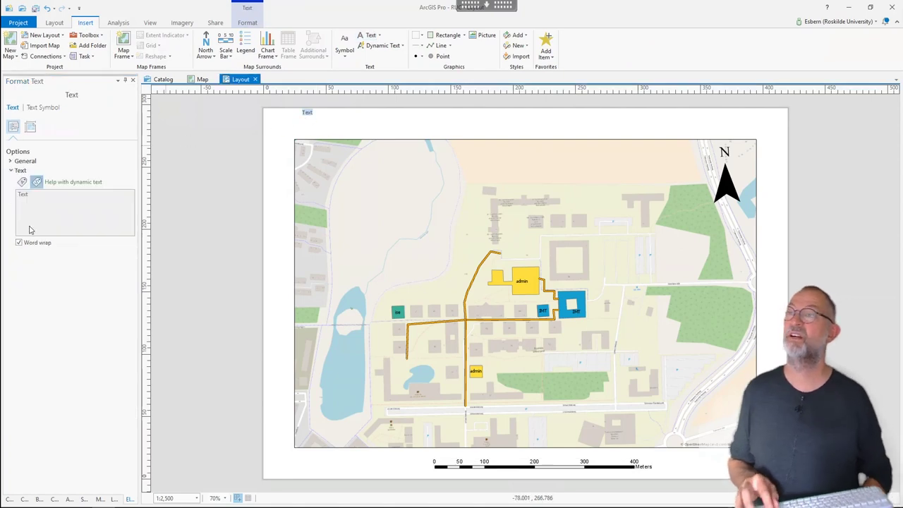
{"action": "left_click", "coordinate": [49, 211]}
{"action": "left_click_drag", "start_coordinate": [29, 195], "coordinate": [3, 192]}
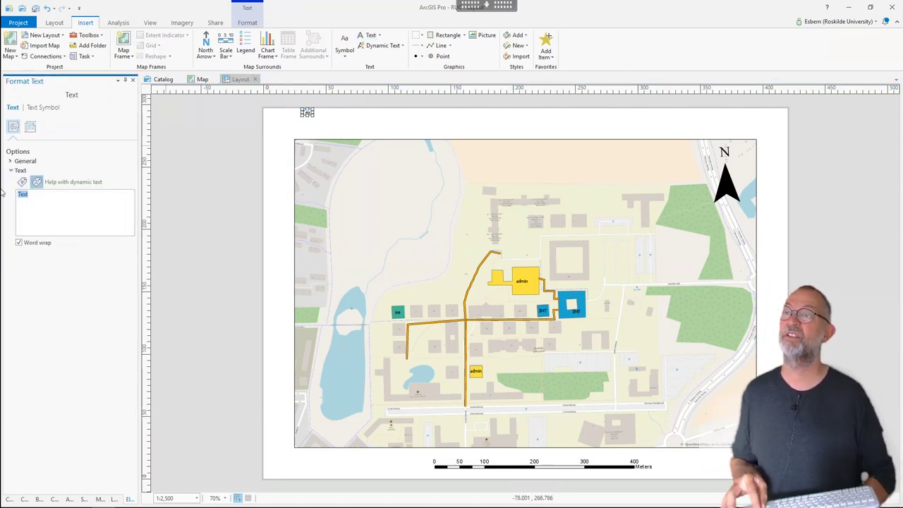
{"action": "type", "text": "R"}
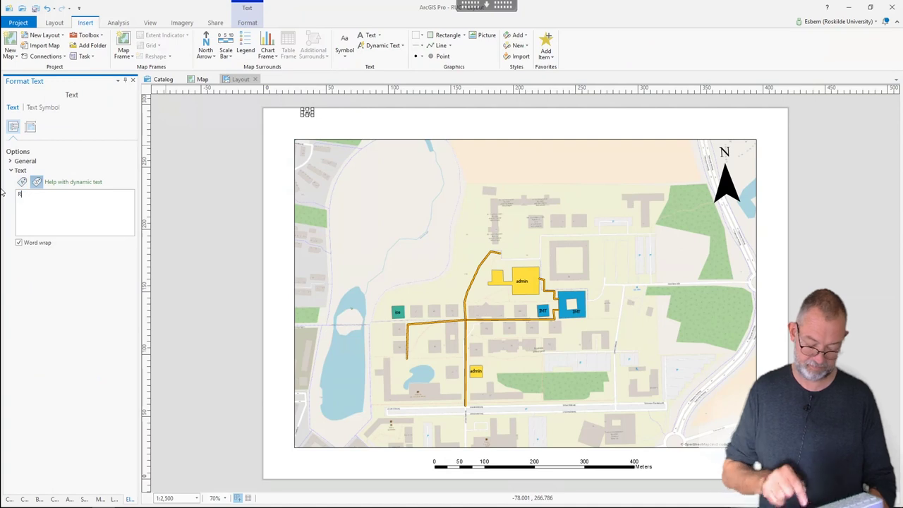
{"action": "type", "text": "oskilde University"}
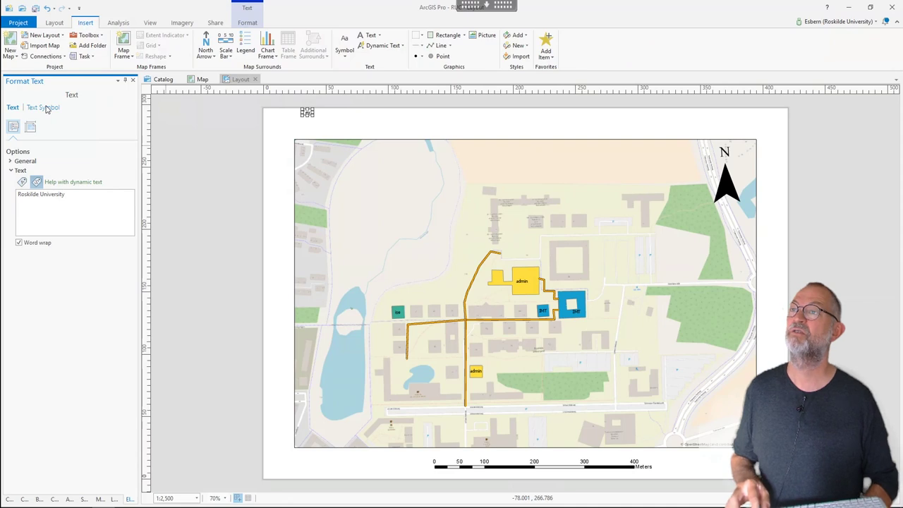
Set the title text's font size to 36 pt and move it just above the map frame, aligned with the frame's left edge.
{"action": "left_click", "coordinate": [46, 108]}
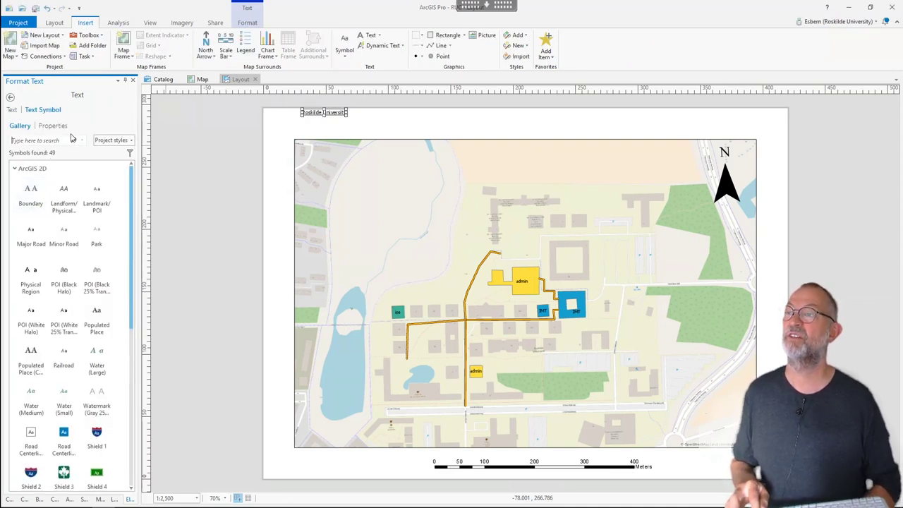
{"action": "left_click", "coordinate": [35, 142]}
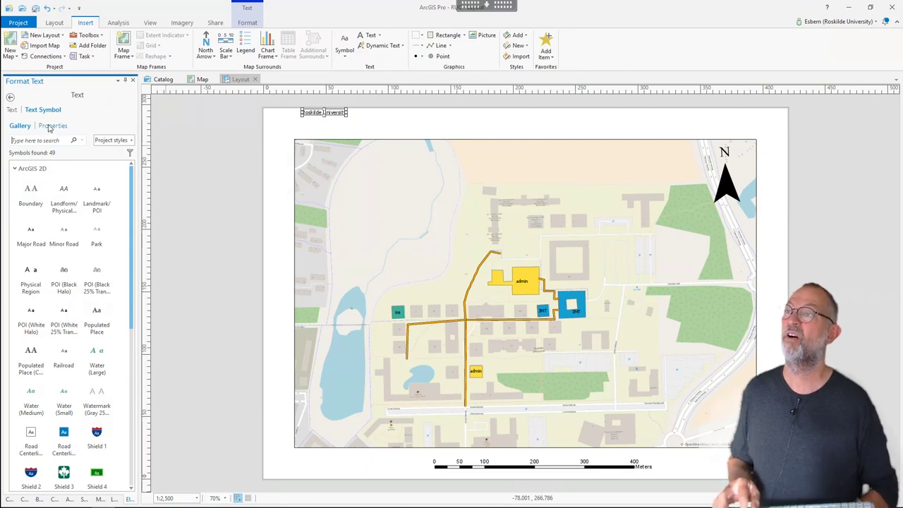
{"action": "left_click", "coordinate": [51, 126]}
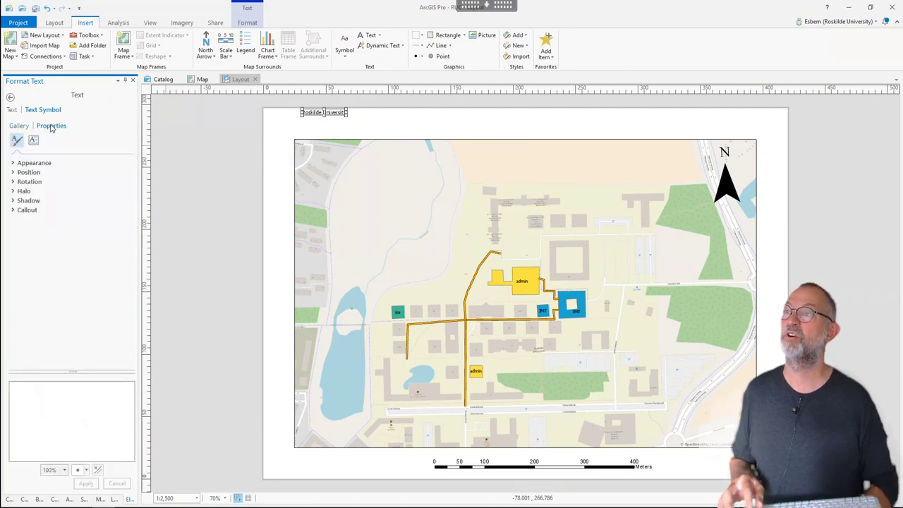
{"action": "left_click", "coordinate": [13, 163]}
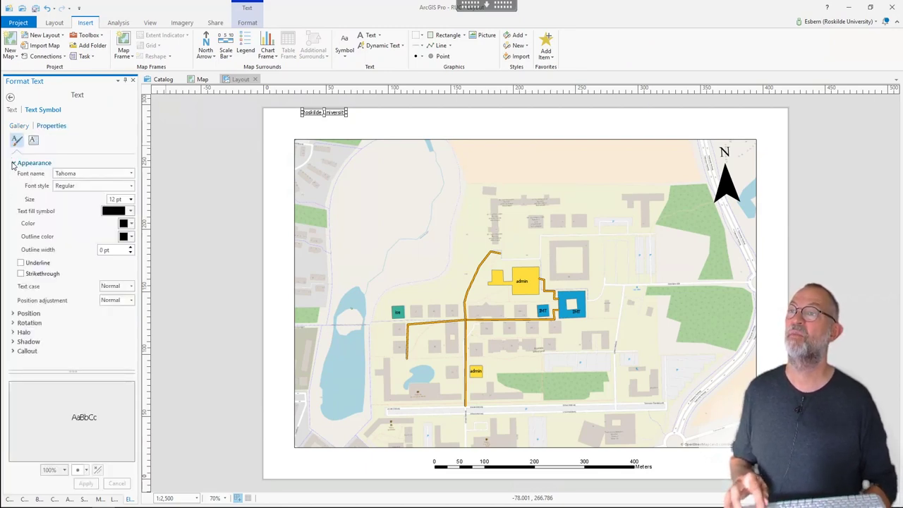
{"action": "left_click", "coordinate": [130, 201]}
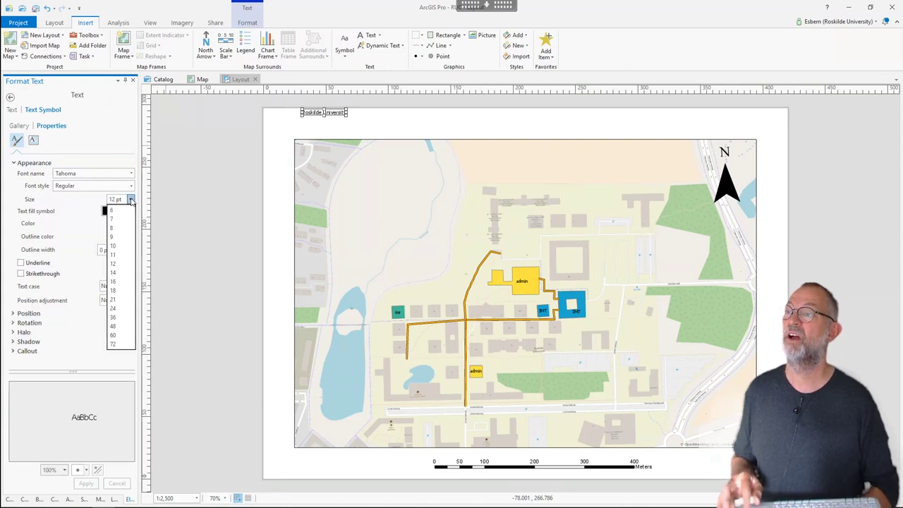
{"action": "left_click", "coordinate": [119, 320]}
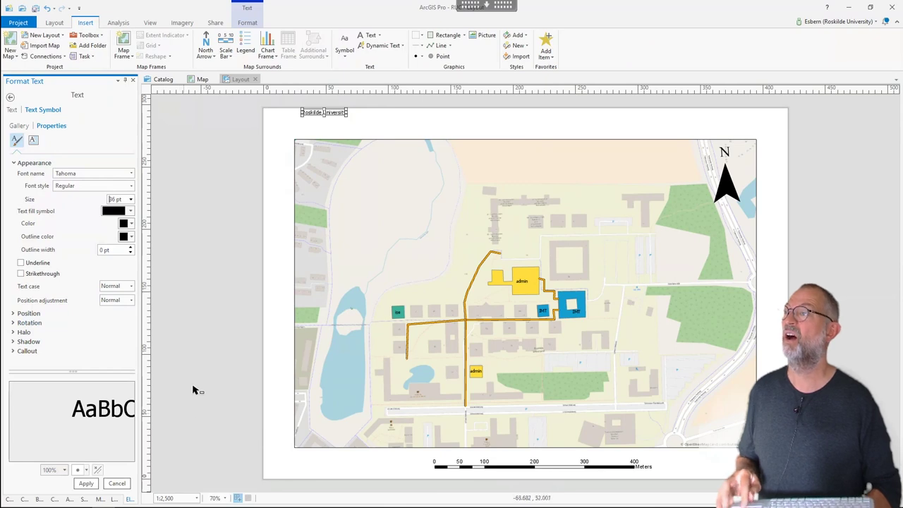
{"action": "left_click", "coordinate": [86, 484]}
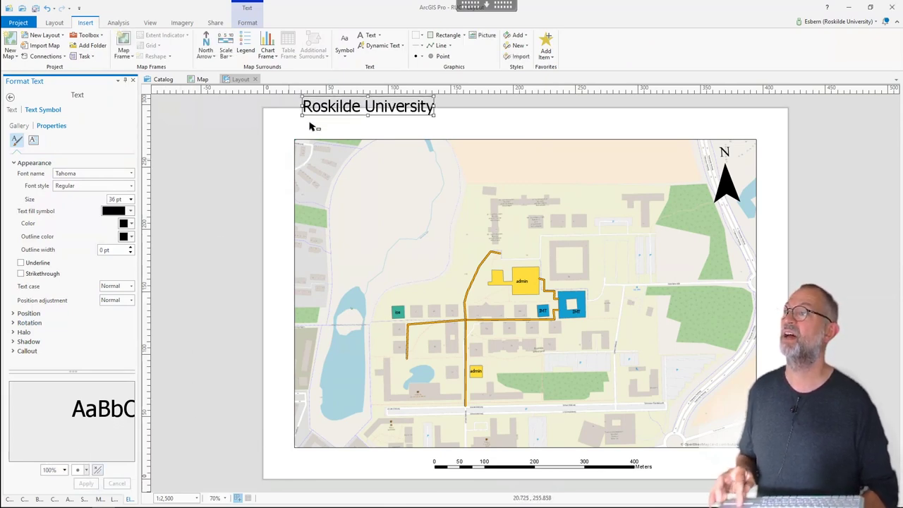
{"action": "left_click_drag", "start_coordinate": [332, 115], "coordinate": [331, 128]}
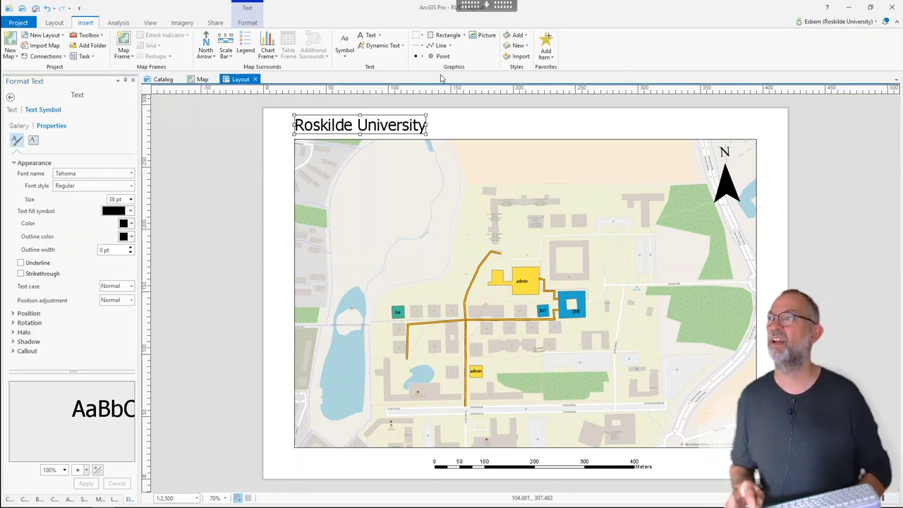
Add a legend to the layout inside the map frame's upper-left corner.
{"action": "left_click", "coordinate": [245, 48]}
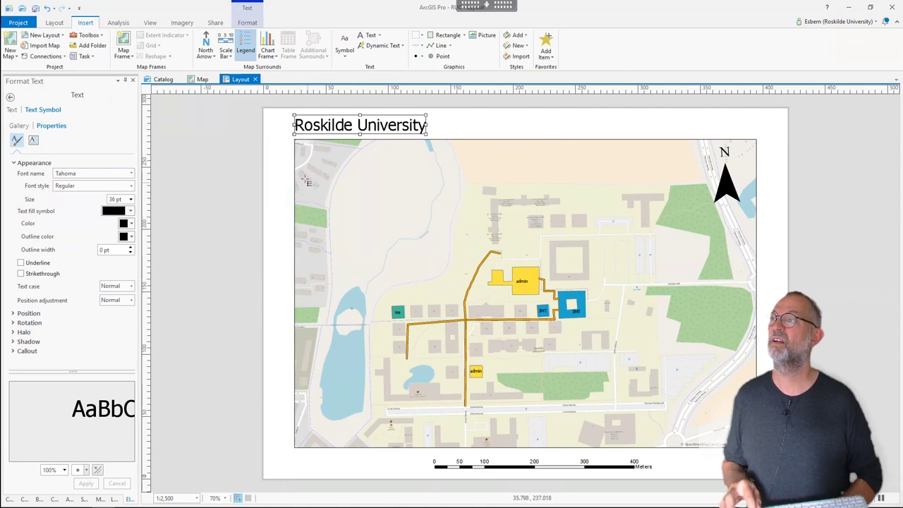
{"action": "left_click_drag", "start_coordinate": [301, 146], "coordinate": [375, 236]}
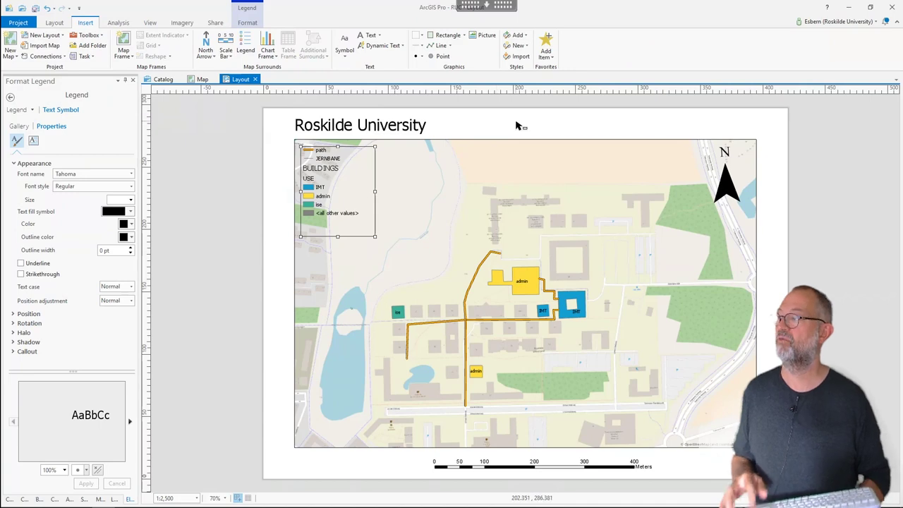
{"action": "left_click", "coordinate": [203, 124]}
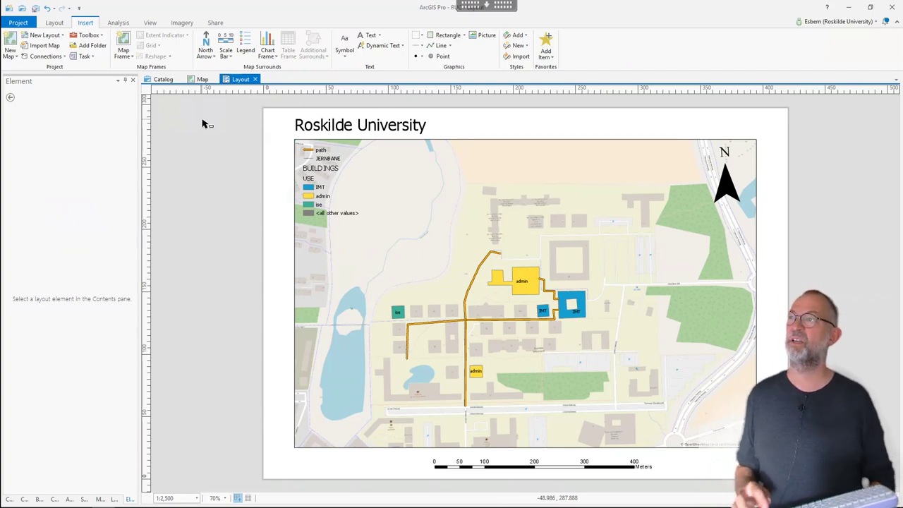
Export the layout to the Desktop as a PDF named ruc with a resolution of 300 DPI.
{"action": "left_click", "coordinate": [215, 23]}
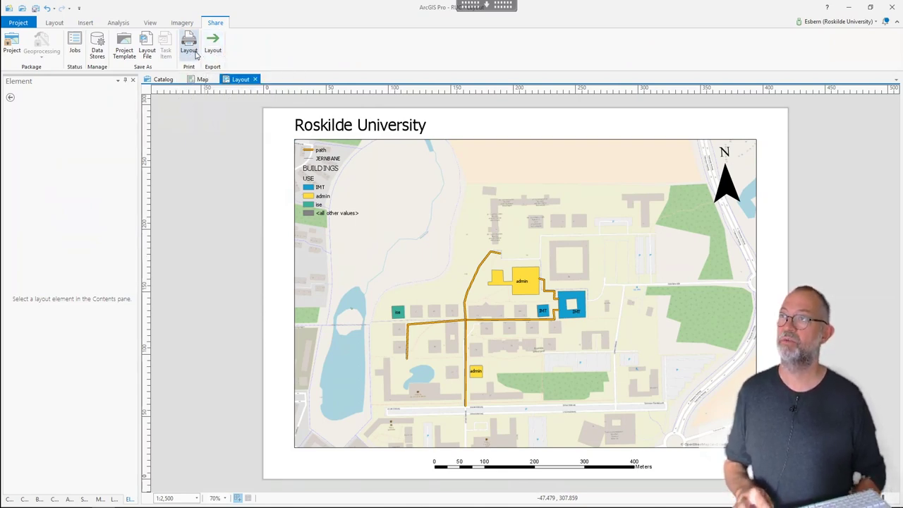
{"action": "left_click", "coordinate": [213, 53]}
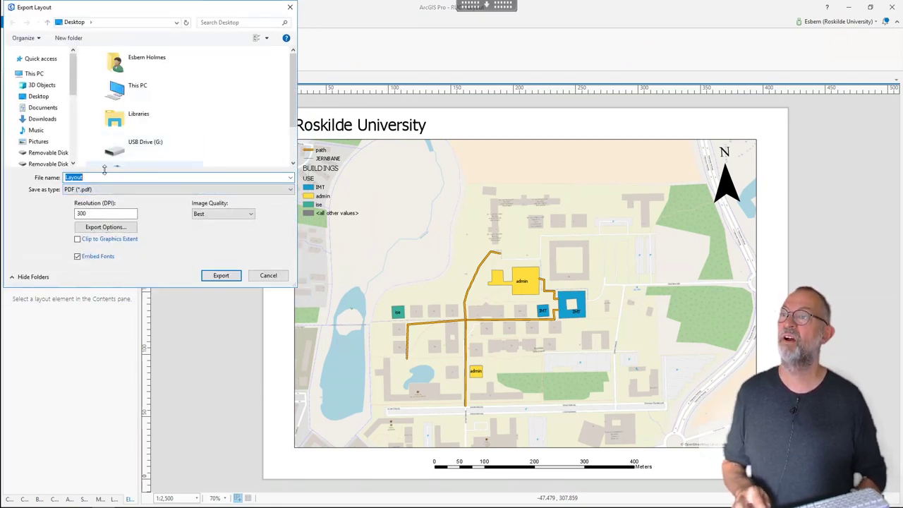
{"action": "left_click", "coordinate": [84, 177]}
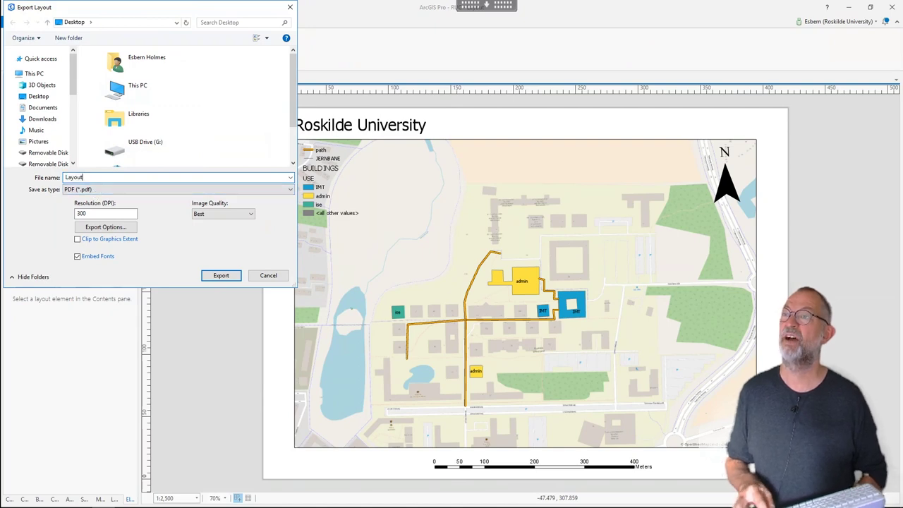
{"action": "left_click_drag", "start_coordinate": [84, 177], "coordinate": [67, 177]}
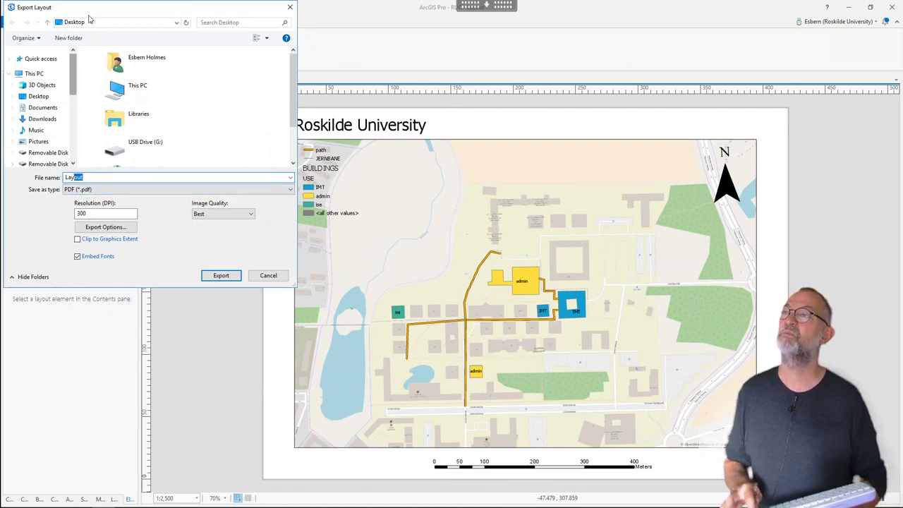
{"action": "type", "text": "L"}
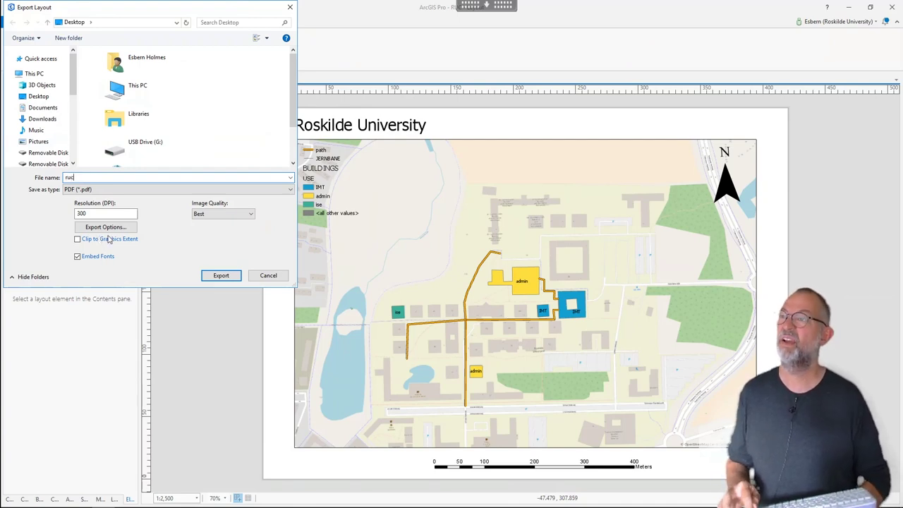
{"action": "left_click", "coordinate": [99, 215]}
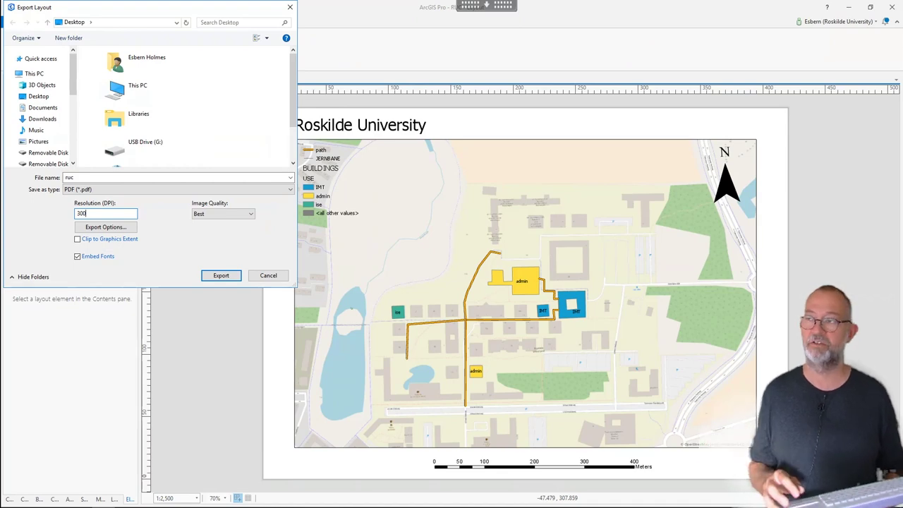
{"action": "double_click", "coordinate": [82, 213]}
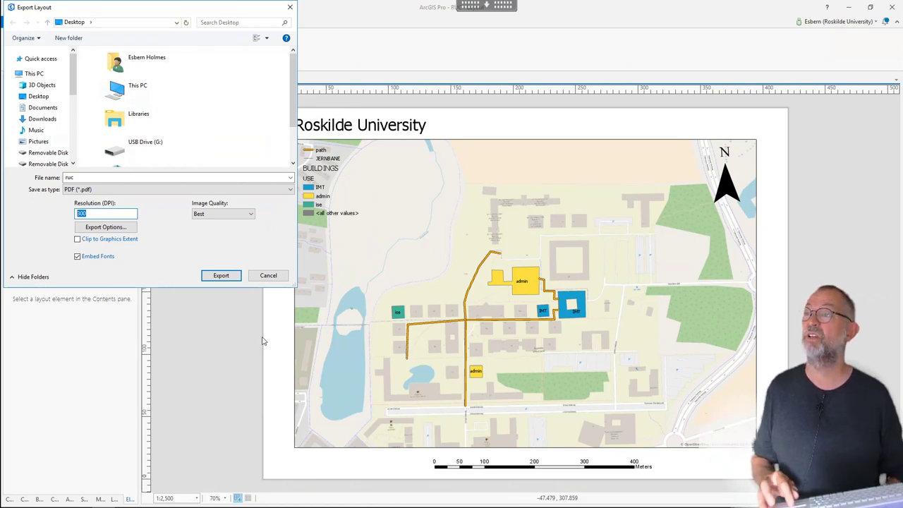
{"action": "left_click", "coordinate": [221, 276]}
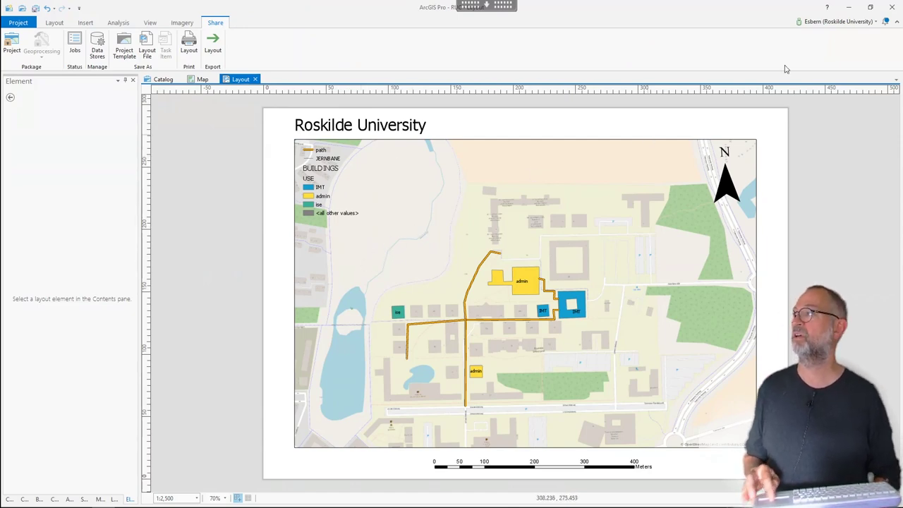
Switch to the Windows desktop, move the ruc PDF to an empty area and open it.
{"action": "left_click", "coordinate": [852, 8]}
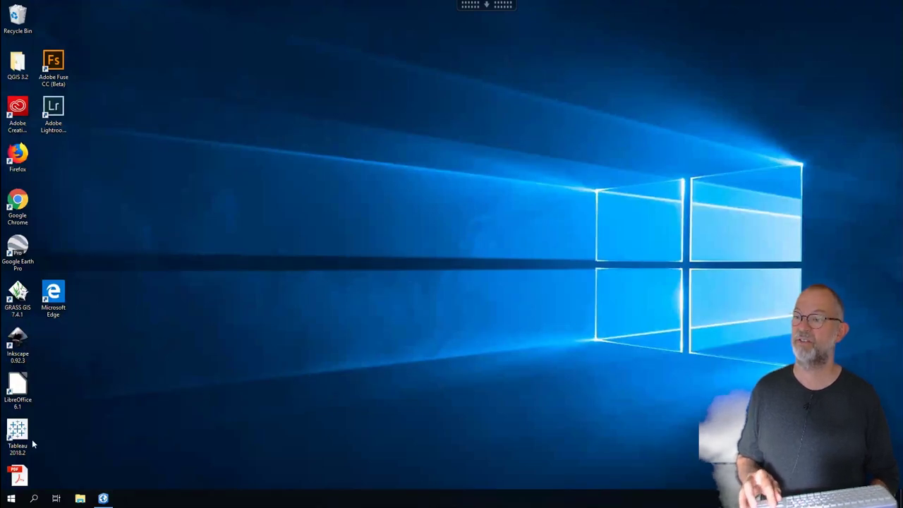
{"action": "left_click_drag", "start_coordinate": [19, 474], "coordinate": [229, 348]}
{"action": "double_click", "coordinate": [228, 347]}
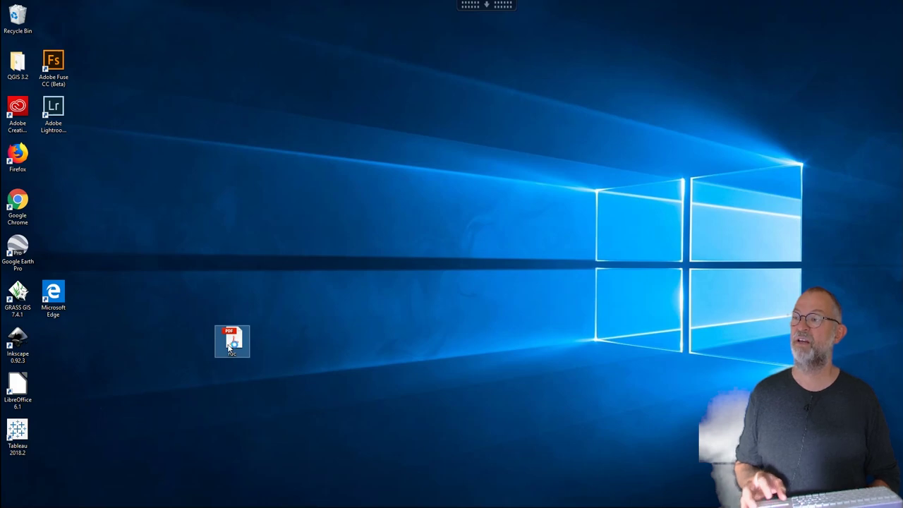